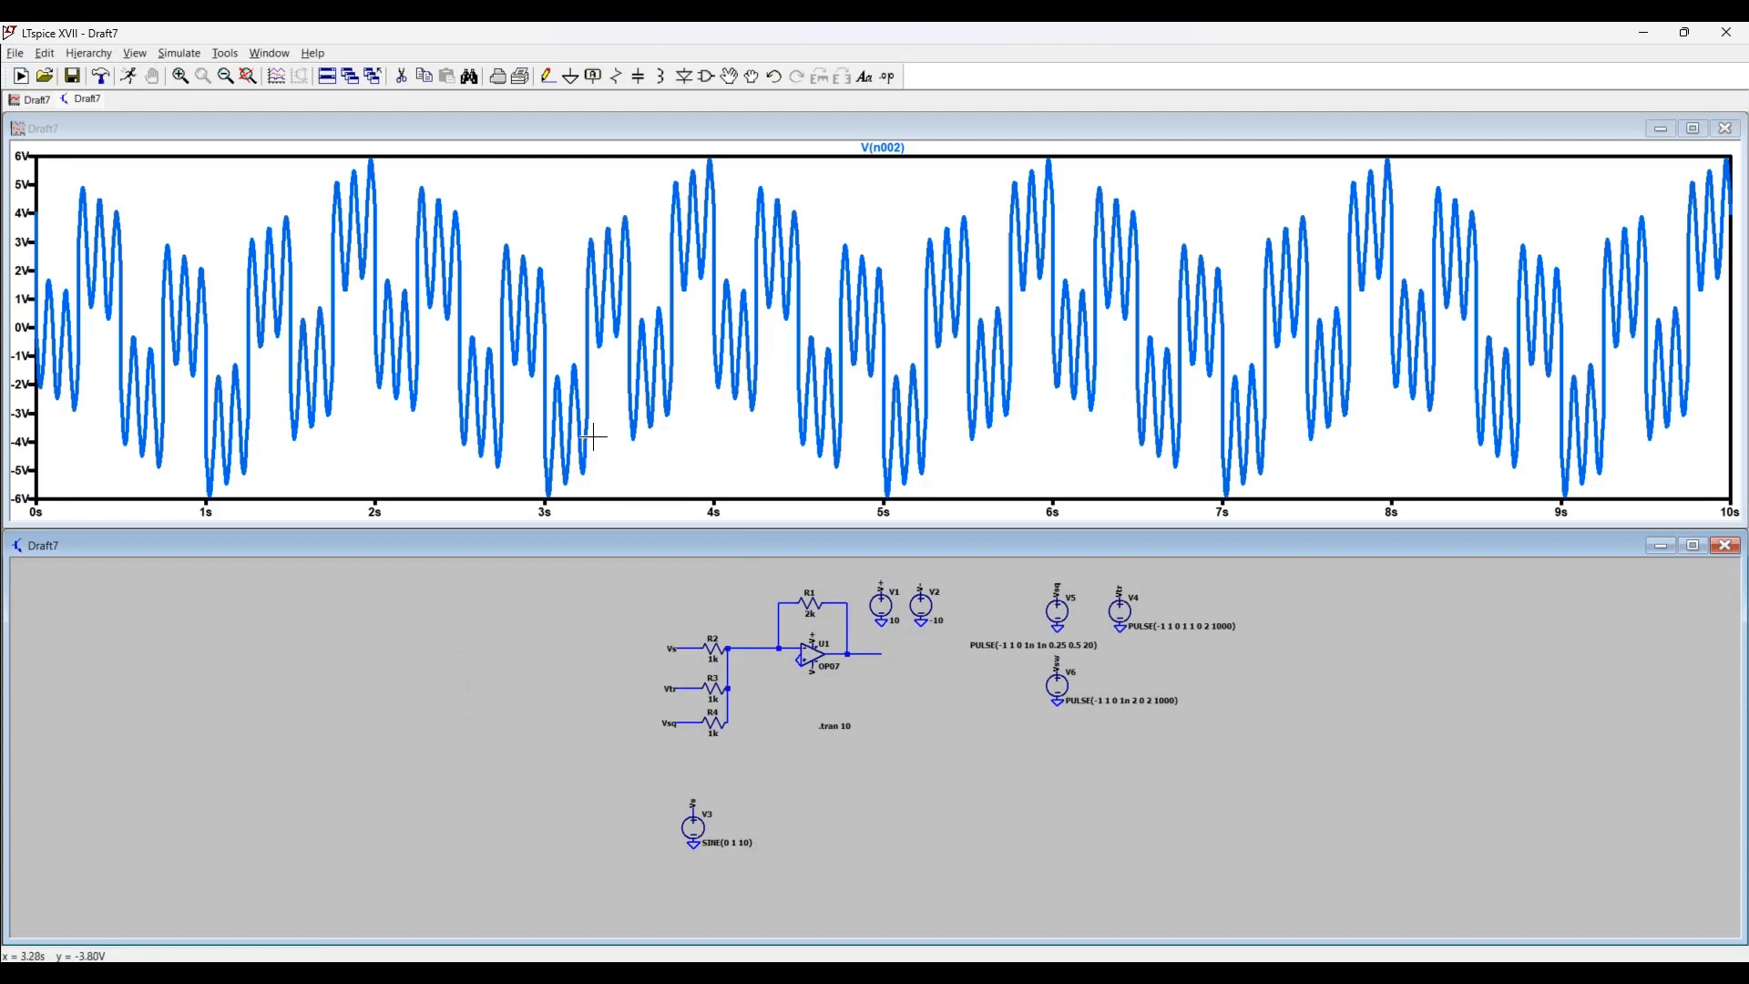
- Plot the Vs, Vtr and Vsq input voltages together with the summing amplifier's output waveform
click(686, 643)
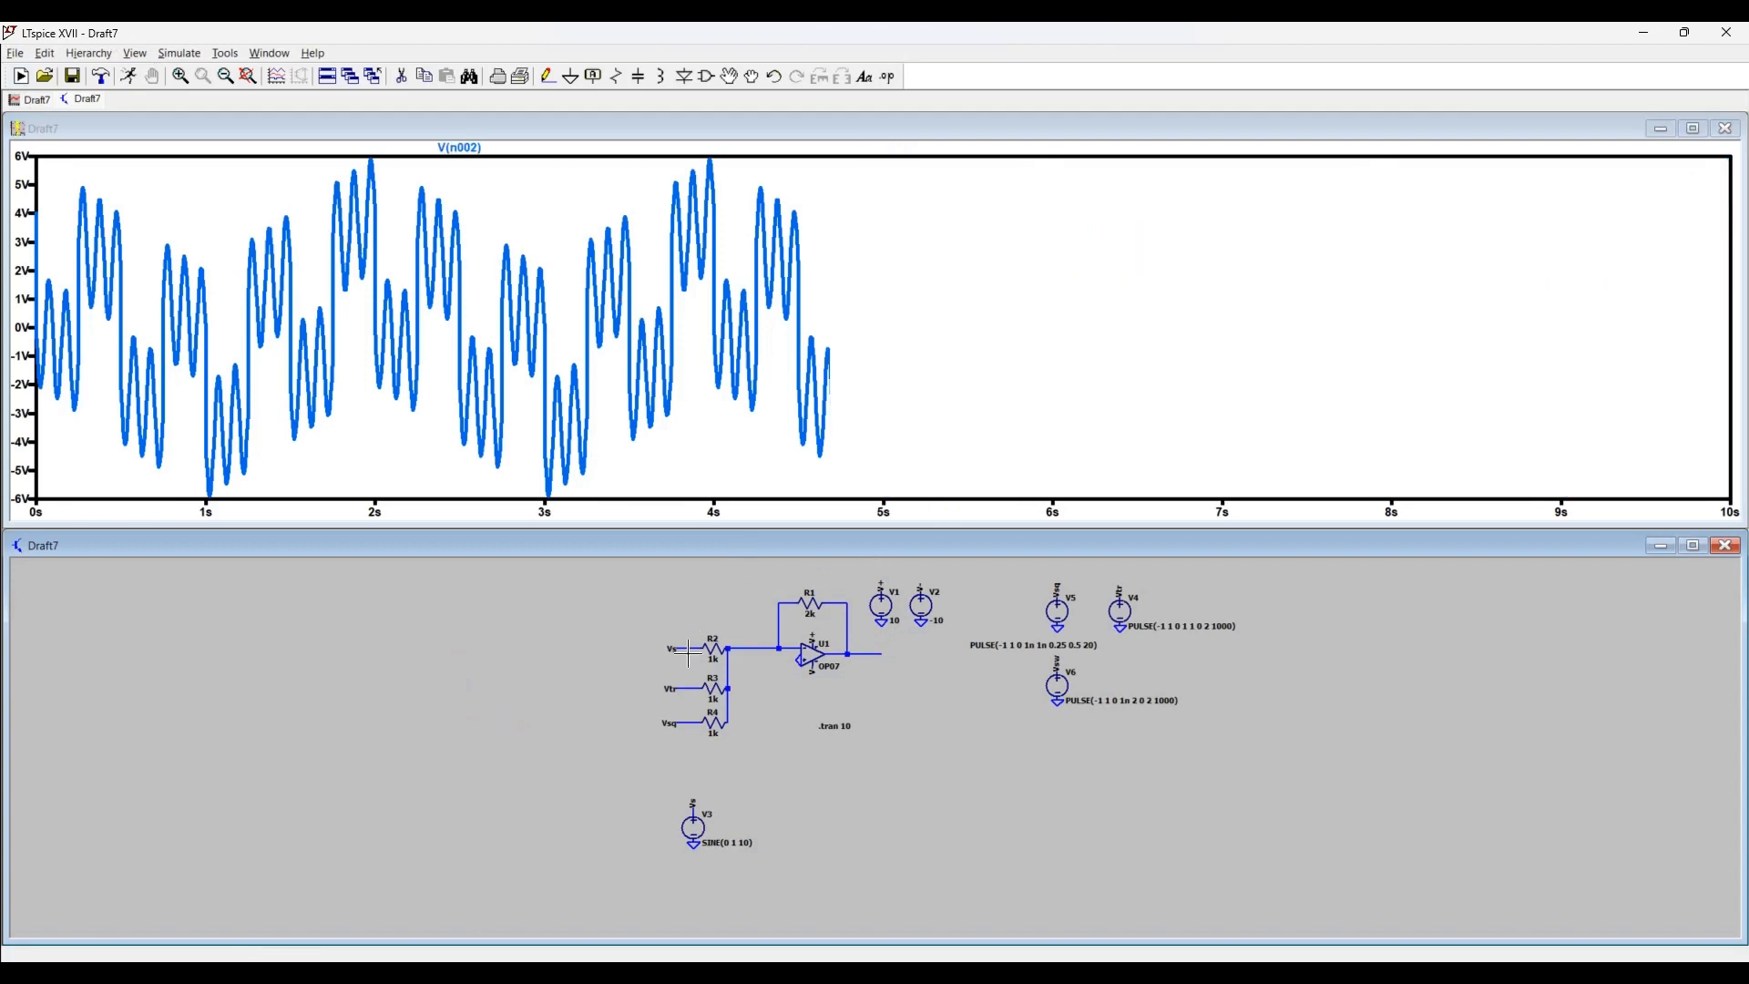
click(690, 688)
click(685, 716)
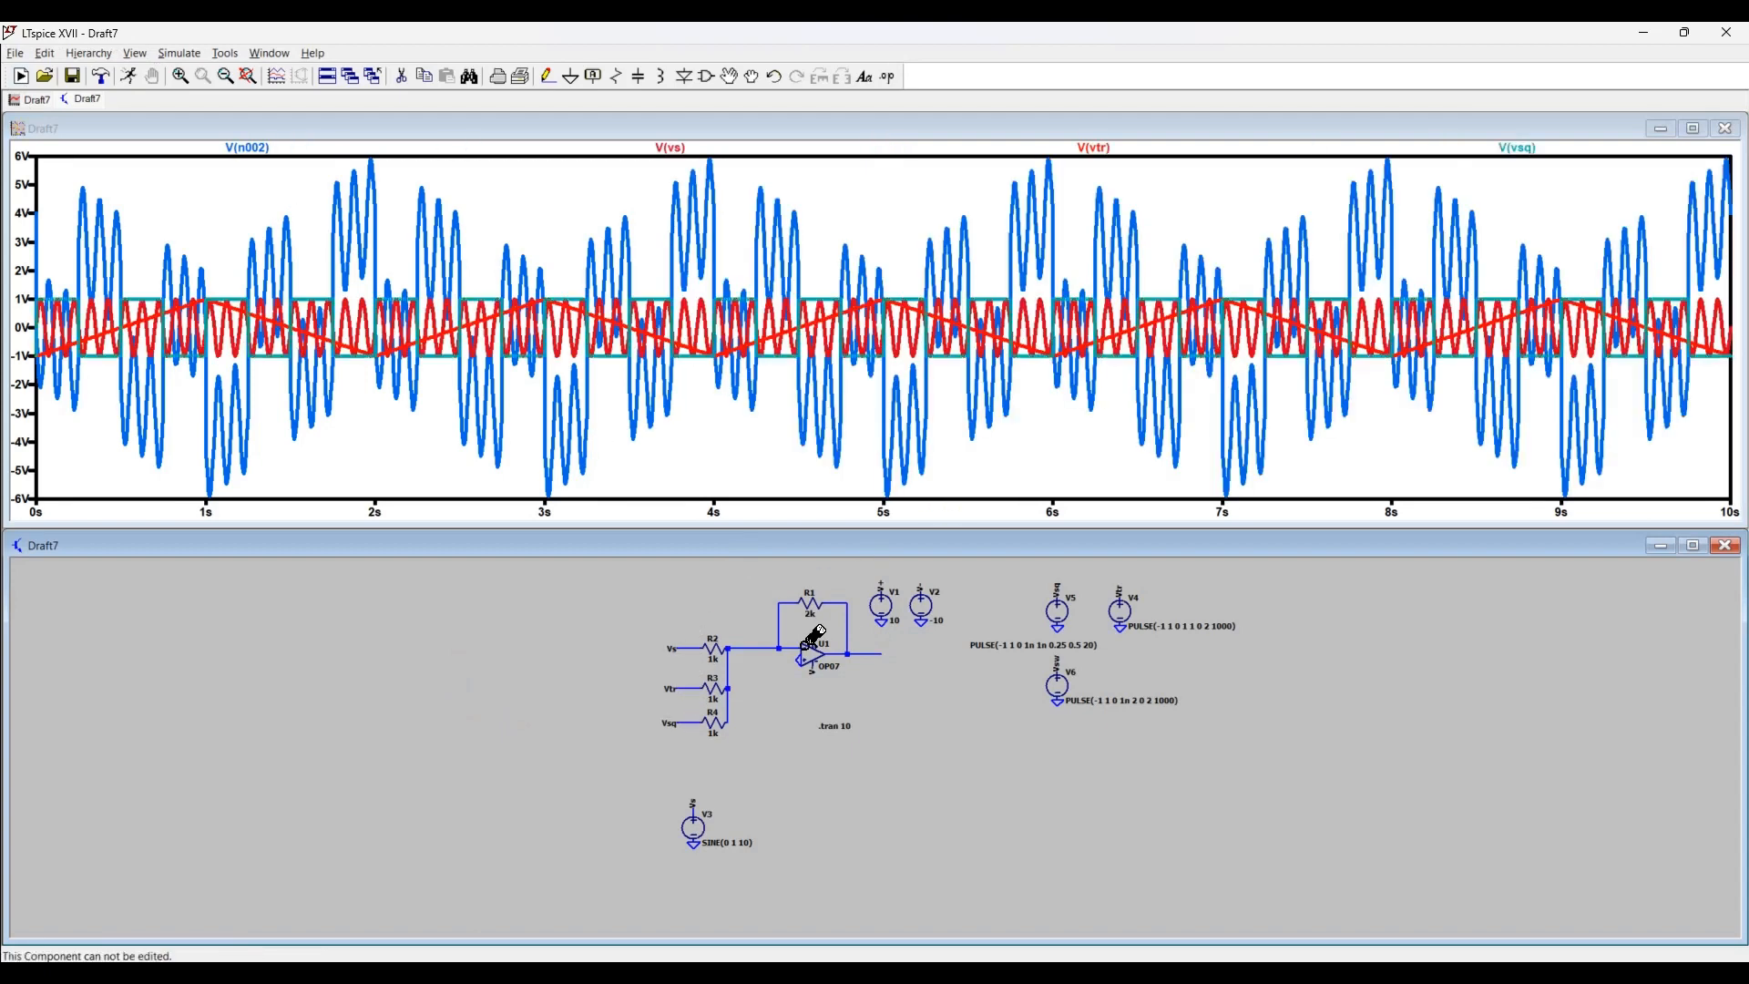
- Close the waveform window and maximize the schematic window
click(1725, 129)
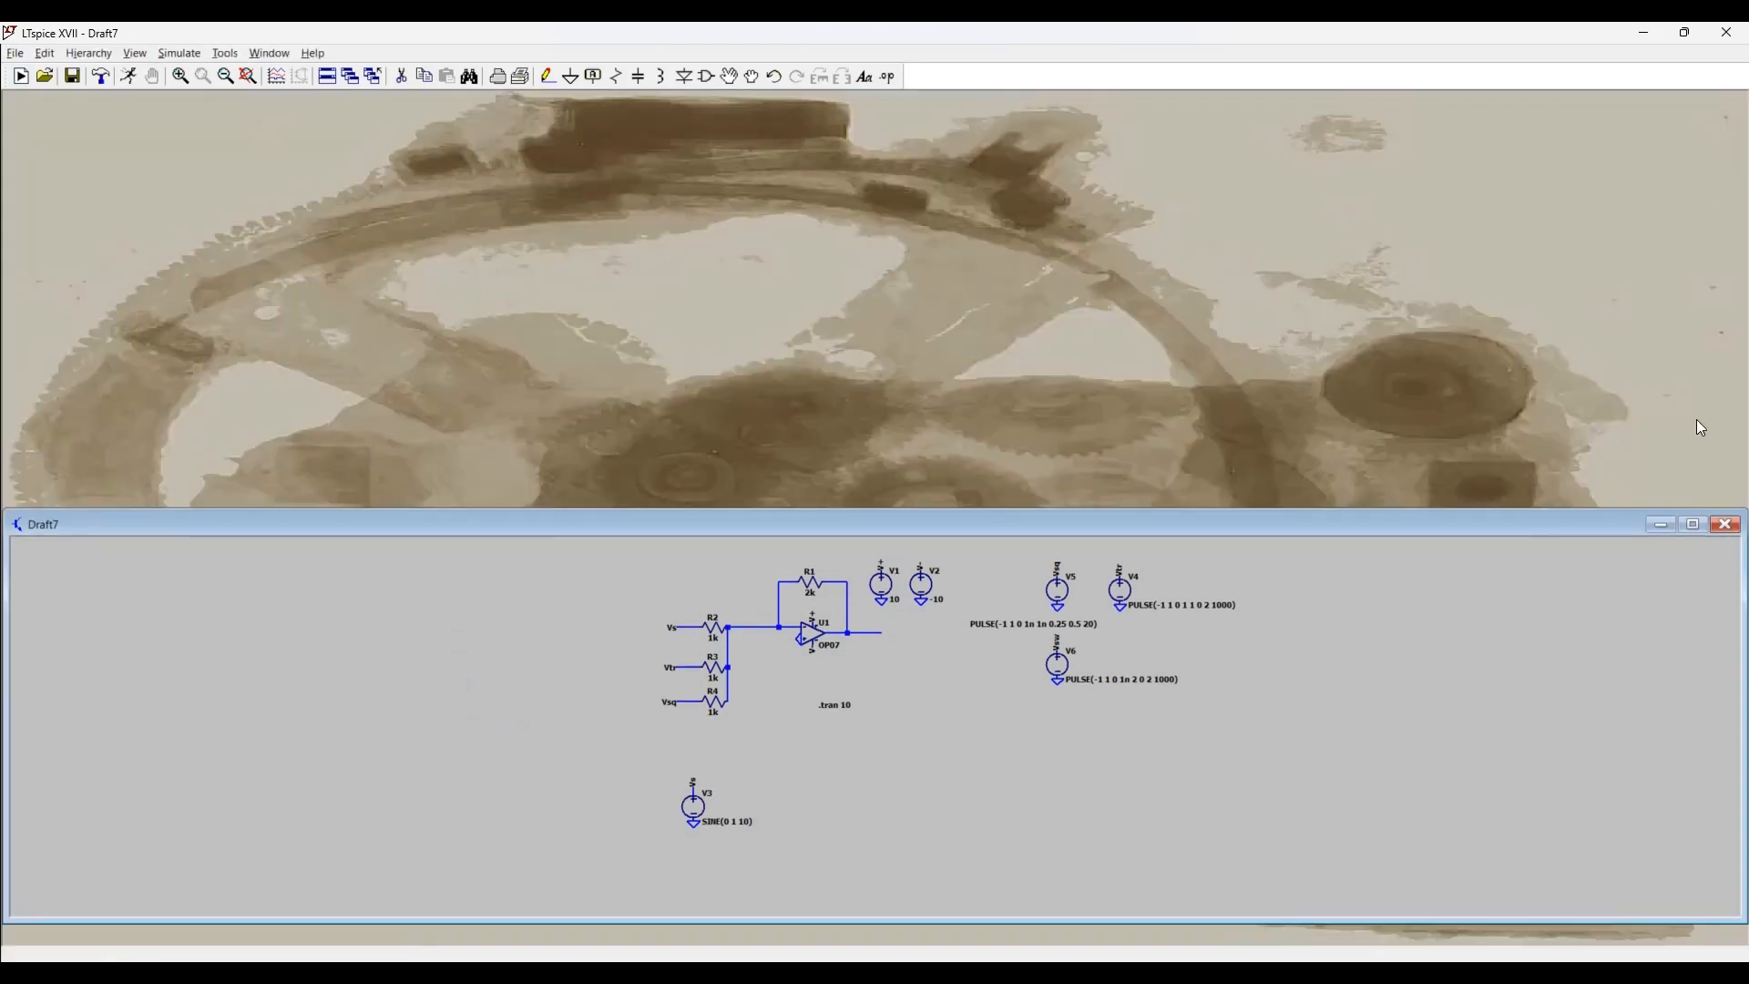
click(1692, 525)
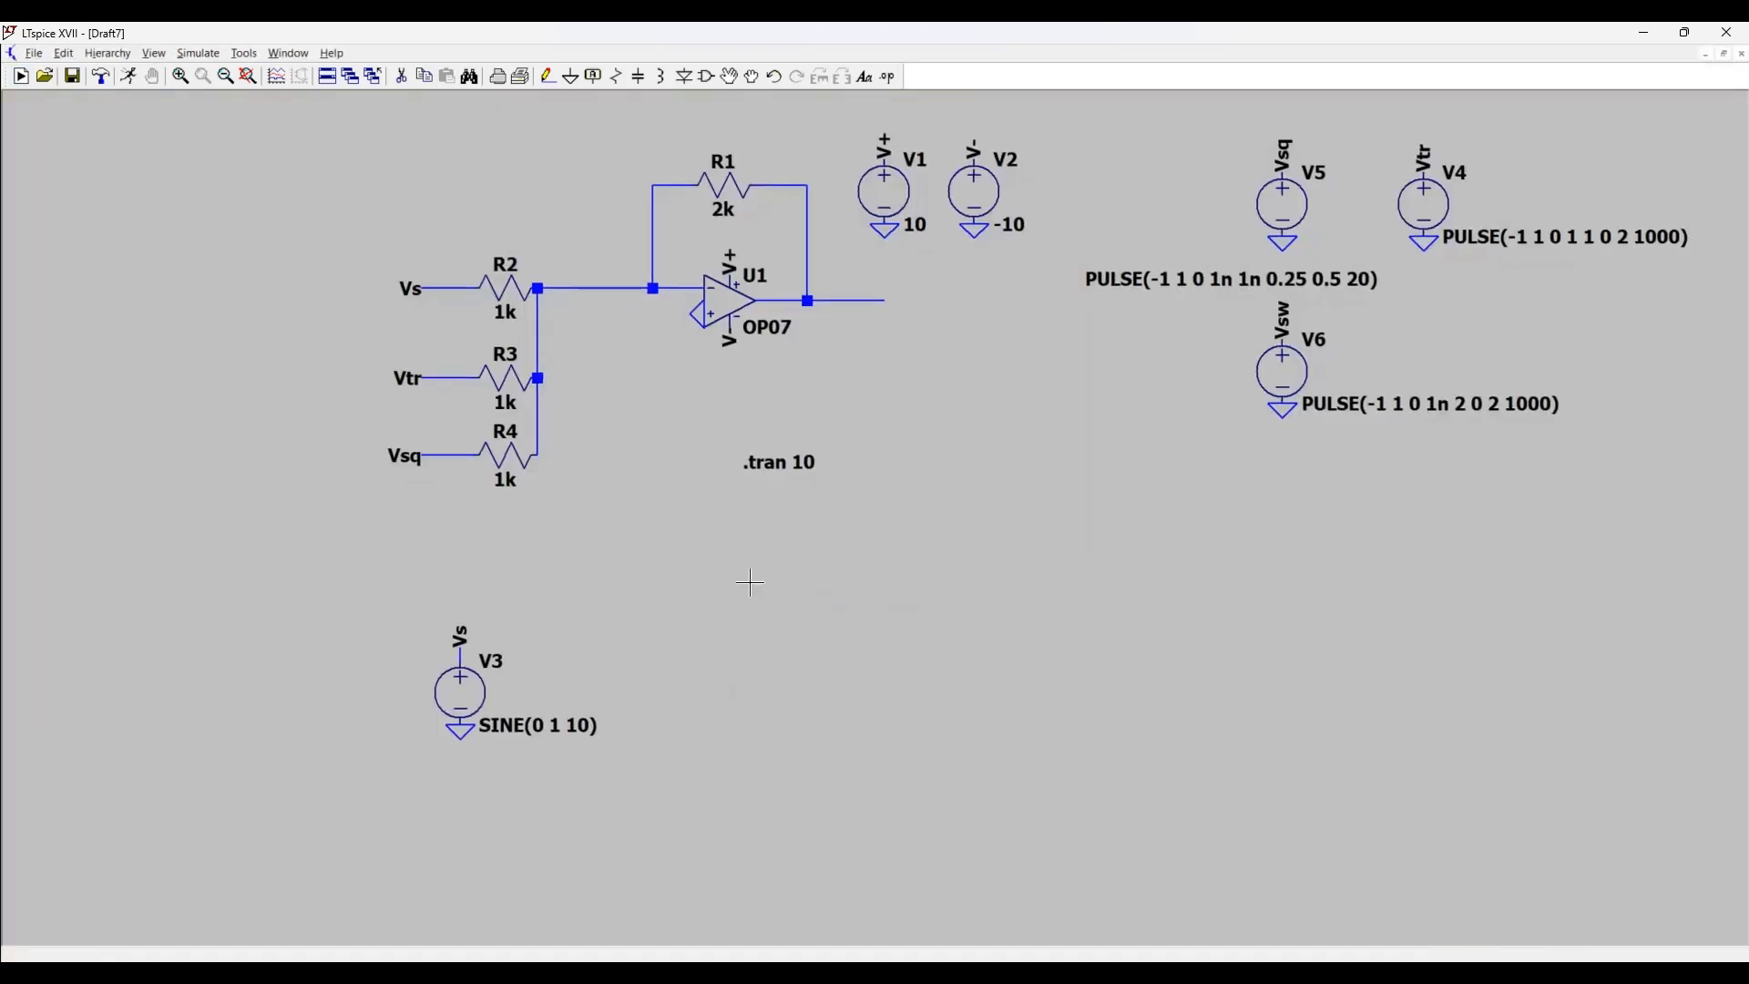
mouse_move(749, 583)
mouse_down()
mouse_move(739, 611)
mouse_move(745, 565)
mouse_move(761, 601)
mouse_up()
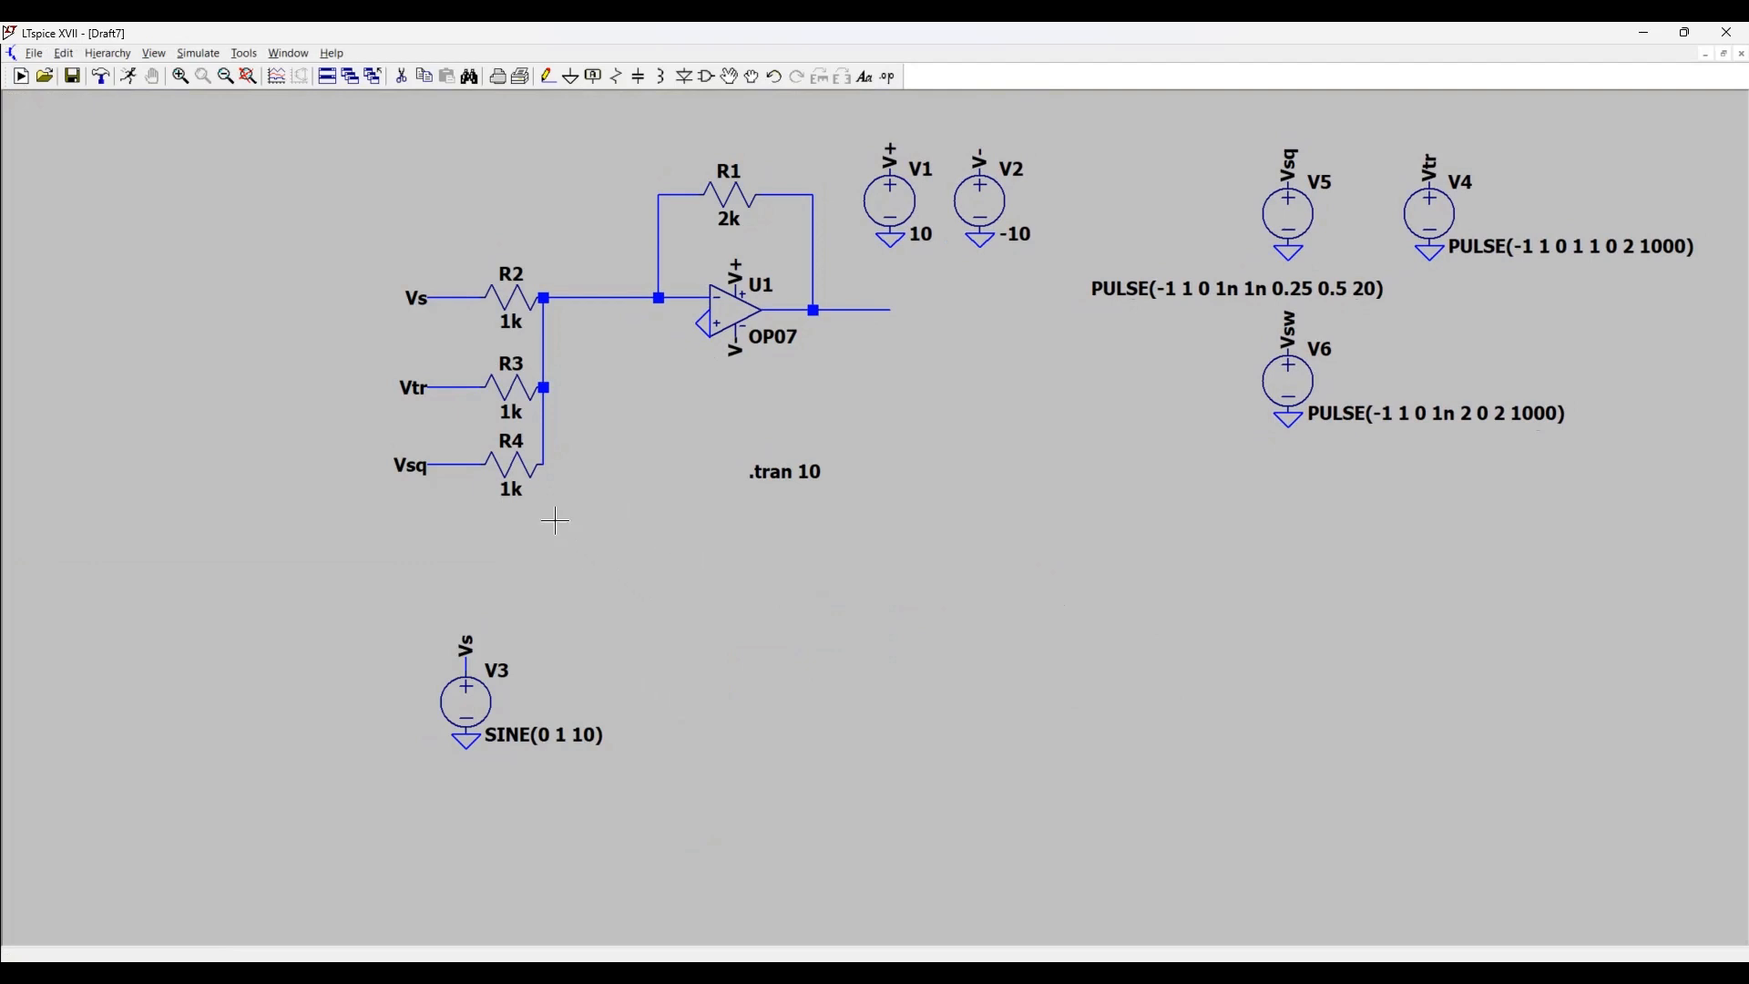
- Place two horizontal resistors, spaced apart, in the empty area below the summing amplifier
key(r)
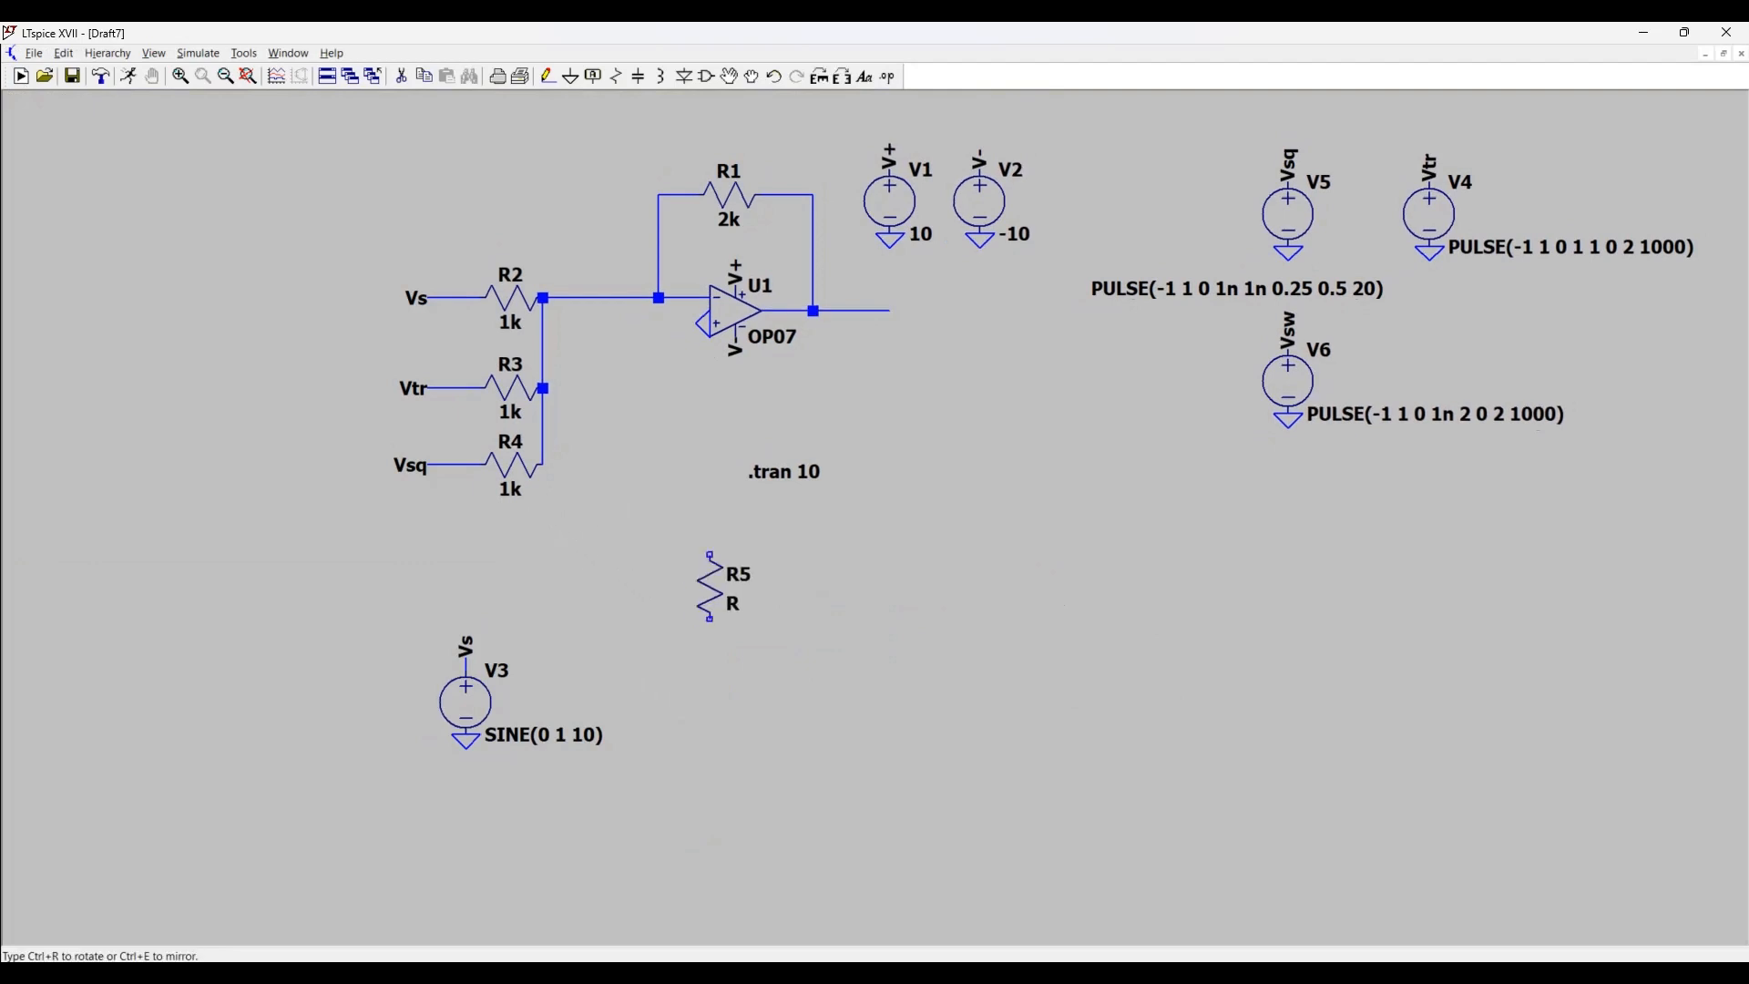
key(ctrl+r)
click(754, 605)
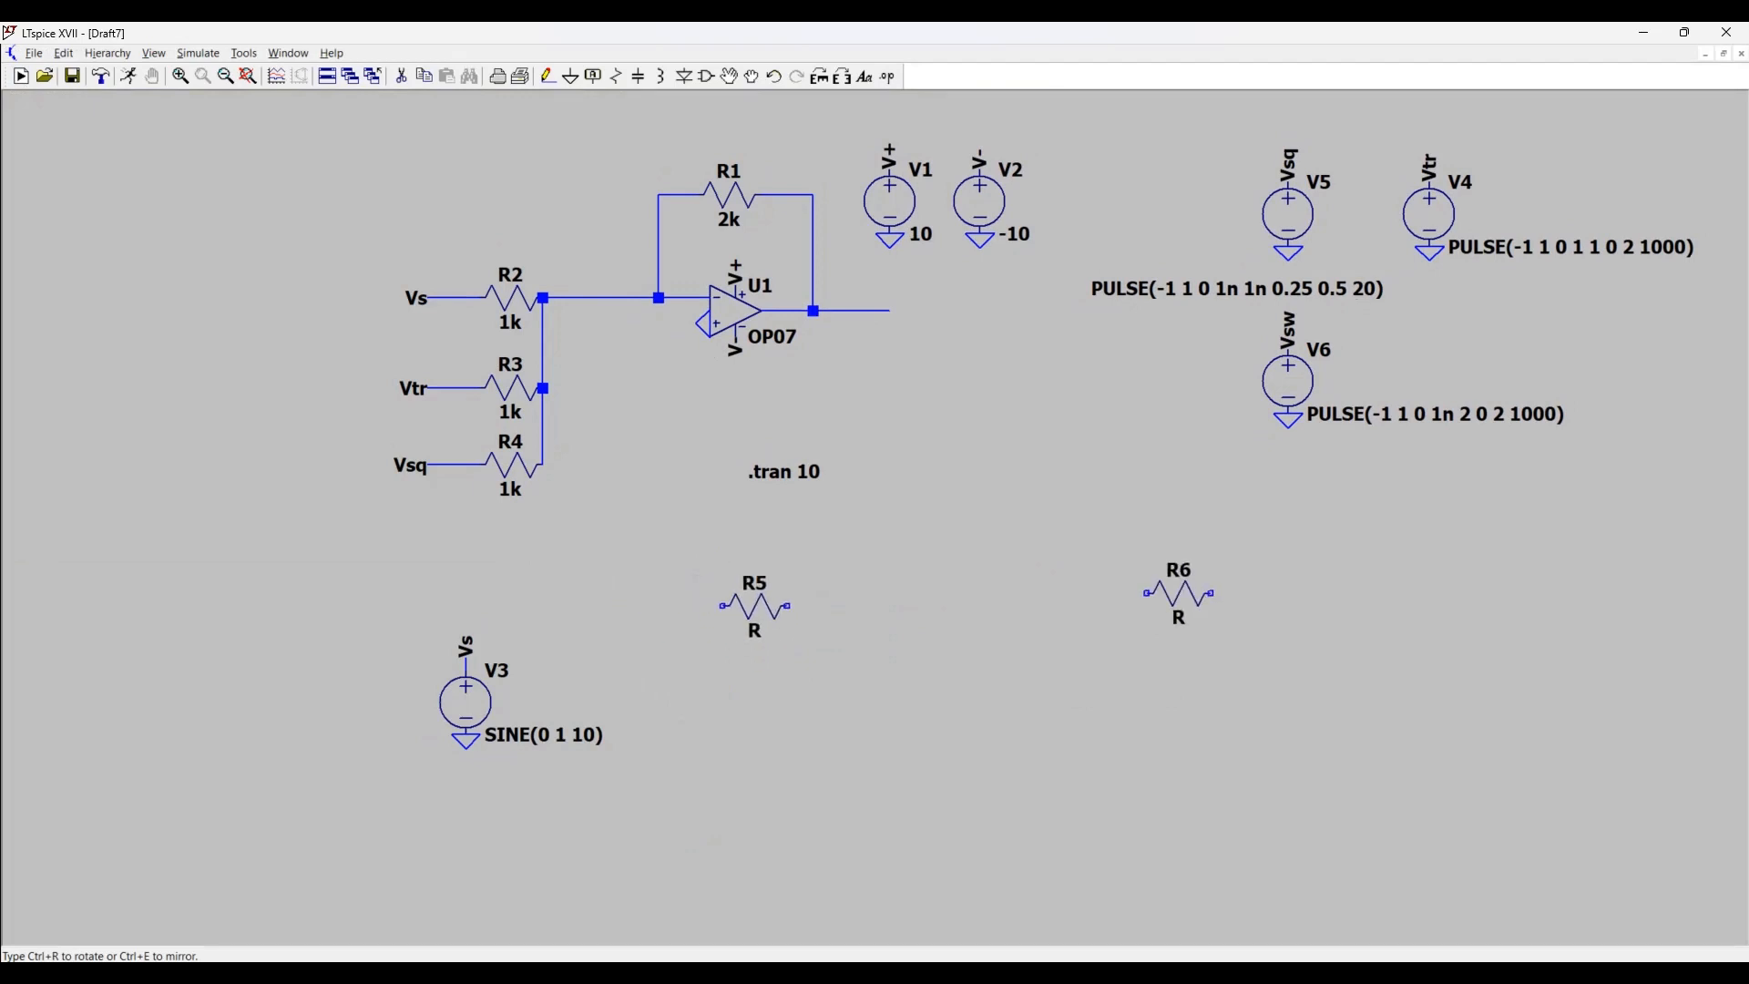
click(1179, 594)
- Place a vertical capacitor between the two new resistors and move R6 level with R5
key(c)
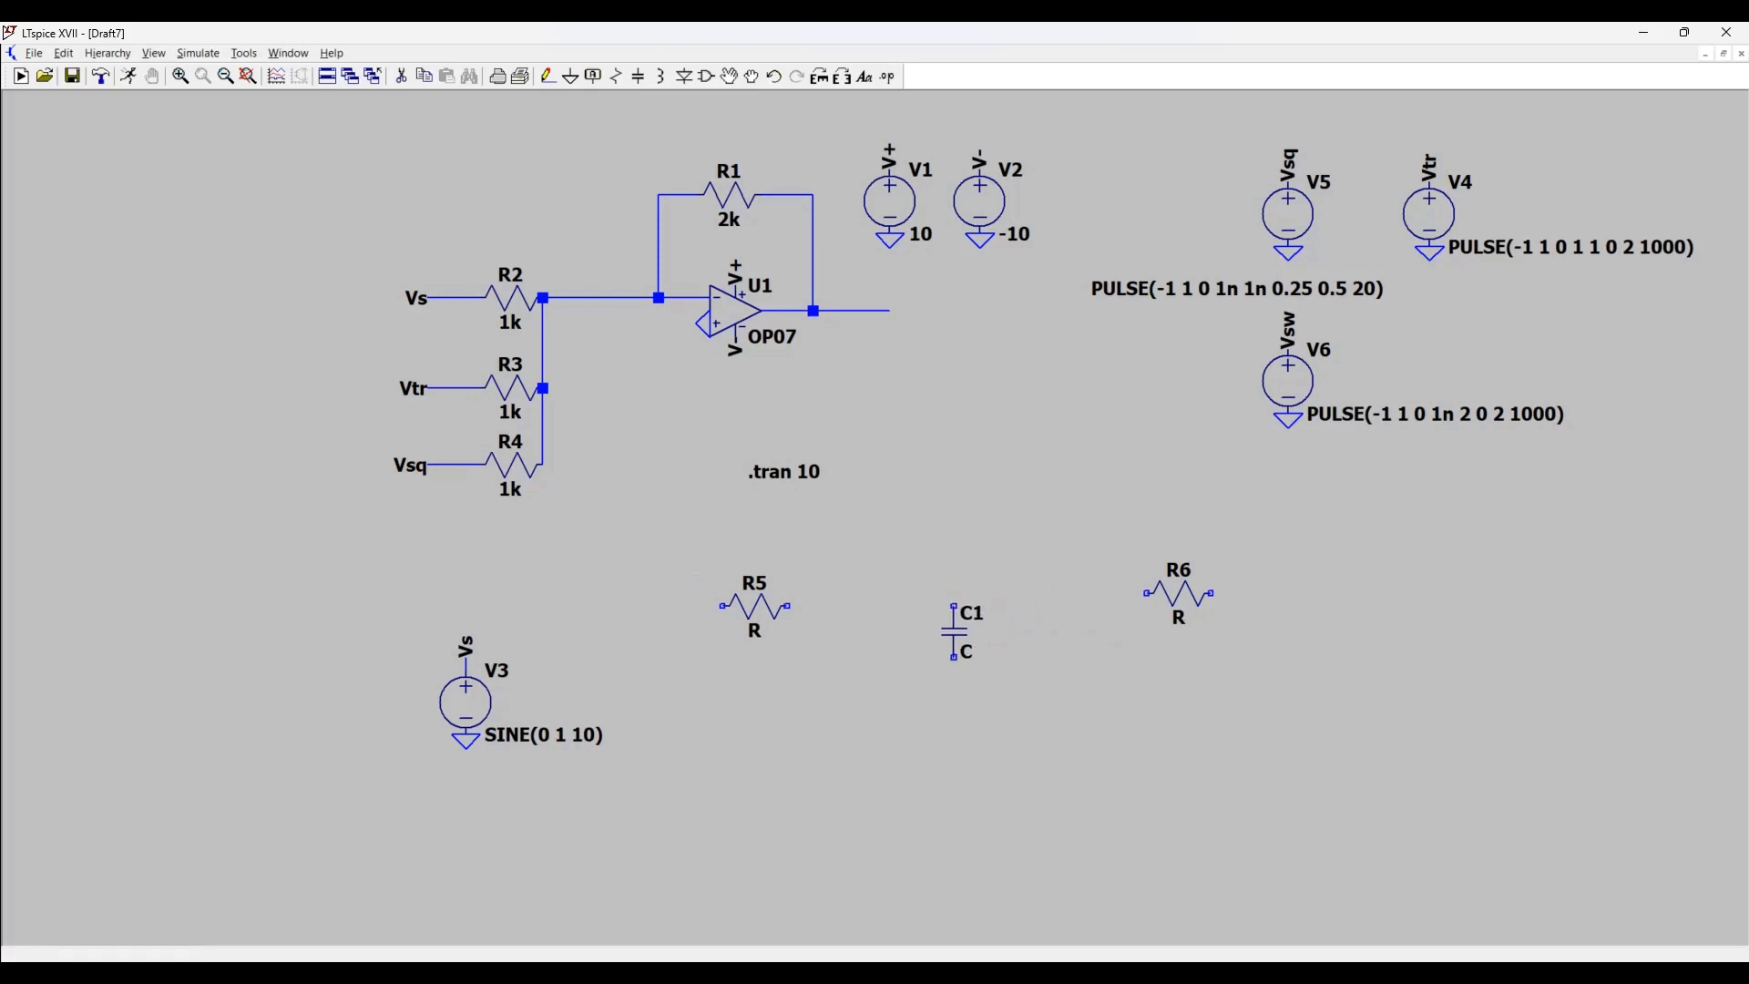
click(954, 631)
key(Escape)
click(721, 80)
drag(1177, 599, 1178, 610)
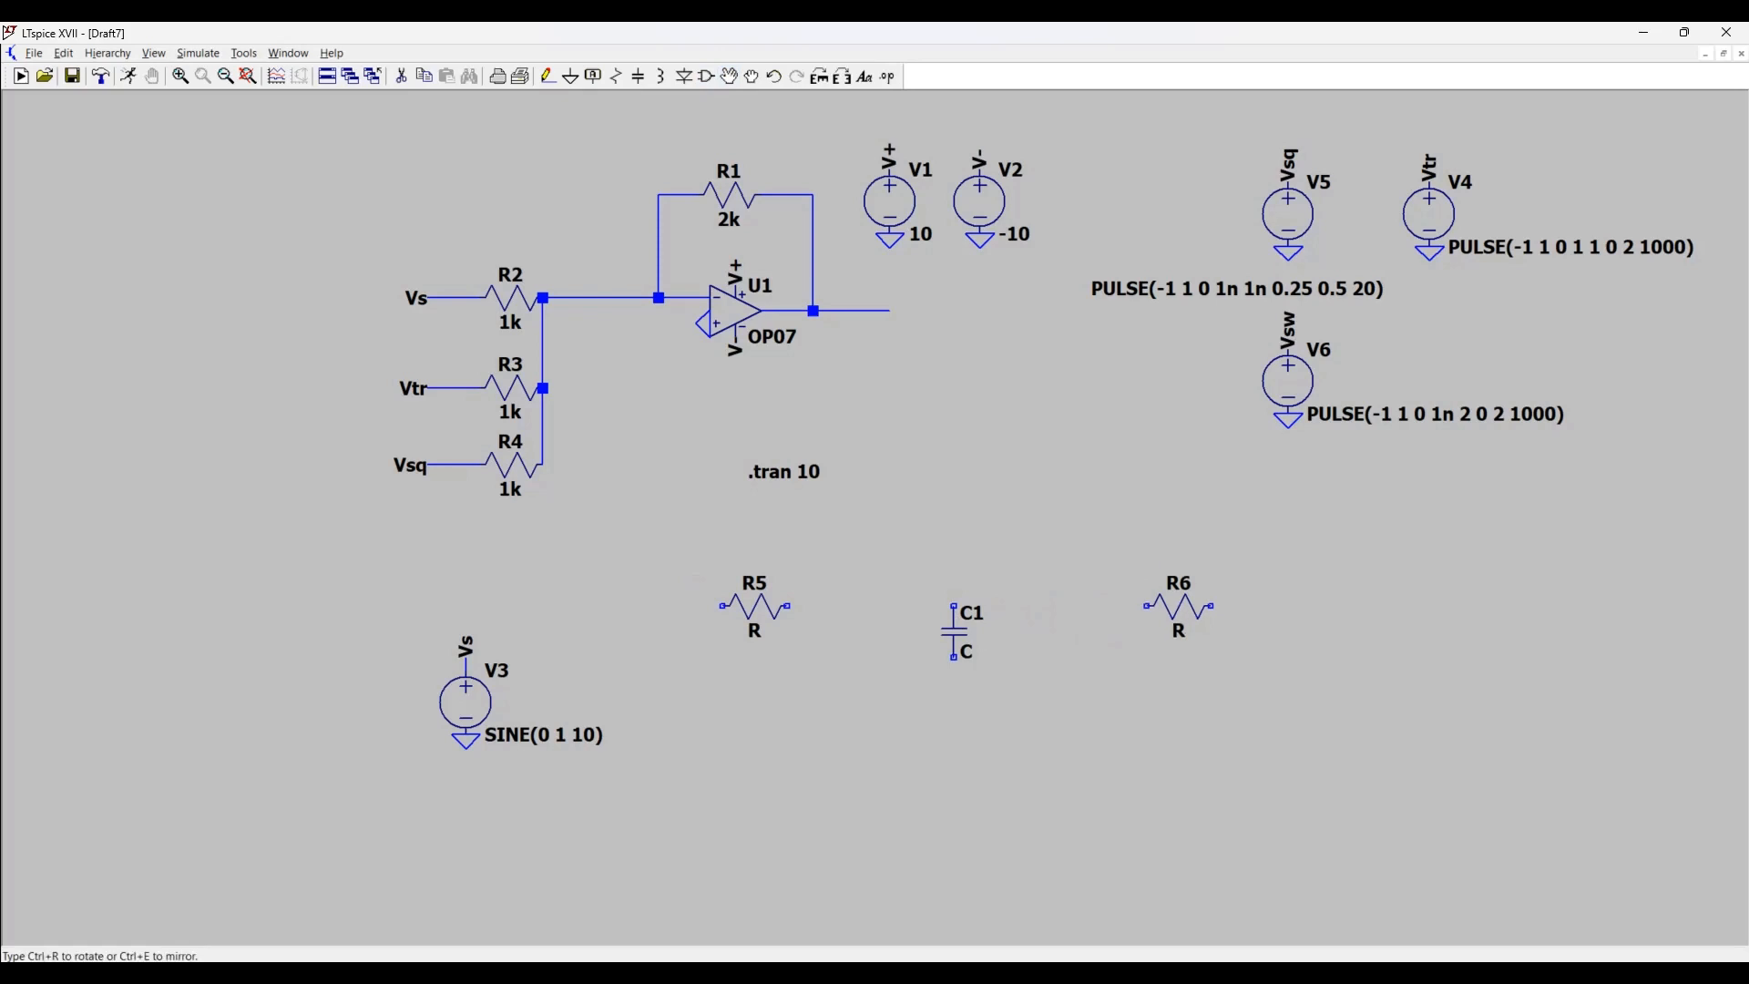
- Place a vertical resistor directly below capacitor C1
key(r)
key(ctrl+r)
key(ctrl+r)
click(954, 792)
- Place two horizontal capacitors in the lower row, one on each side of resistor R7
key(c)
key(ctrl+r)
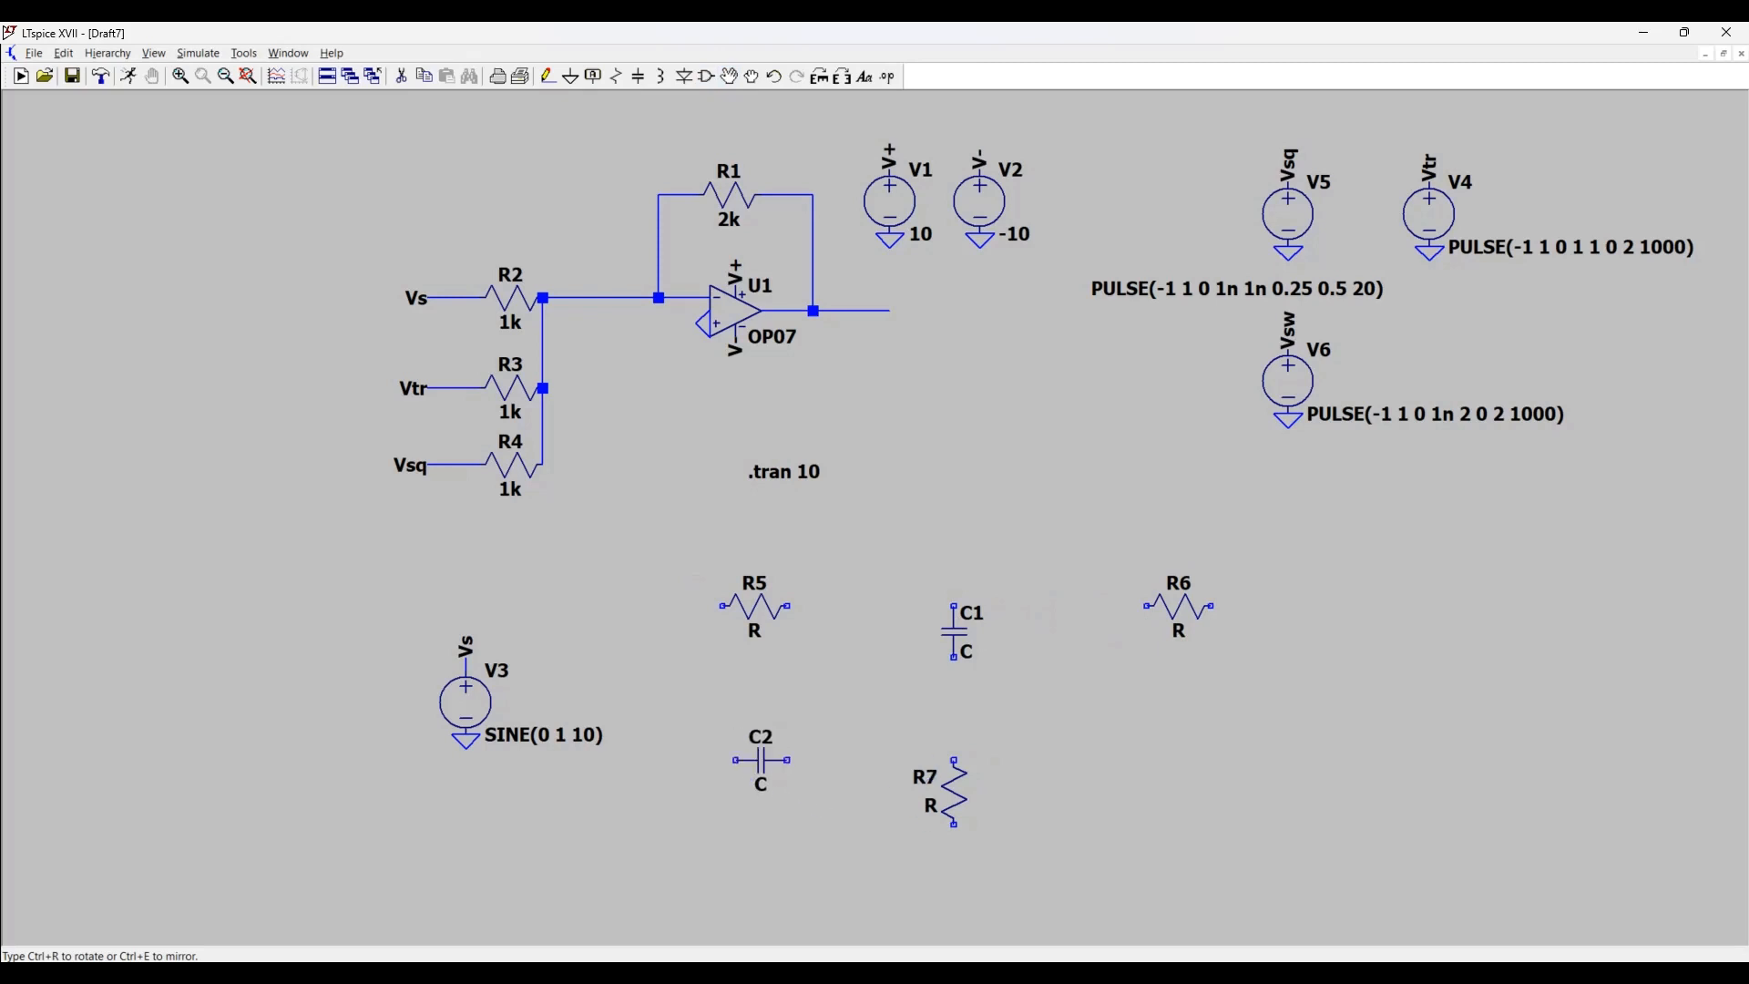
click(762, 760)
key(Escape)
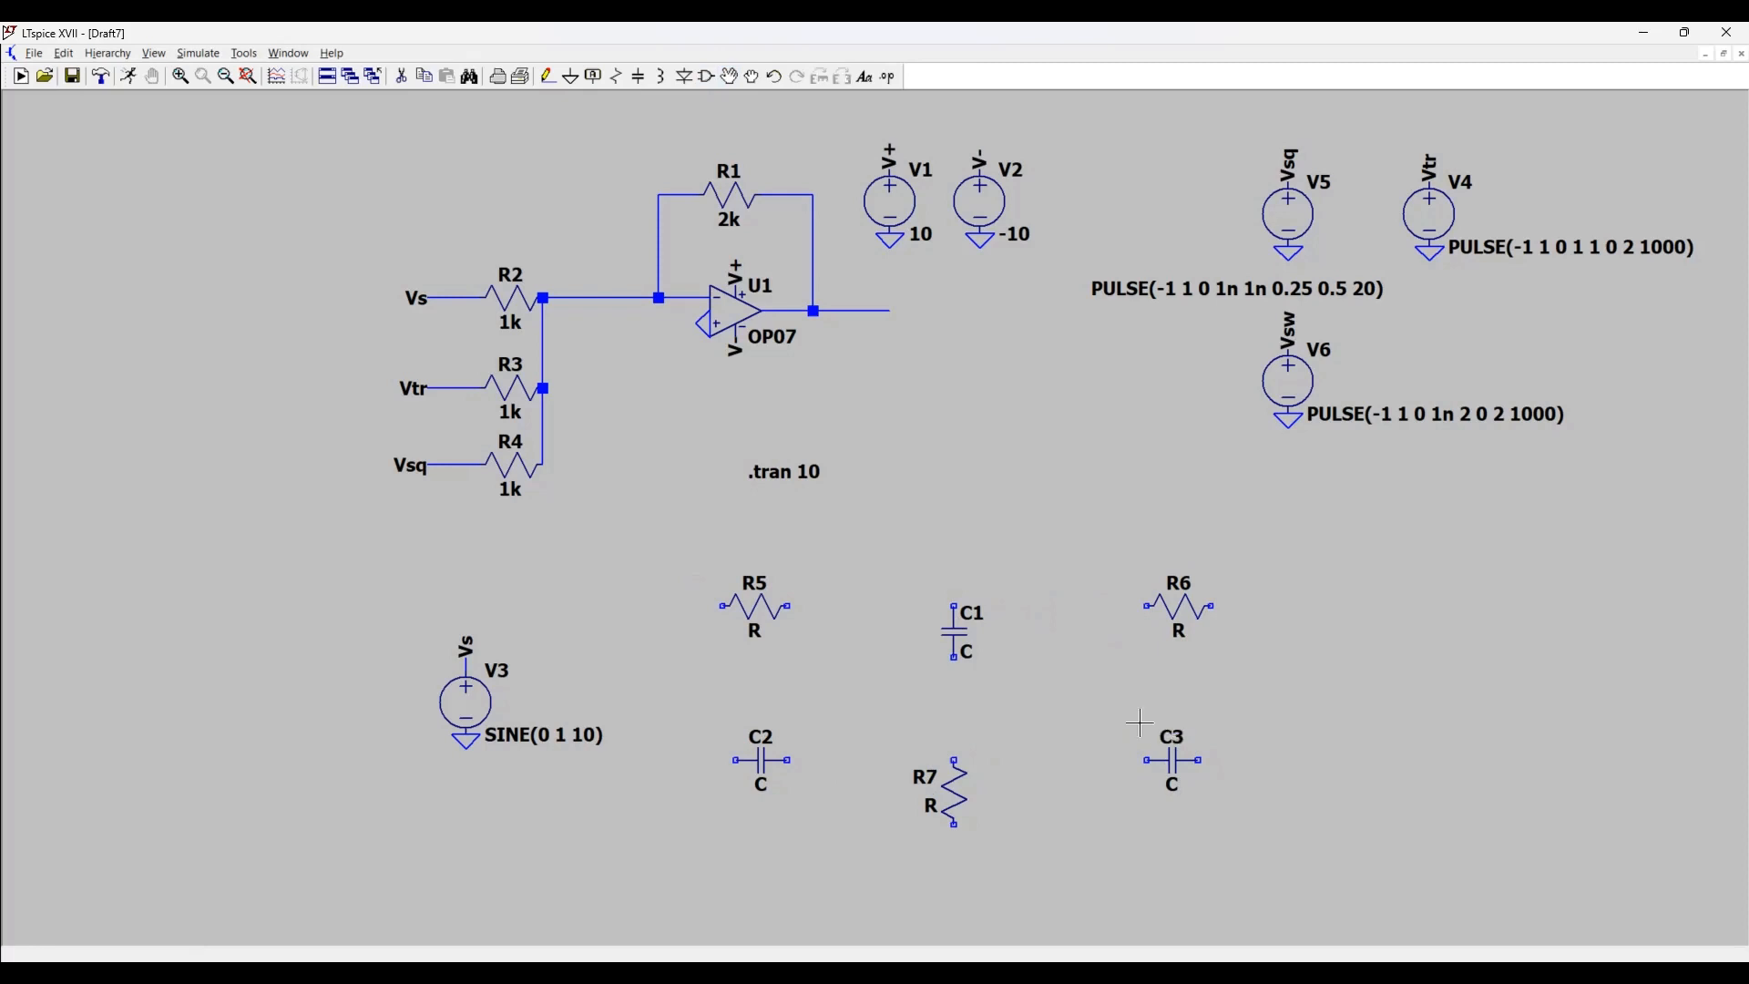
- Delete the Vs label from source V3 and wire the source's positive terminal to R5
key(Delete)
click(470, 648)
click(548, 76)
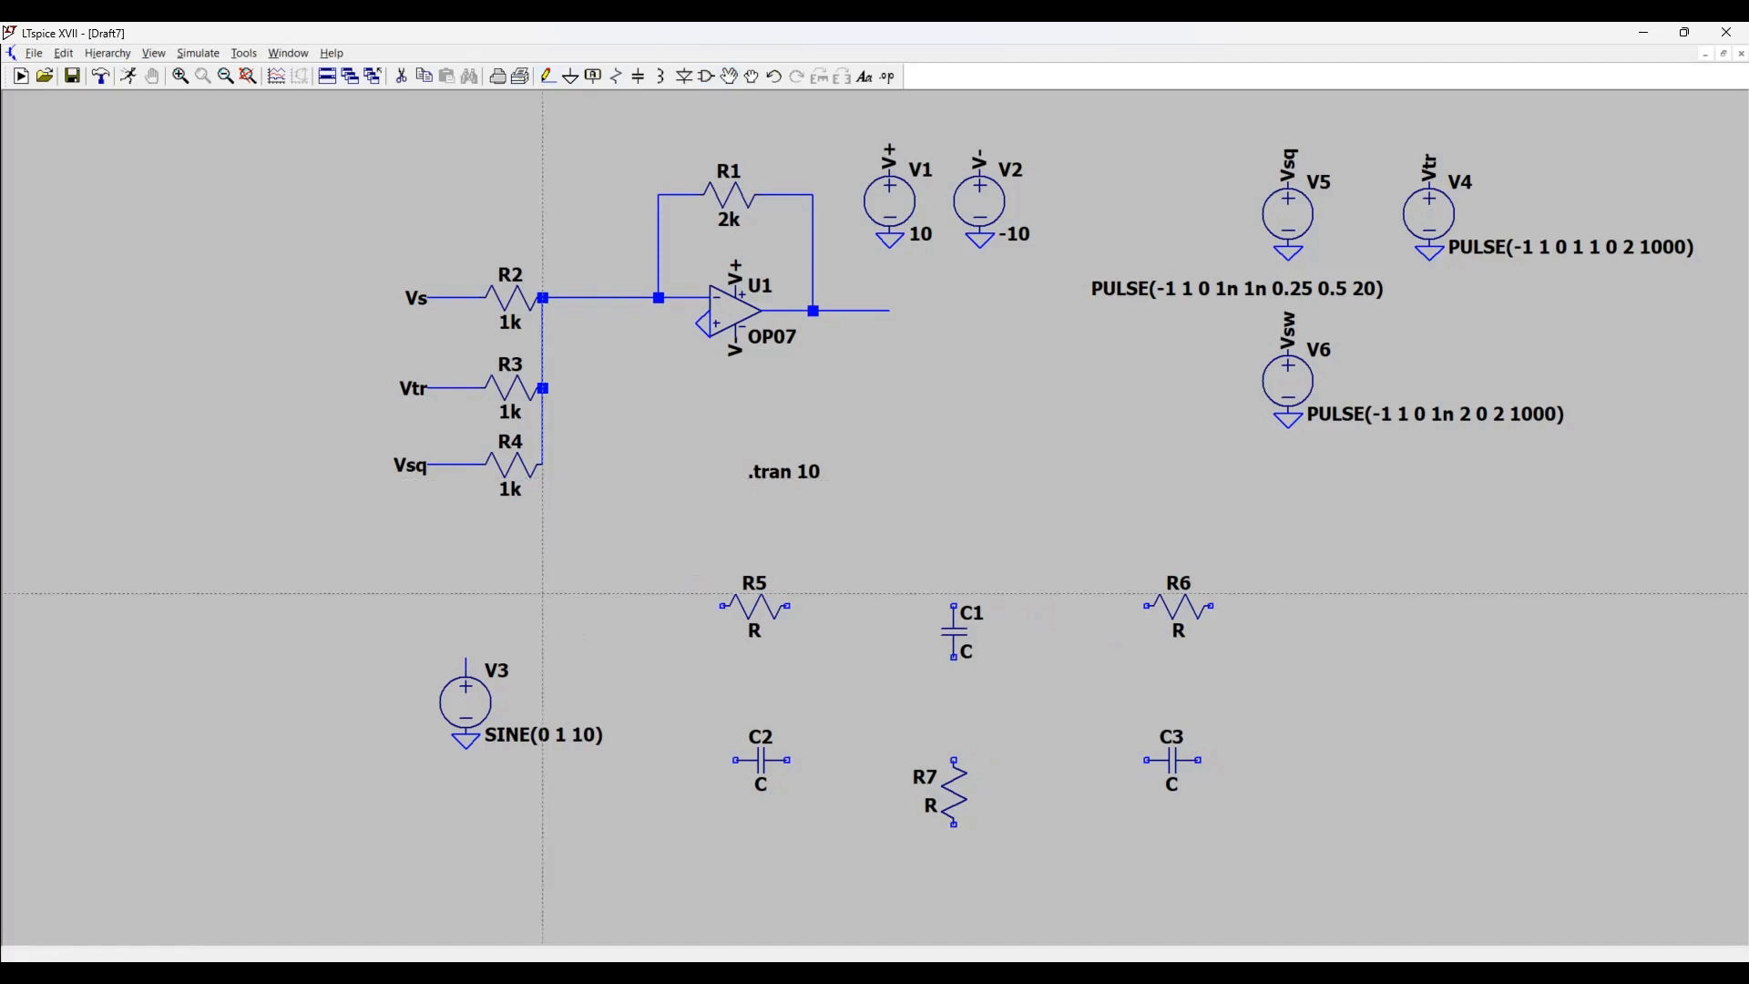
click(465, 657)
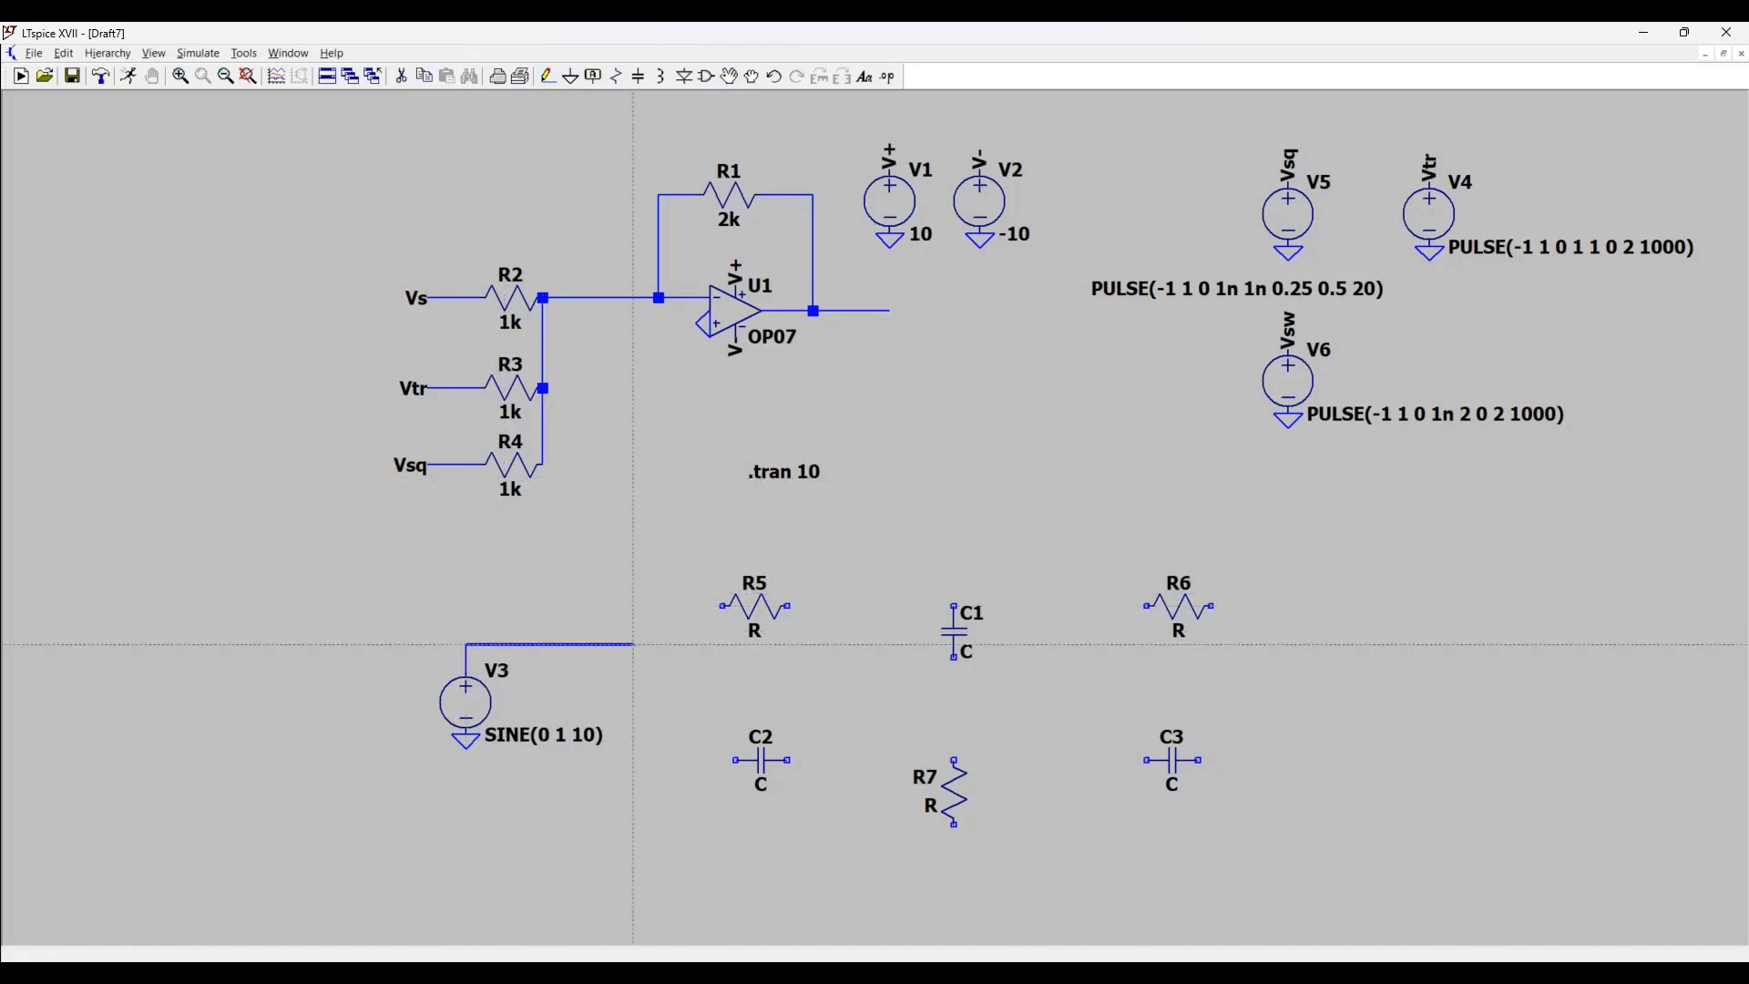
click(672, 645)
click(722, 606)
- Wire R5, C1 and R6 around to C3, R7 and C2, and back to the source node to close the twin-T loop
click(789, 606)
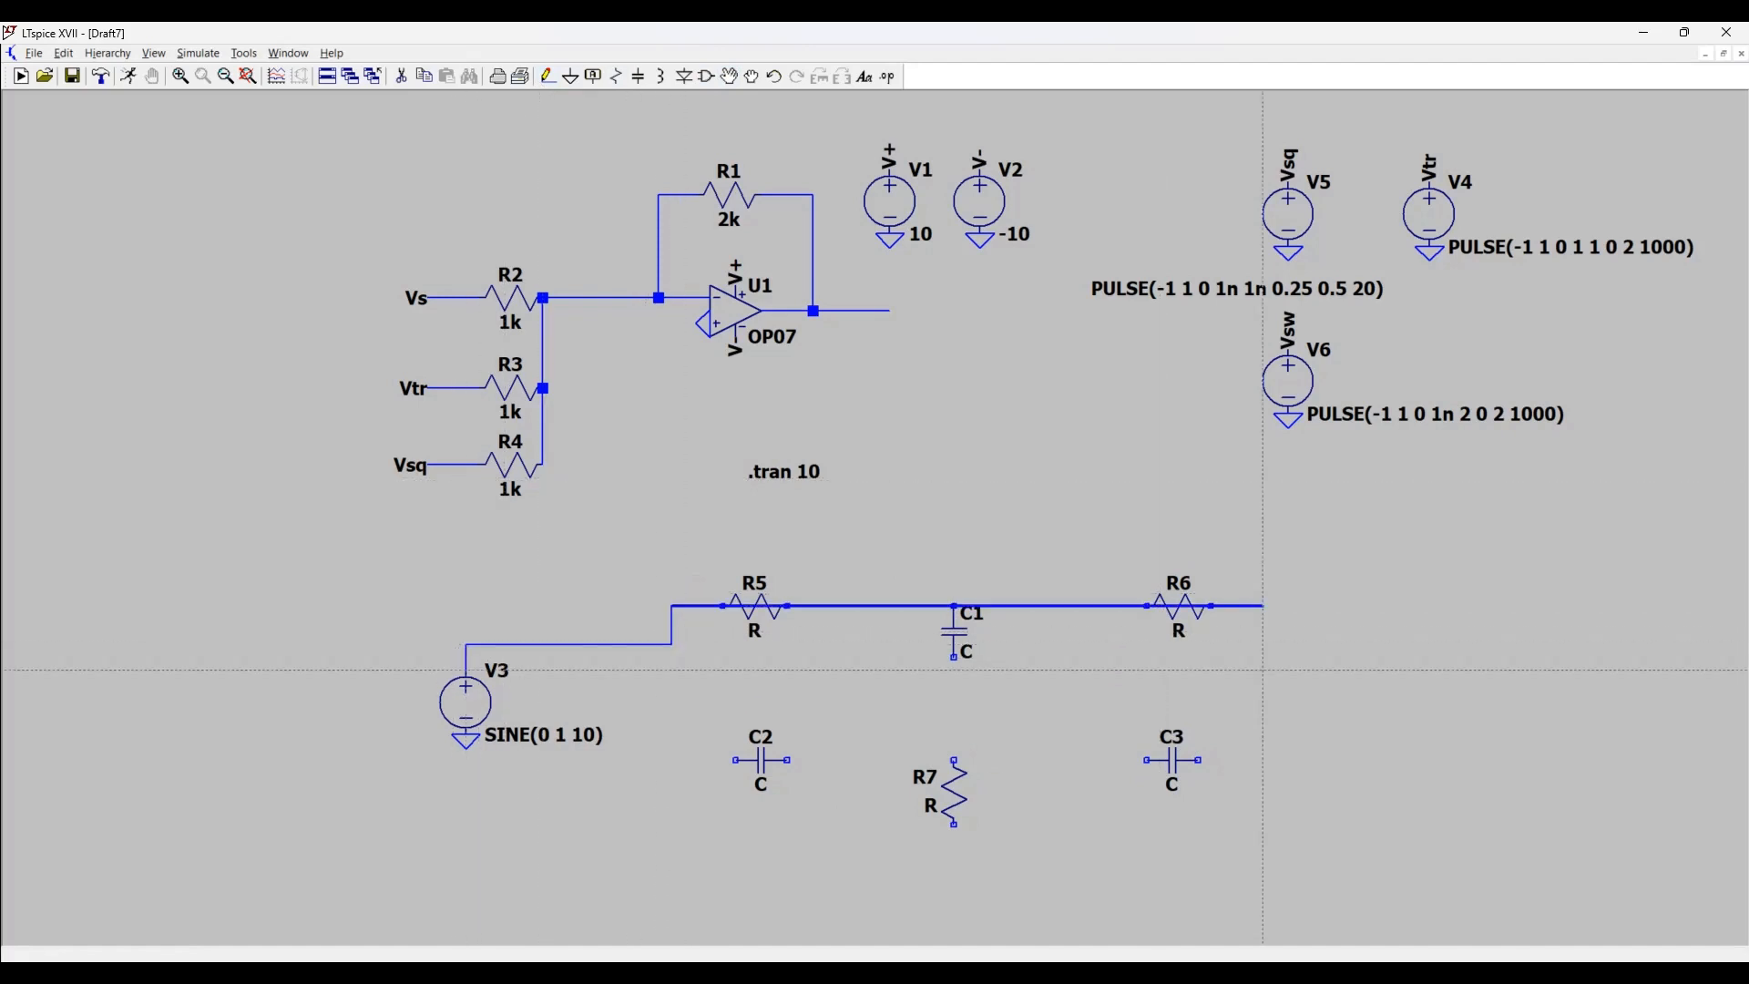
click(1262, 606)
click(1263, 760)
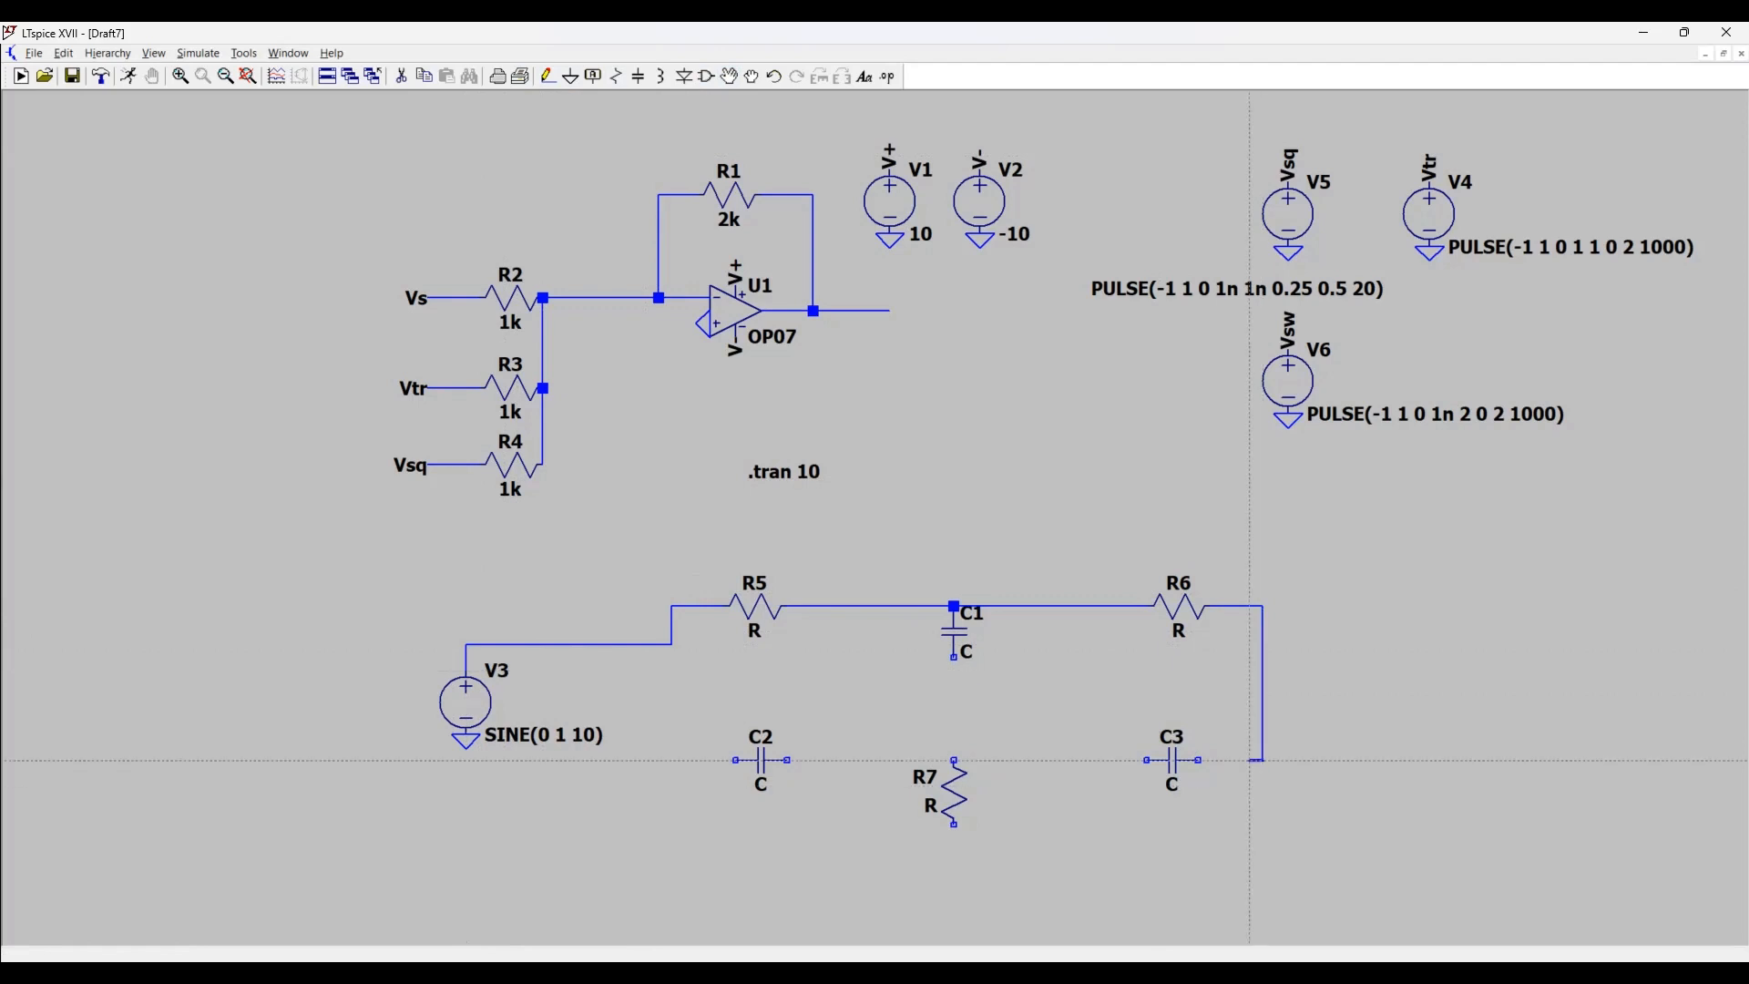
click(723, 759)
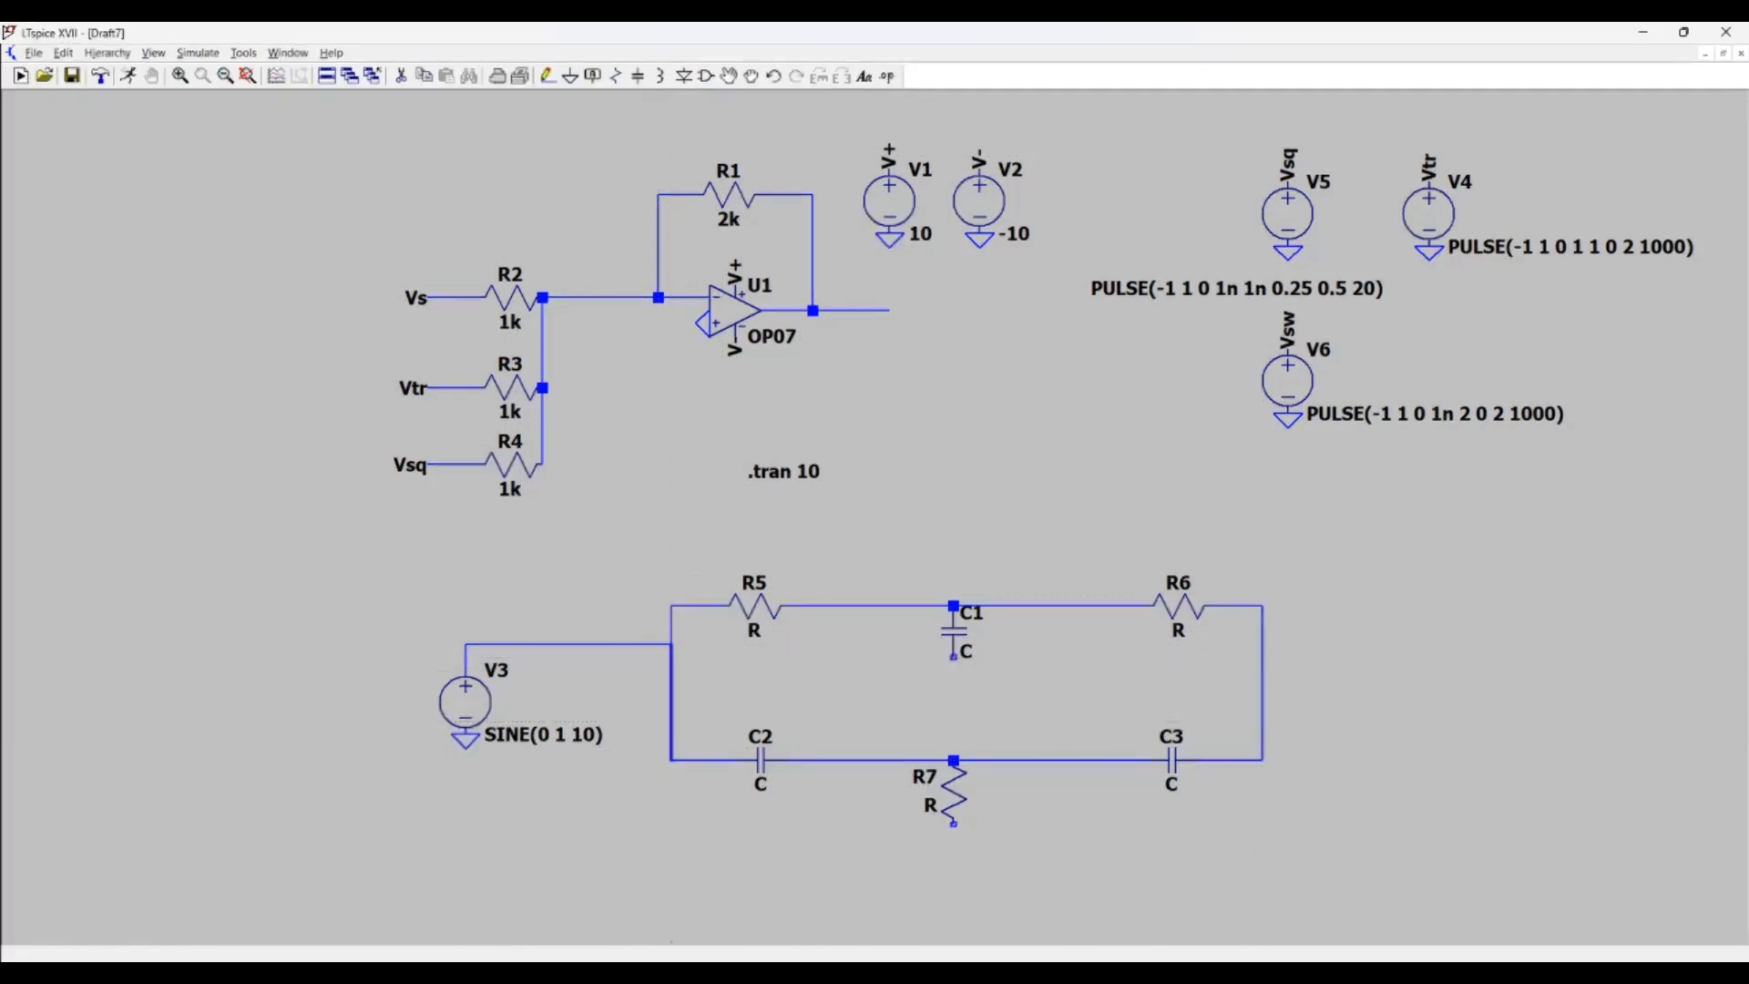
click(671, 645)
- Add ground symbols to the lower ends of C1 and R7
key(g)
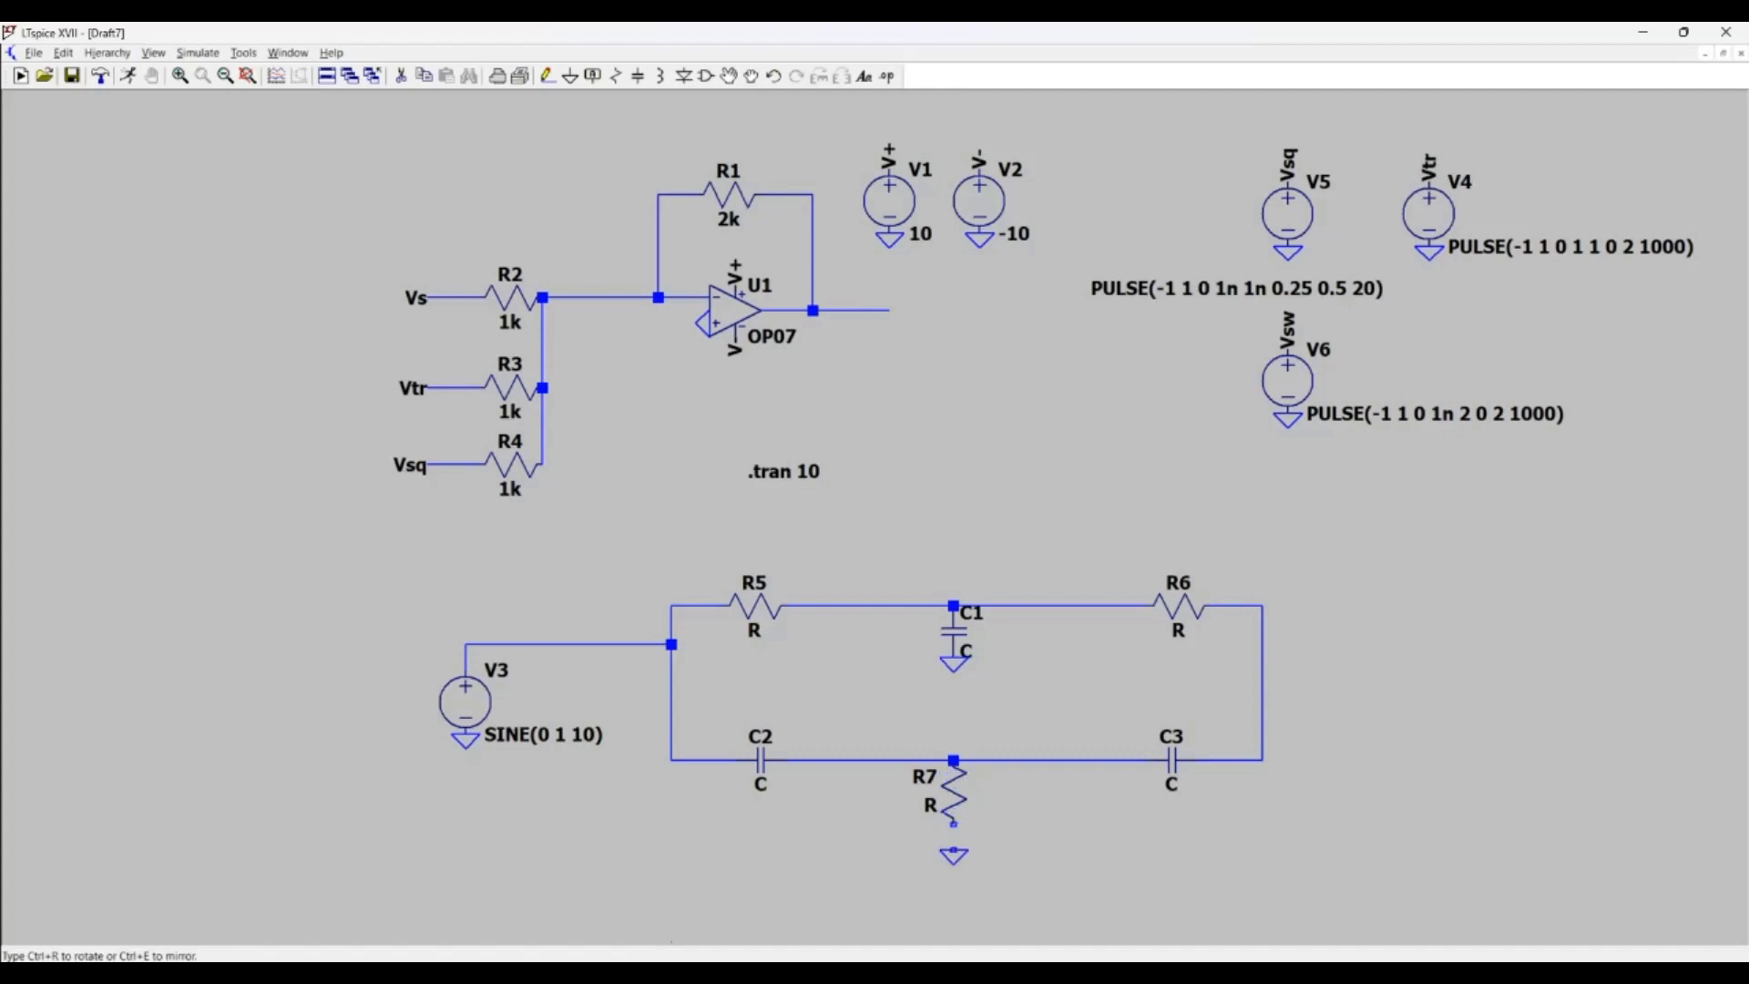
click(954, 824)
key(Escape)
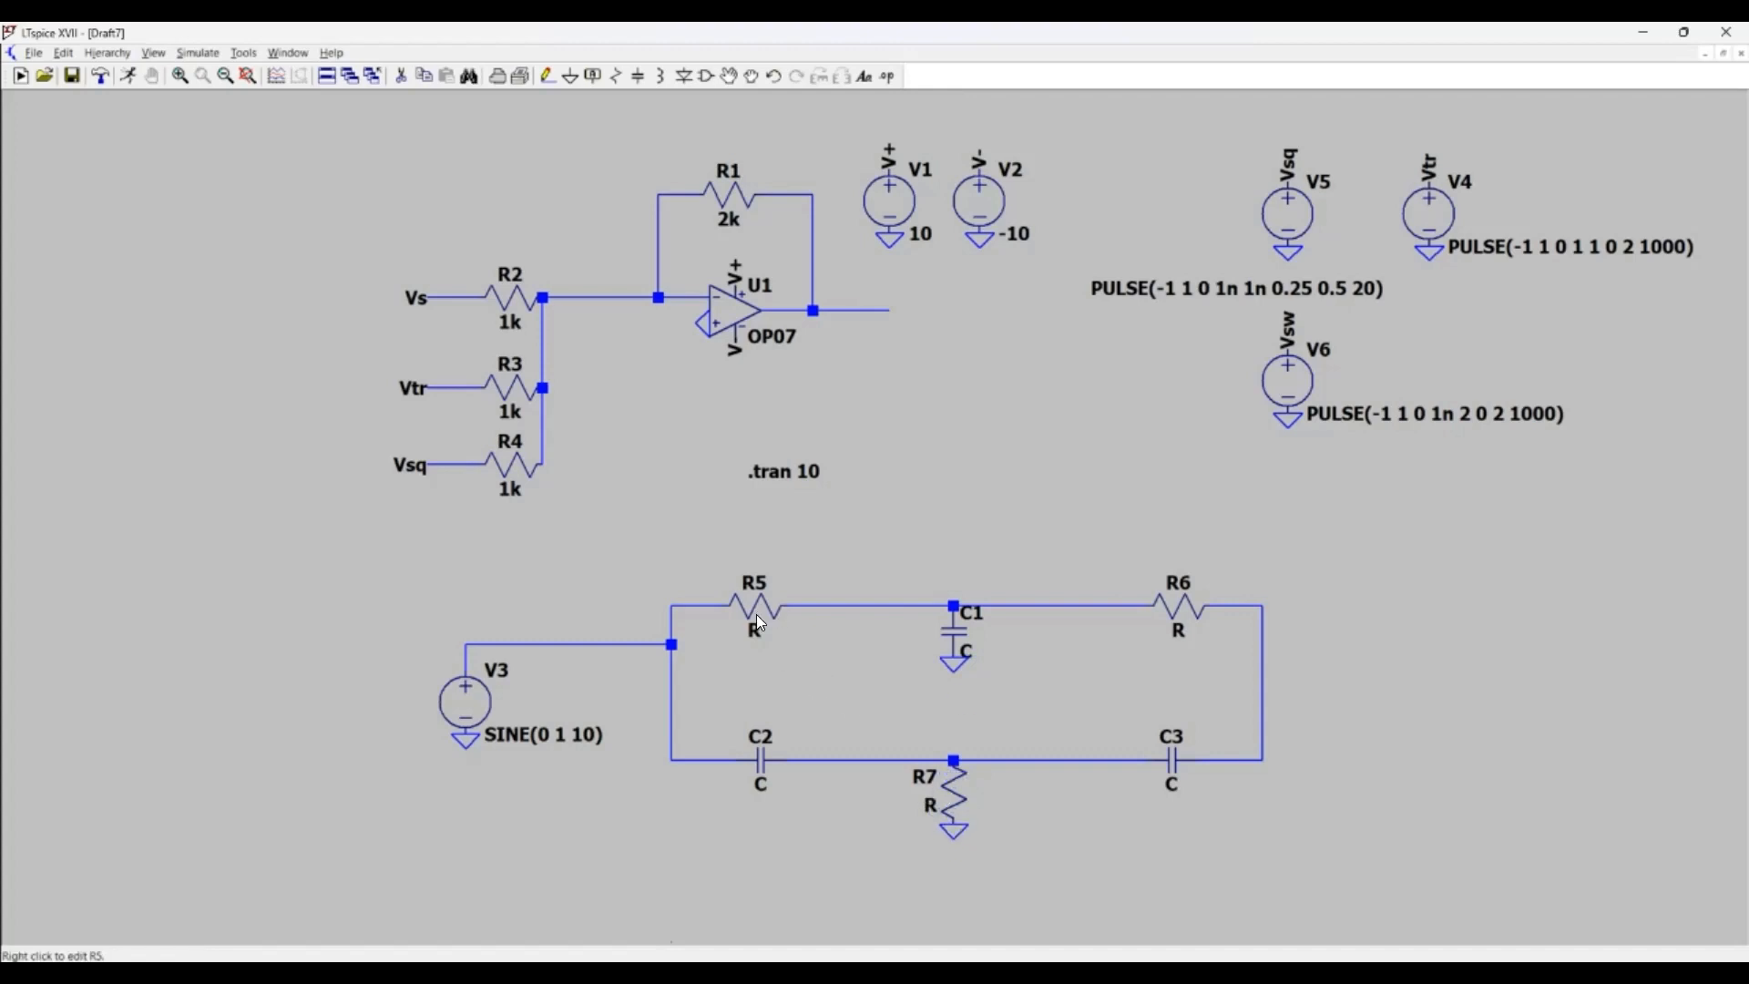
- Set resistor R5 to 2k and capacitor C1 to 2.7u
right_click(770, 617)
text(2k)
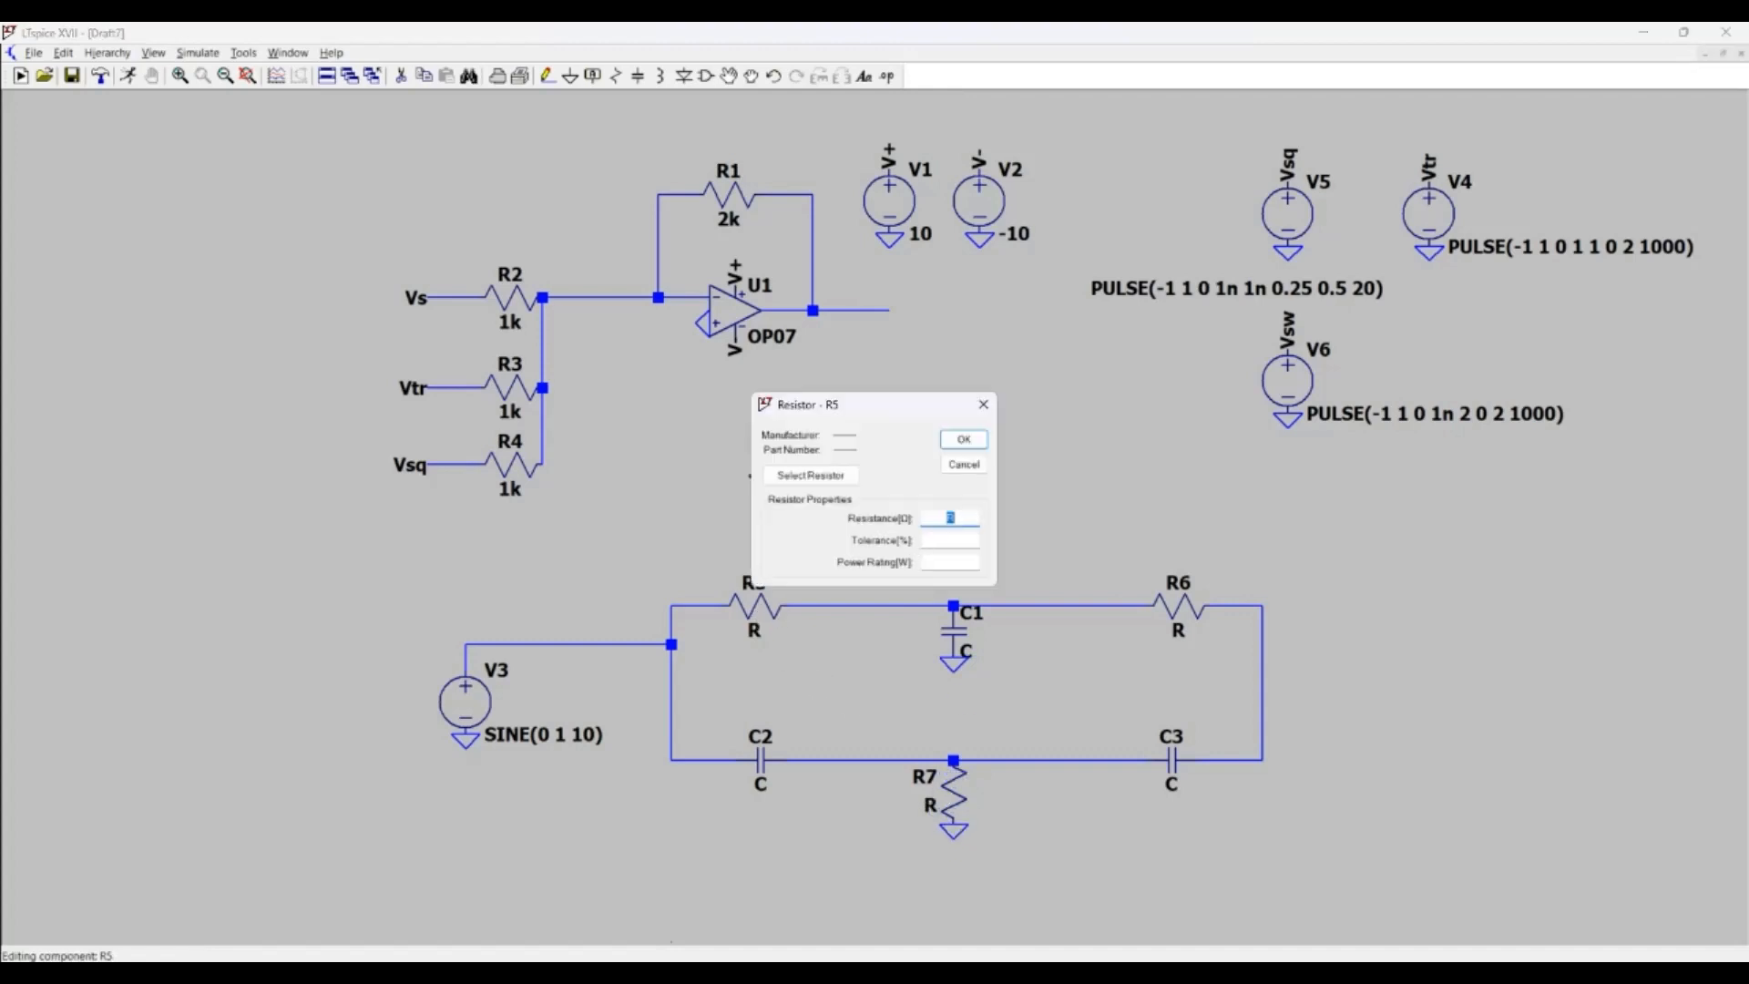
key(Return)
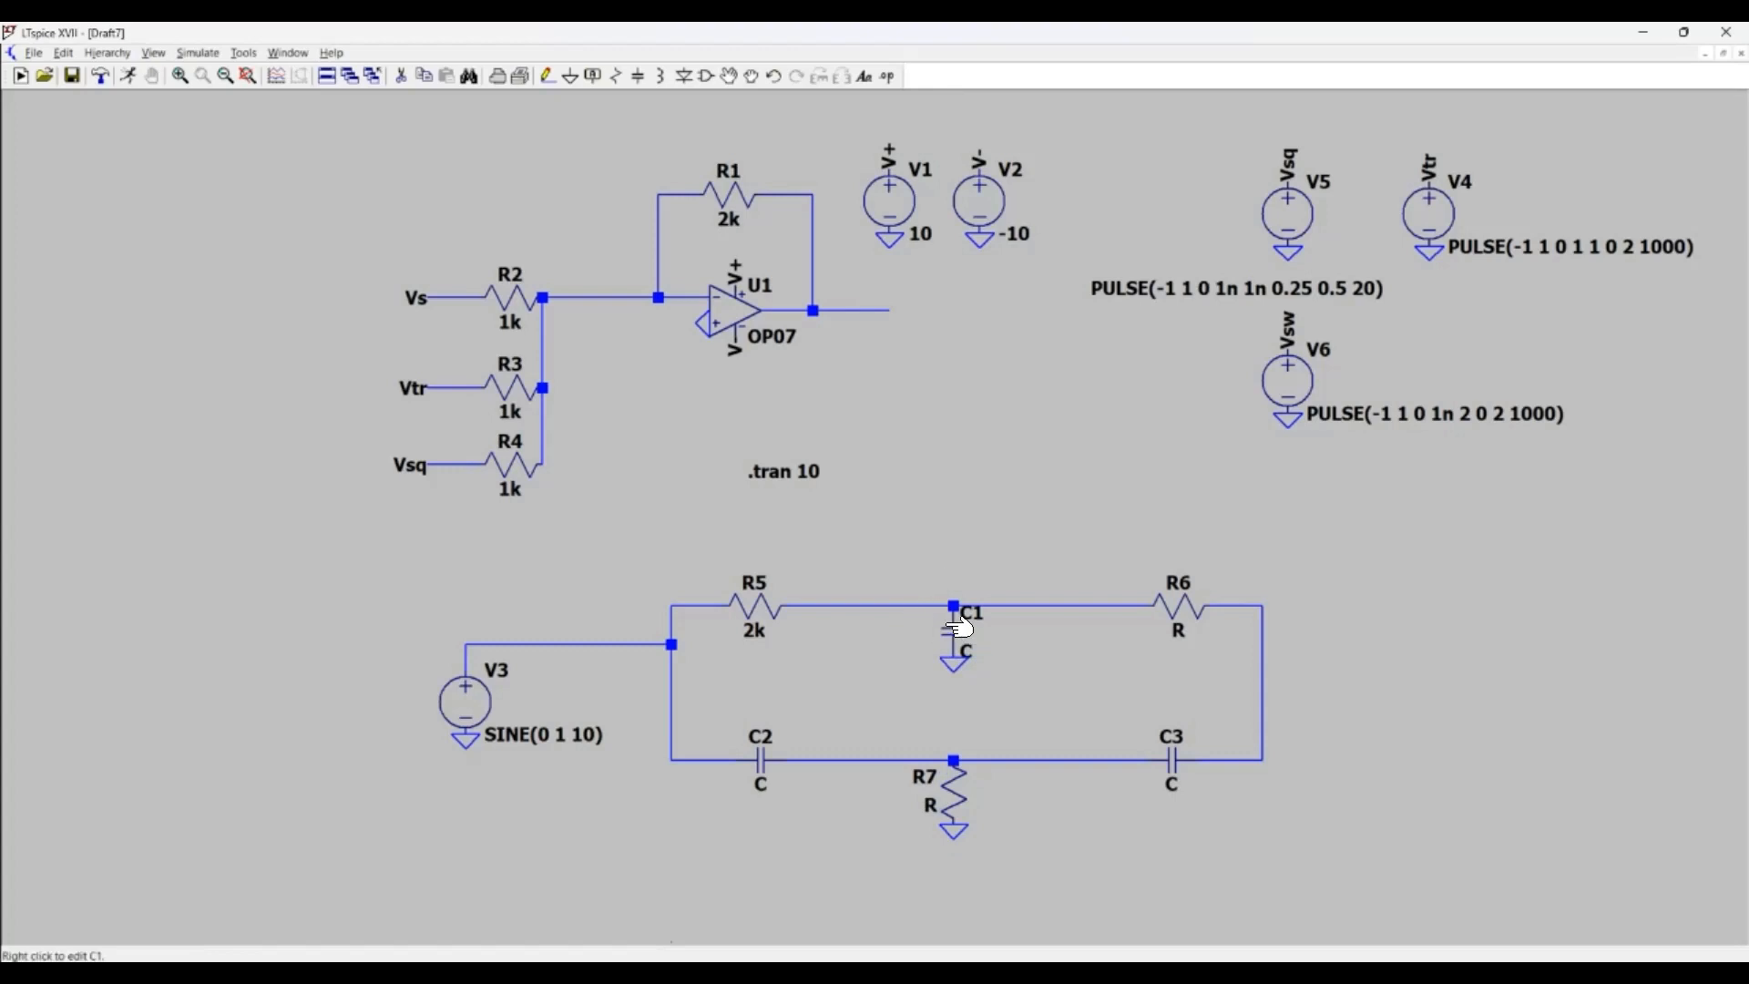
right_click(947, 627)
text(2.7u)
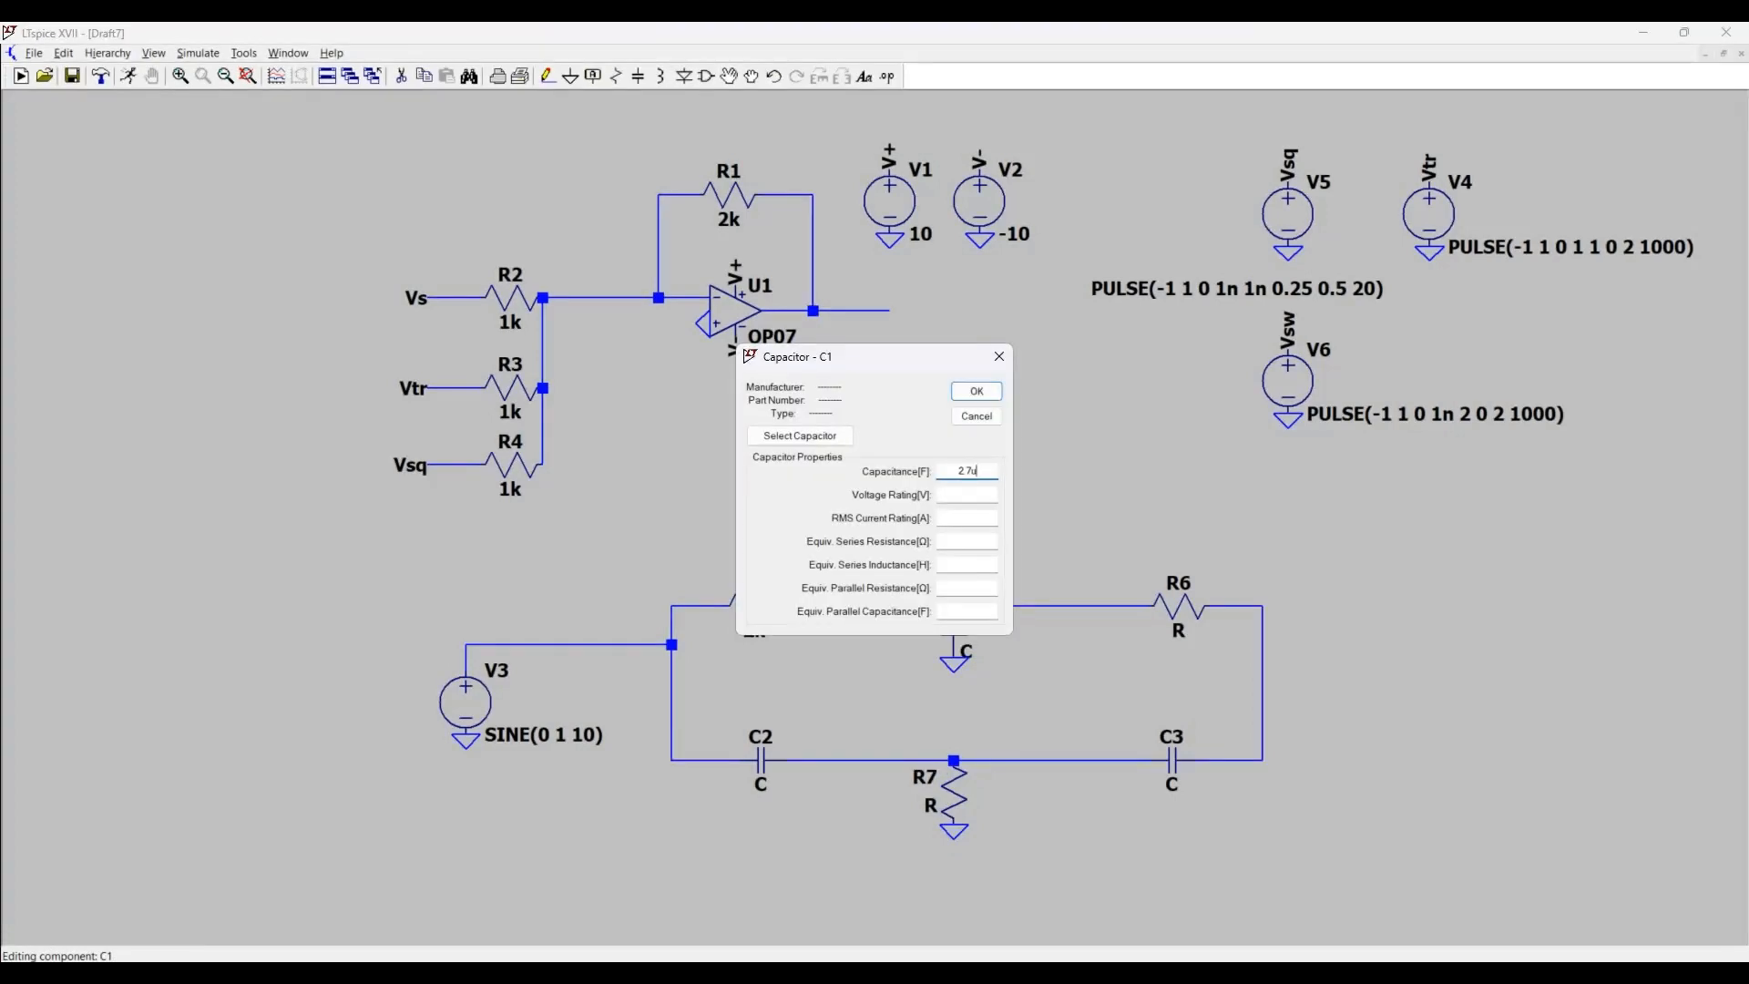
key(Return)
- Set resistor R6 to 2k and capacitor C2 to 1.33u
right_click(1200, 605)
text(2k)
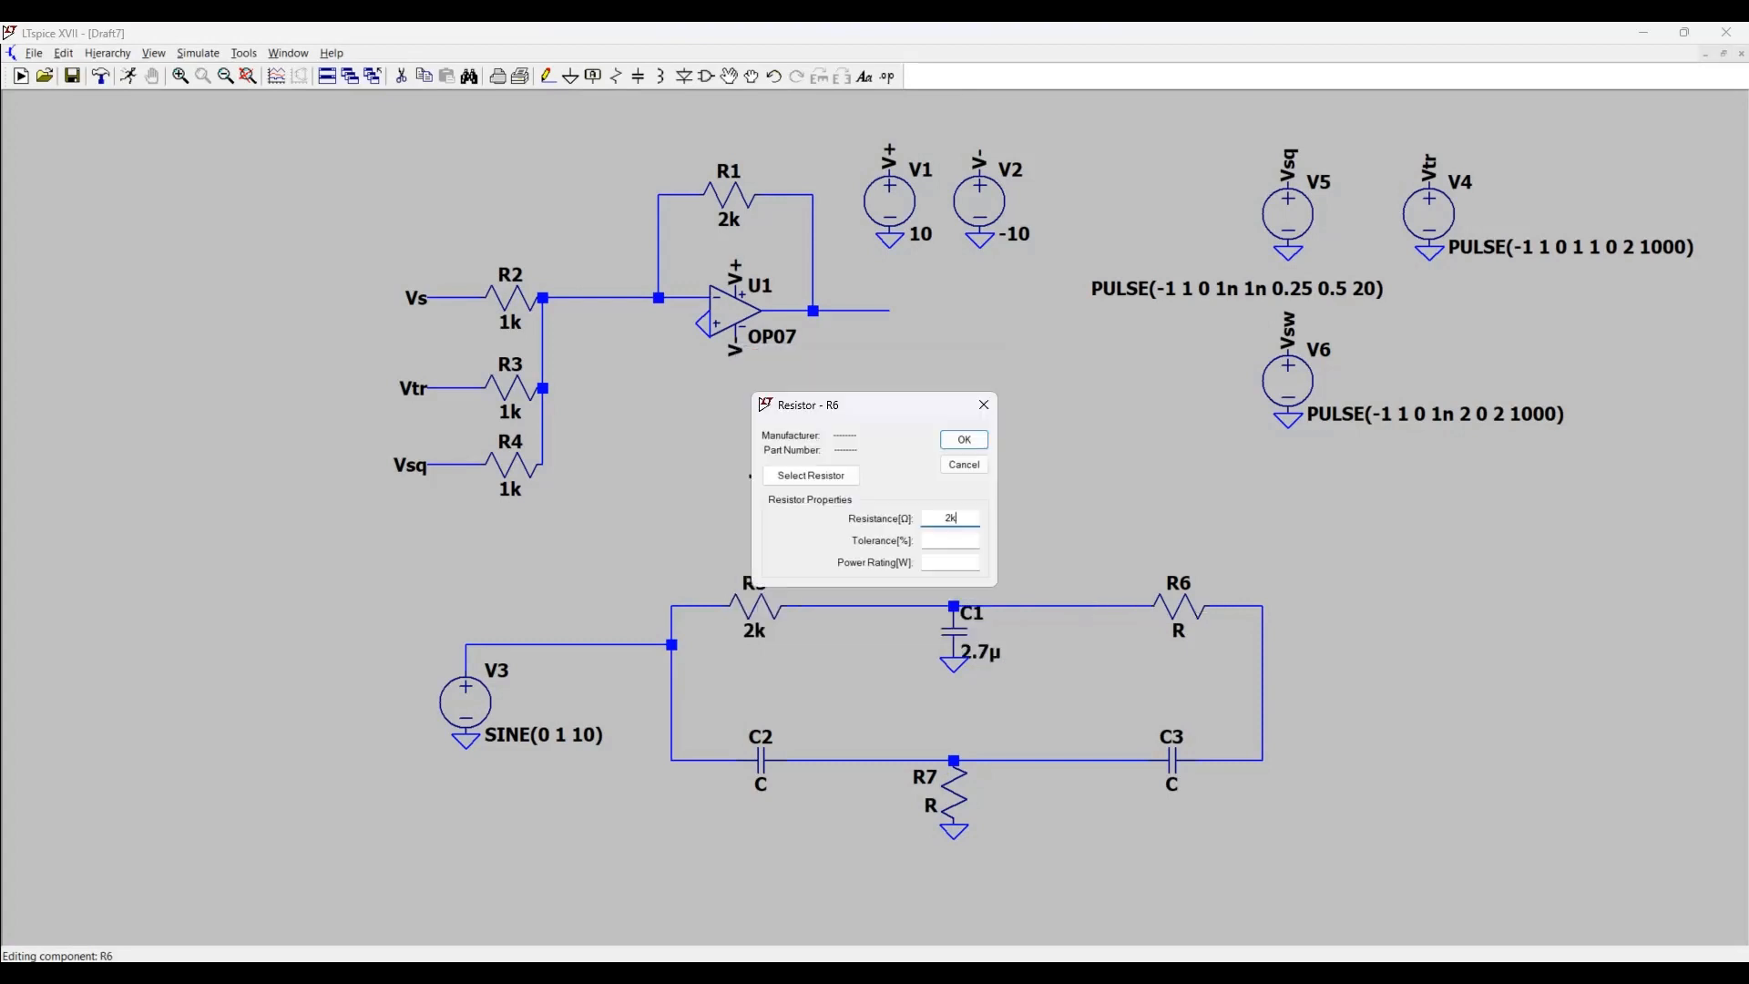
key(Return)
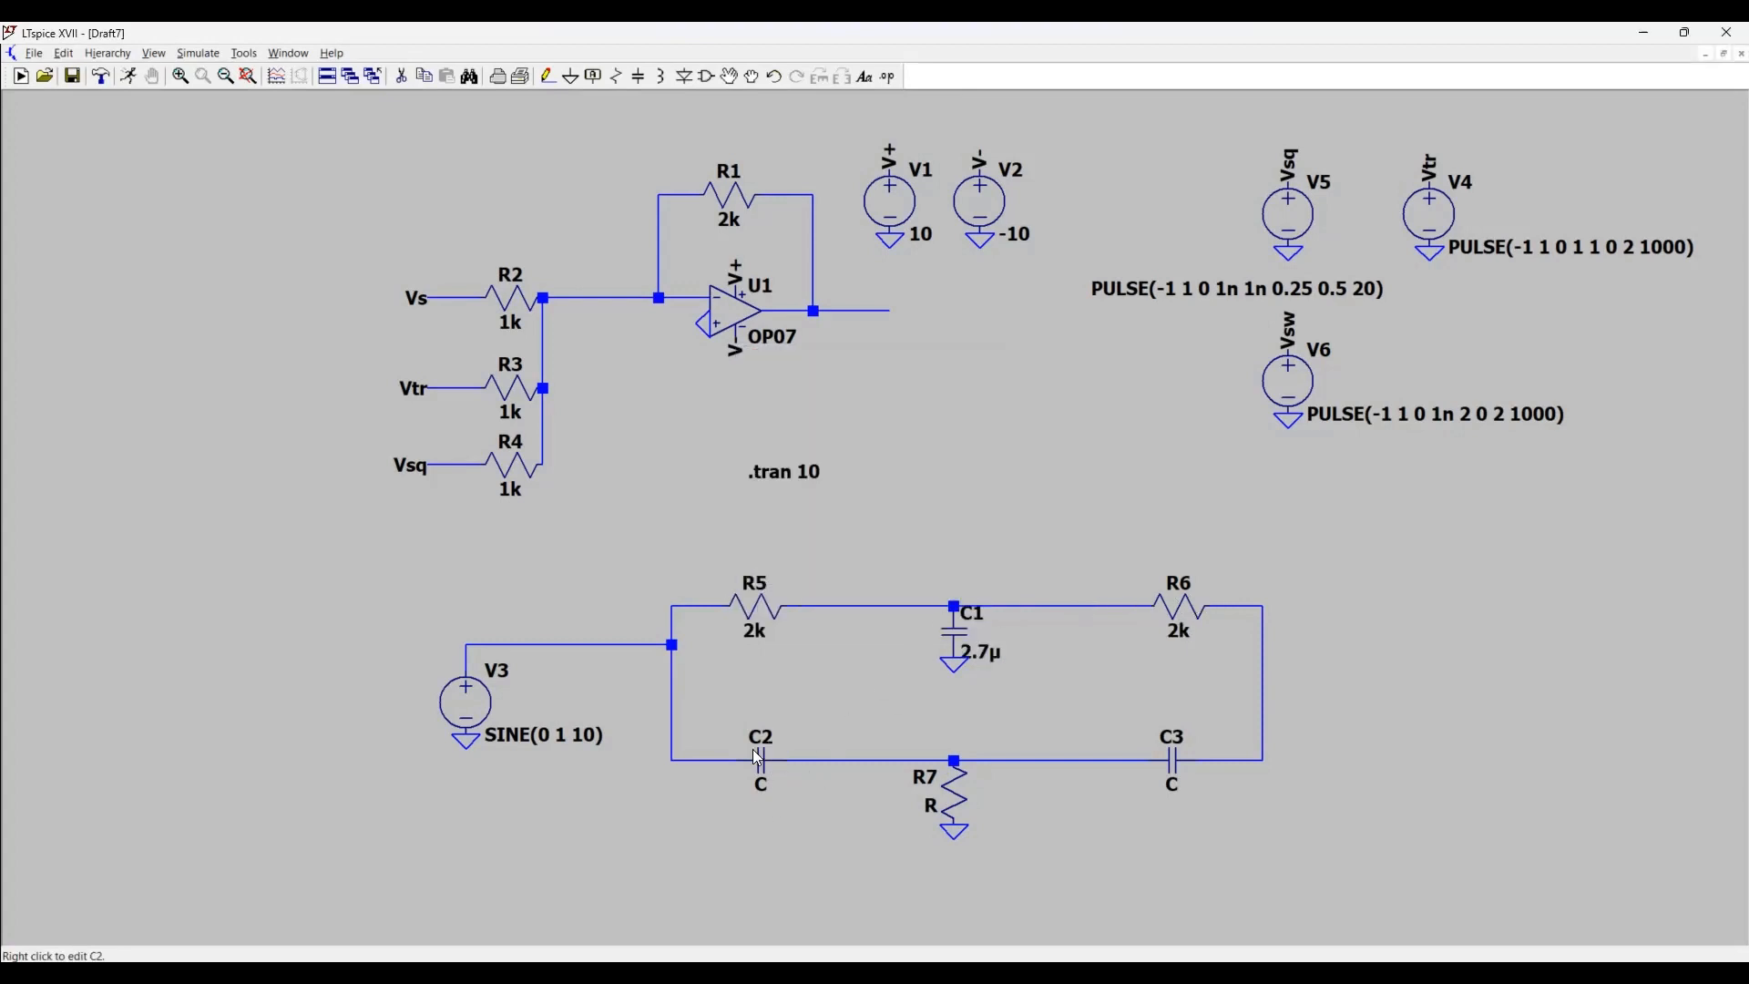
right_click(761, 743)
text(1.33)
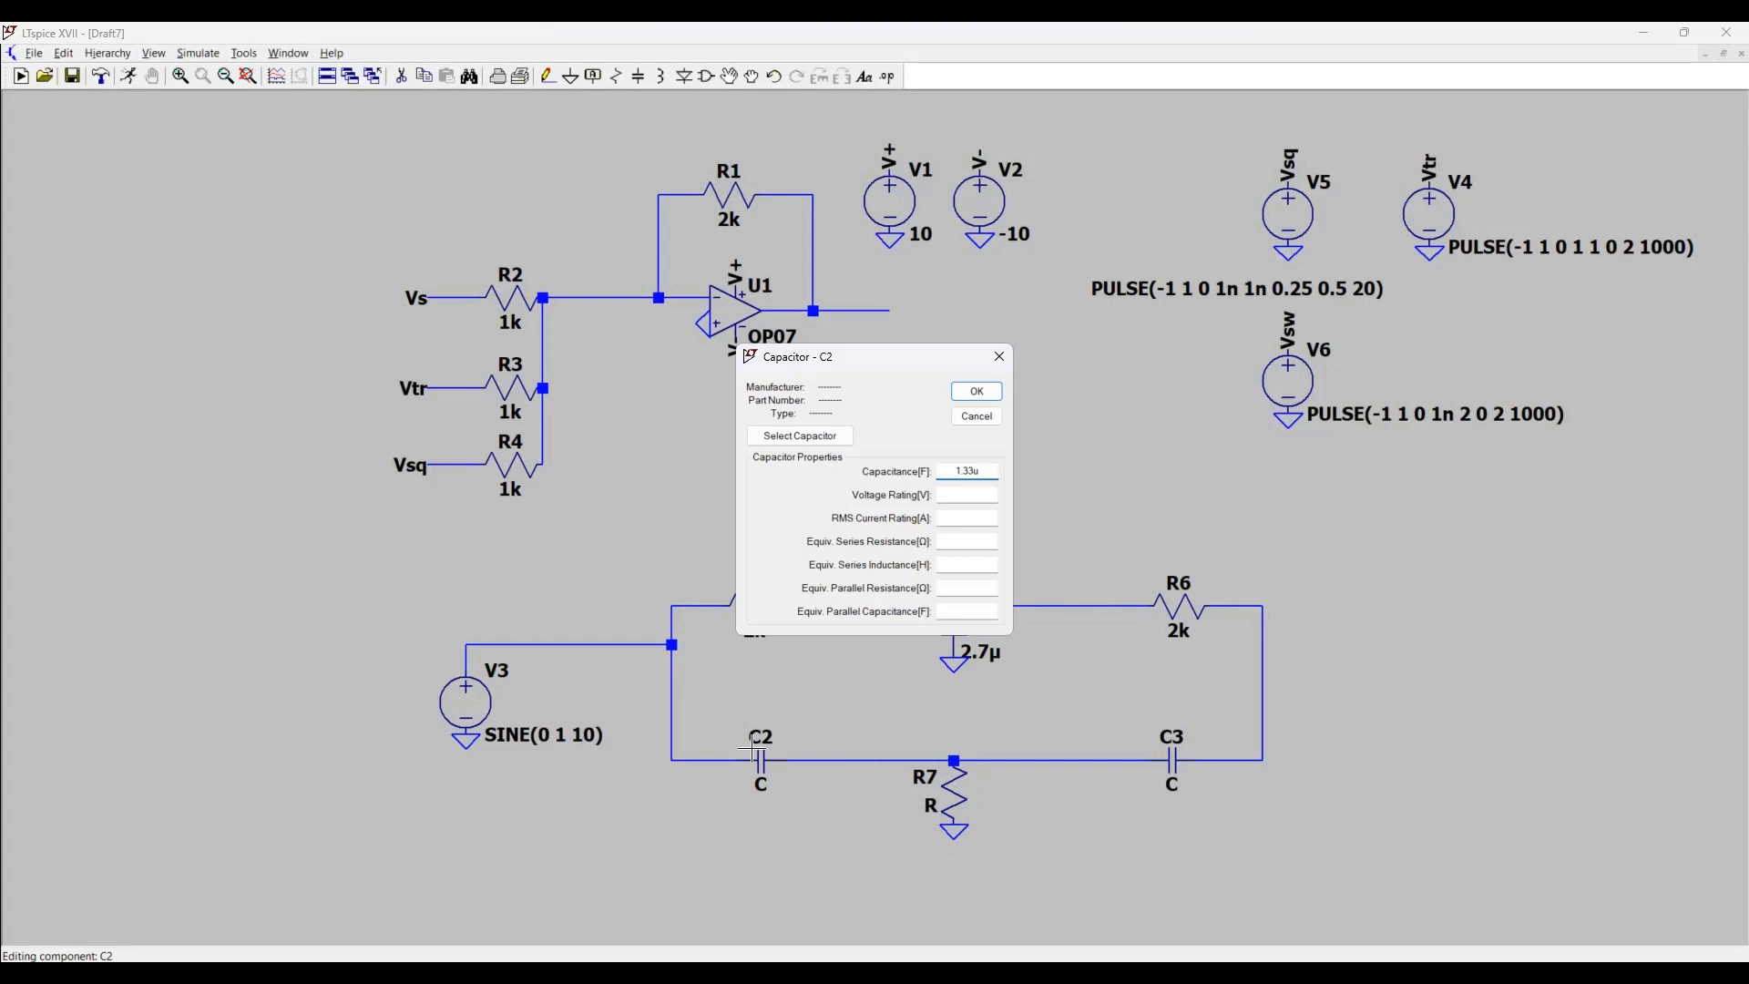
text(u)
key(Return)
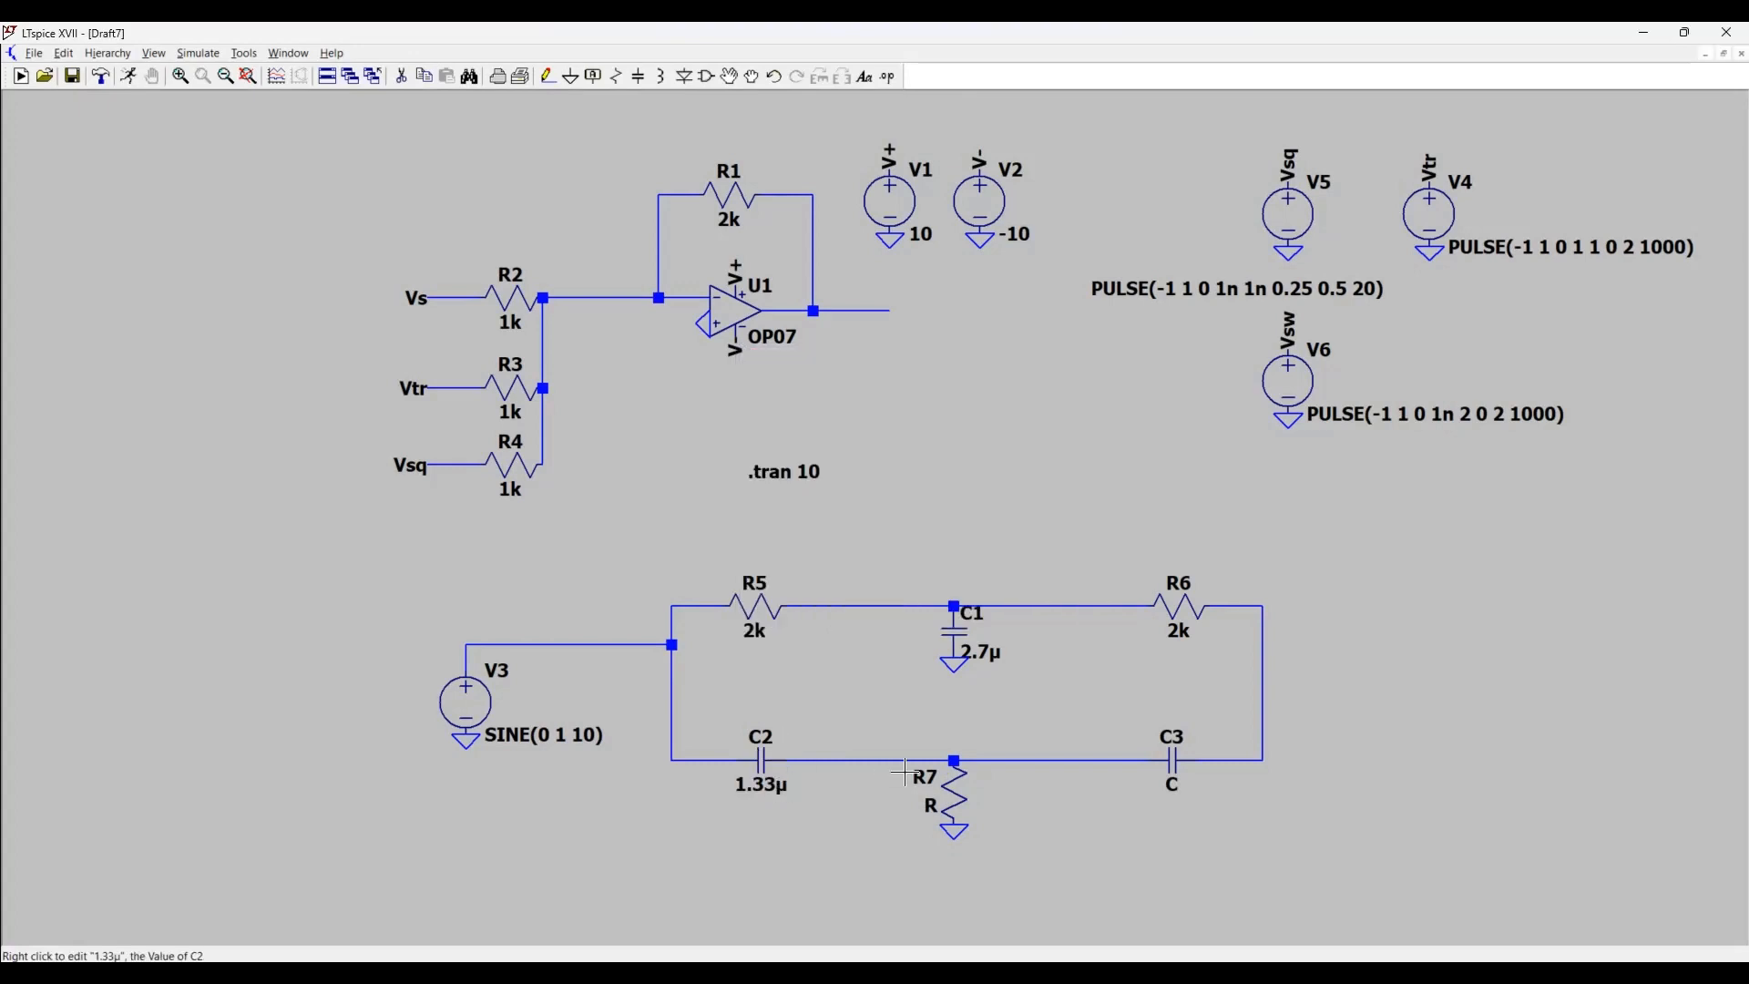
- Set resistor R7 to 1k and capacitor C3 to 1.33u
right_click(972, 794)
text(1k)
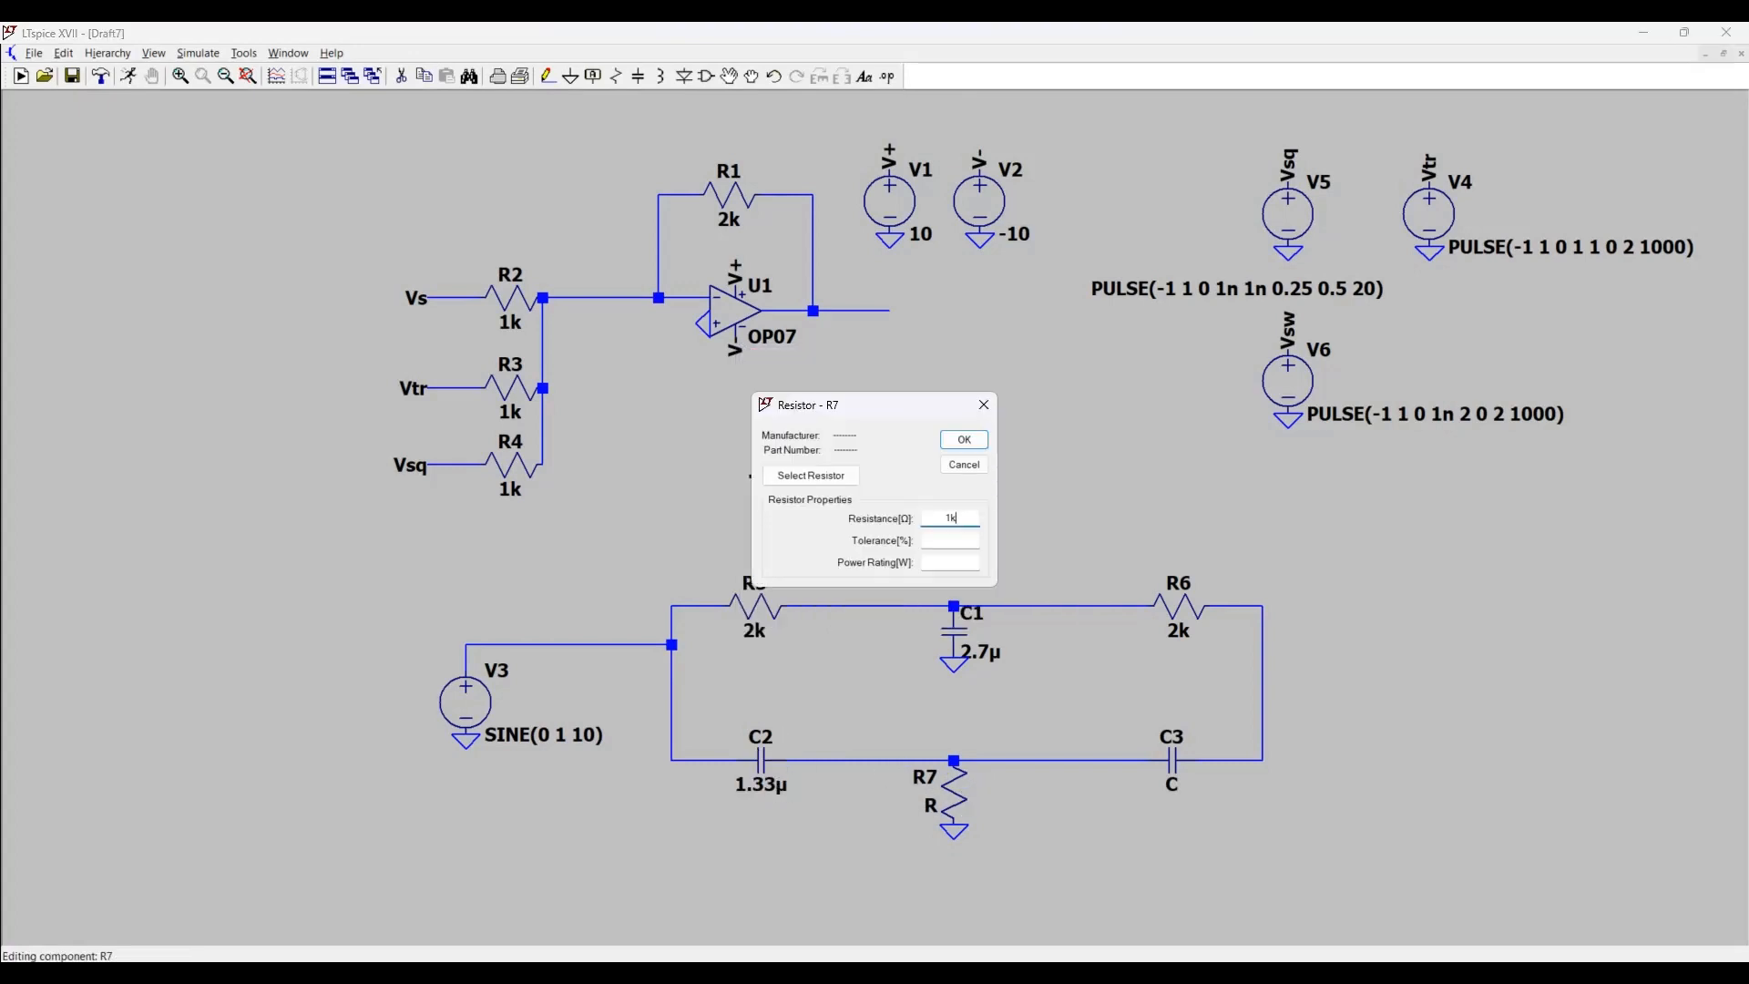
key(Return)
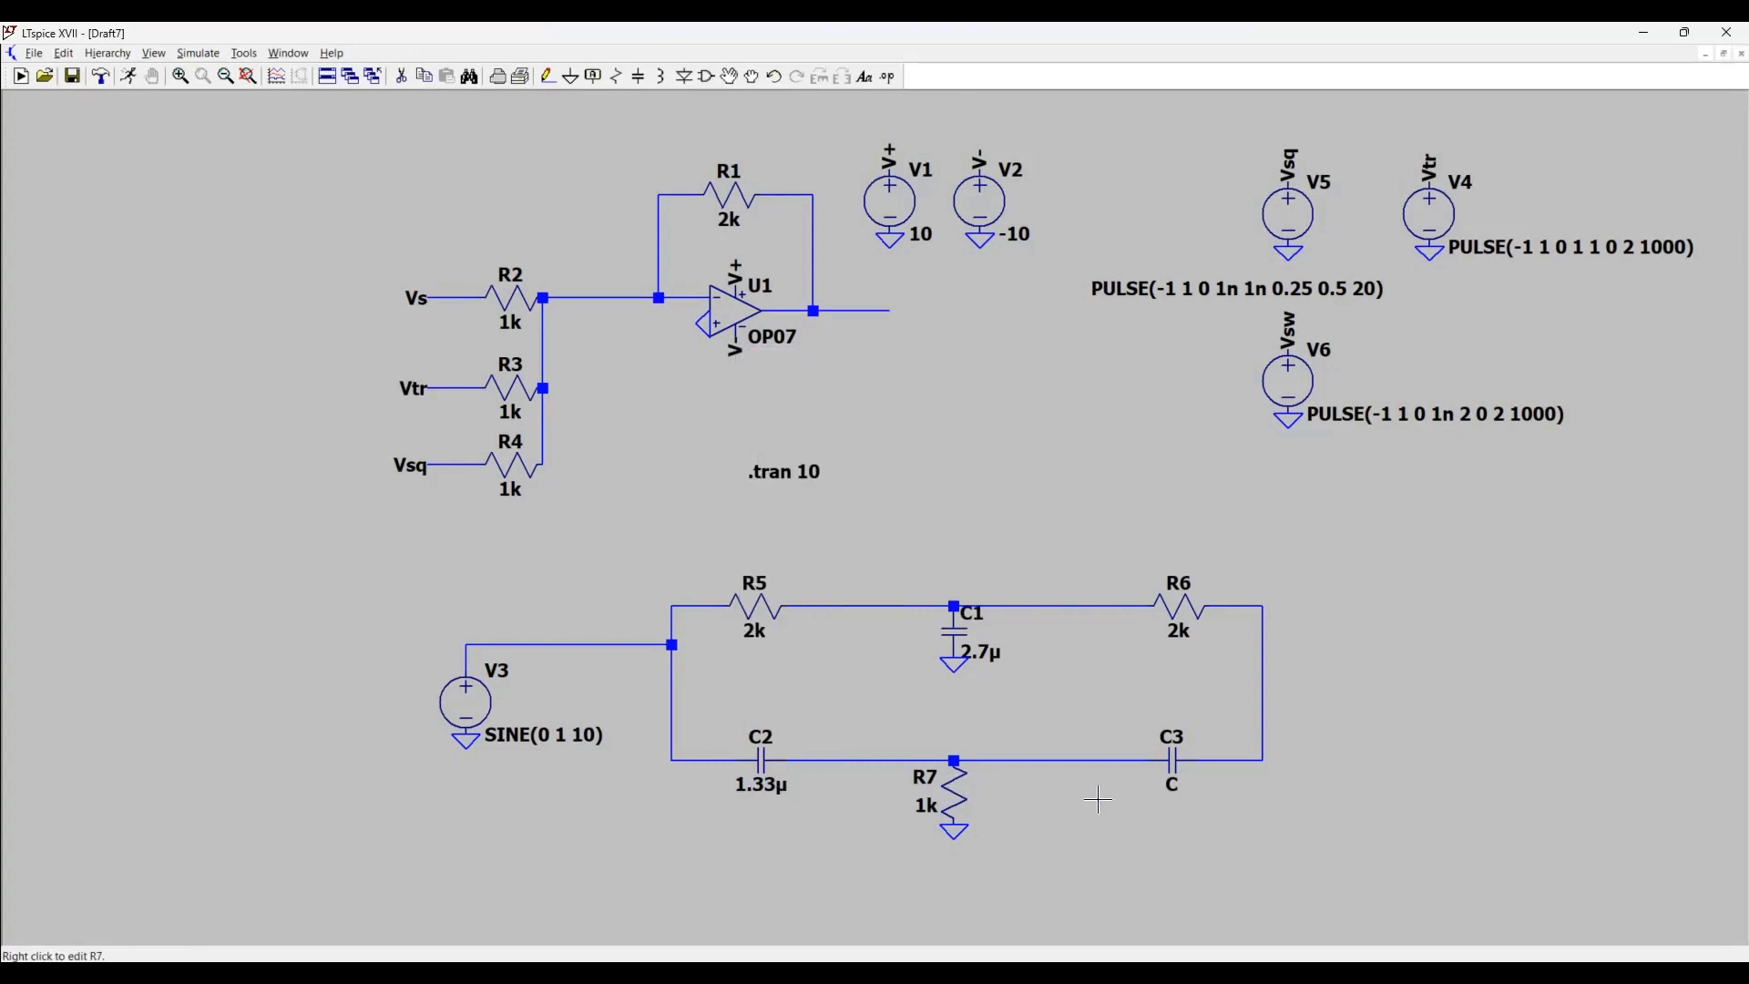
right_click(1181, 766)
text(1.33u)
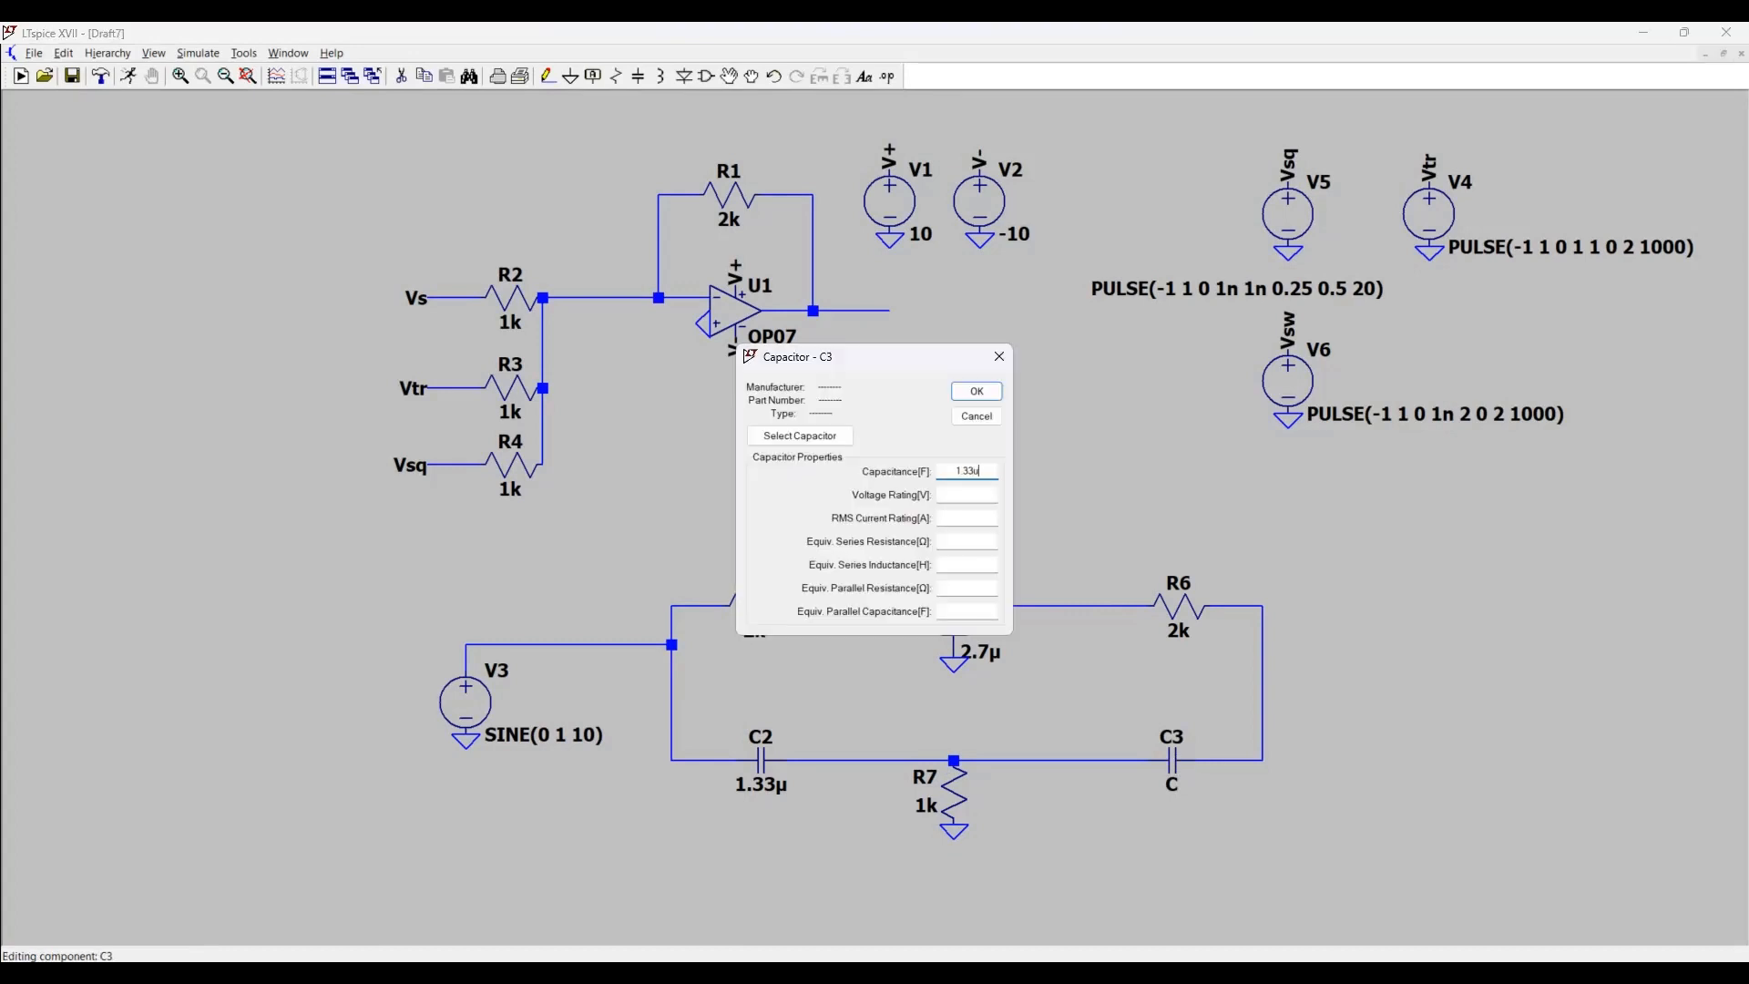
key(Return)
- Copy the OP07 op-amp from the summing amplifier and place the duplicate beside the twin-T network's output
drag(1103, 521, 926, 507)
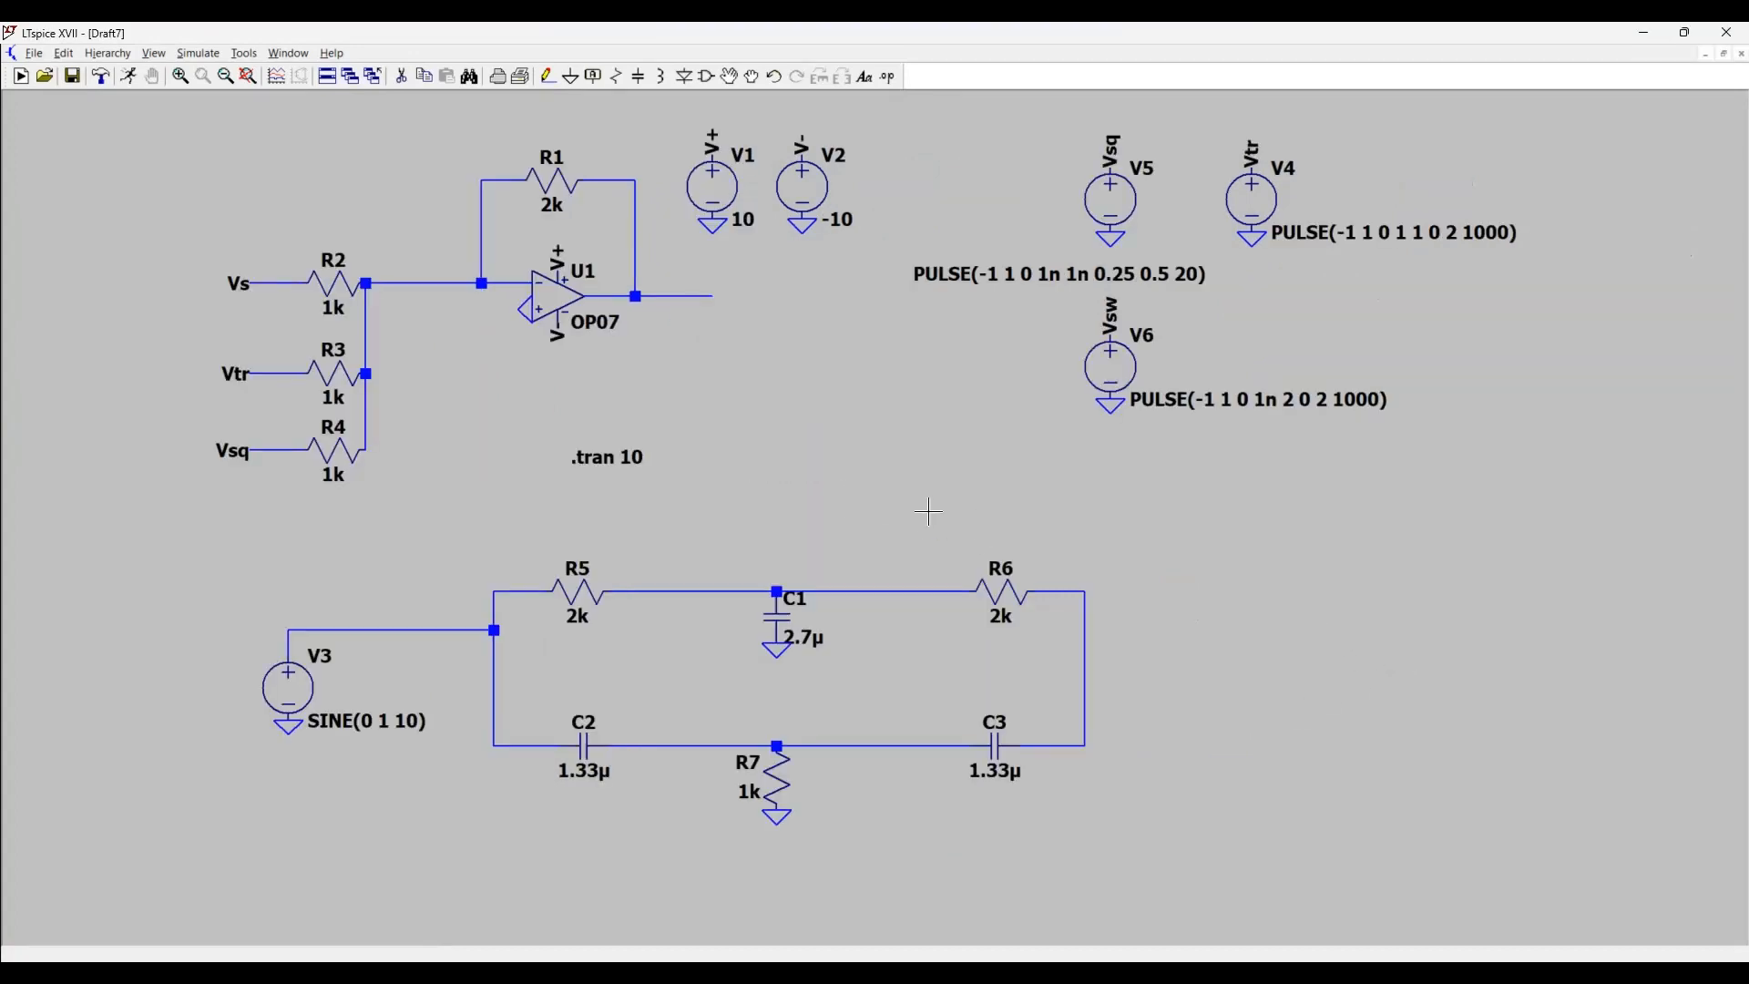
click(553, 315)
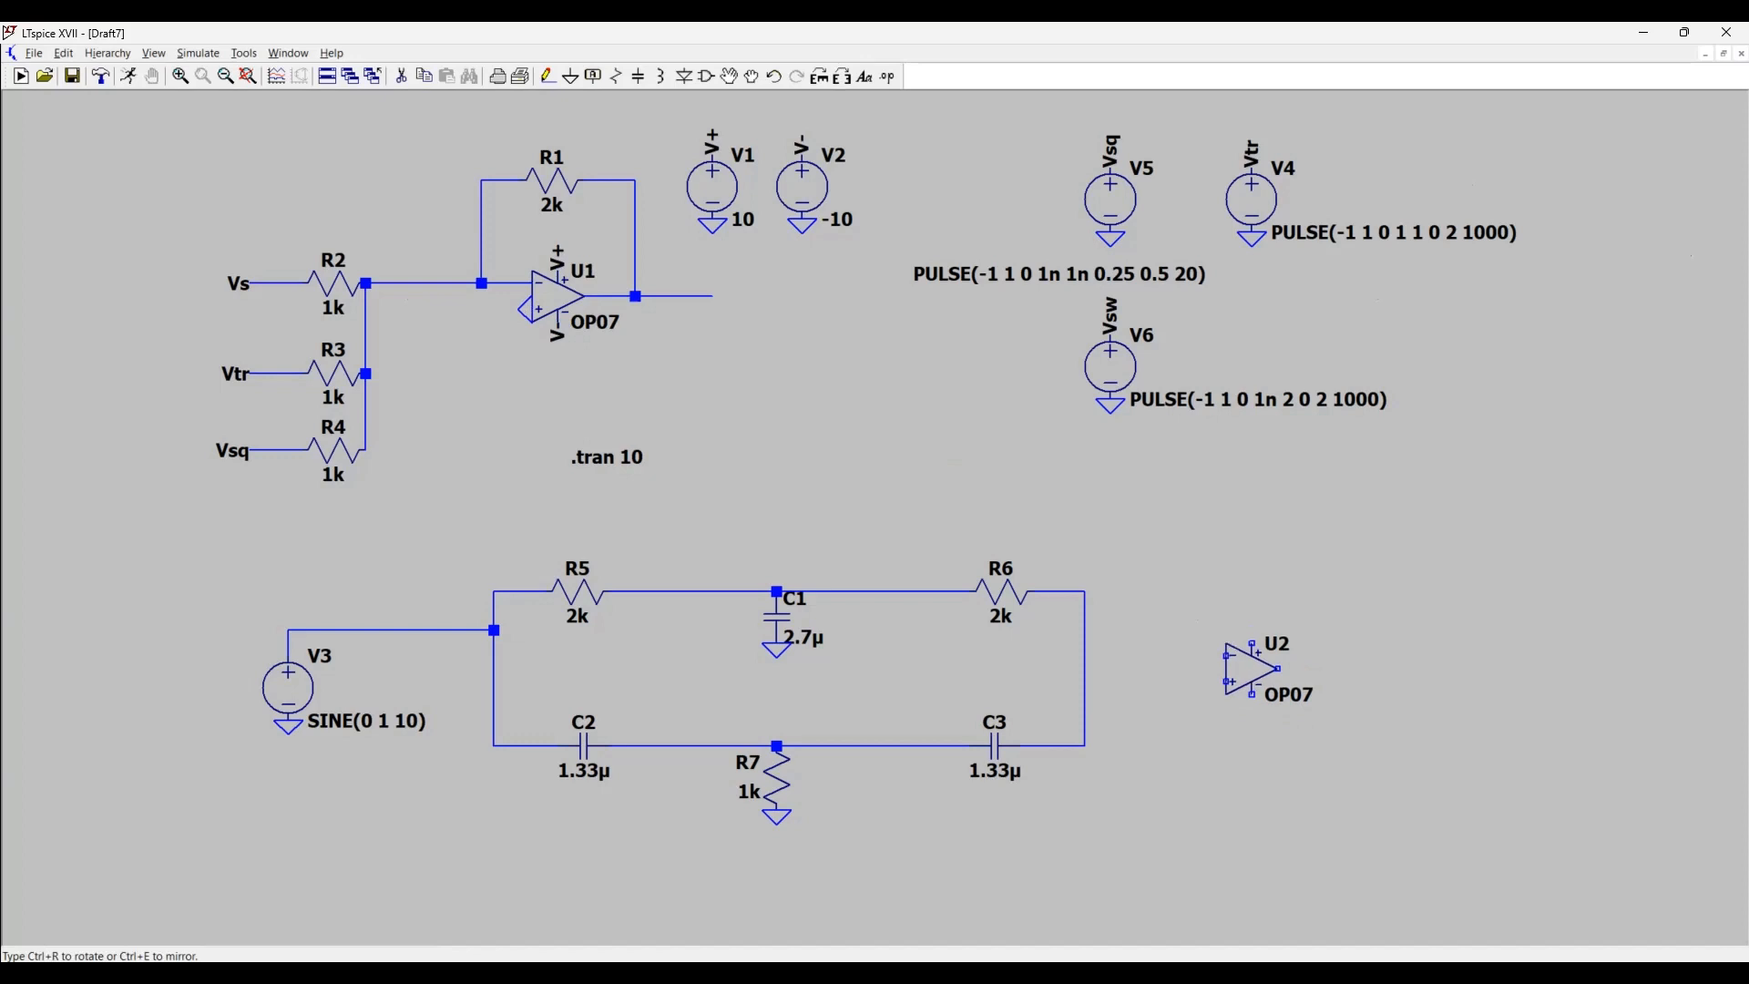
click(1227, 670)
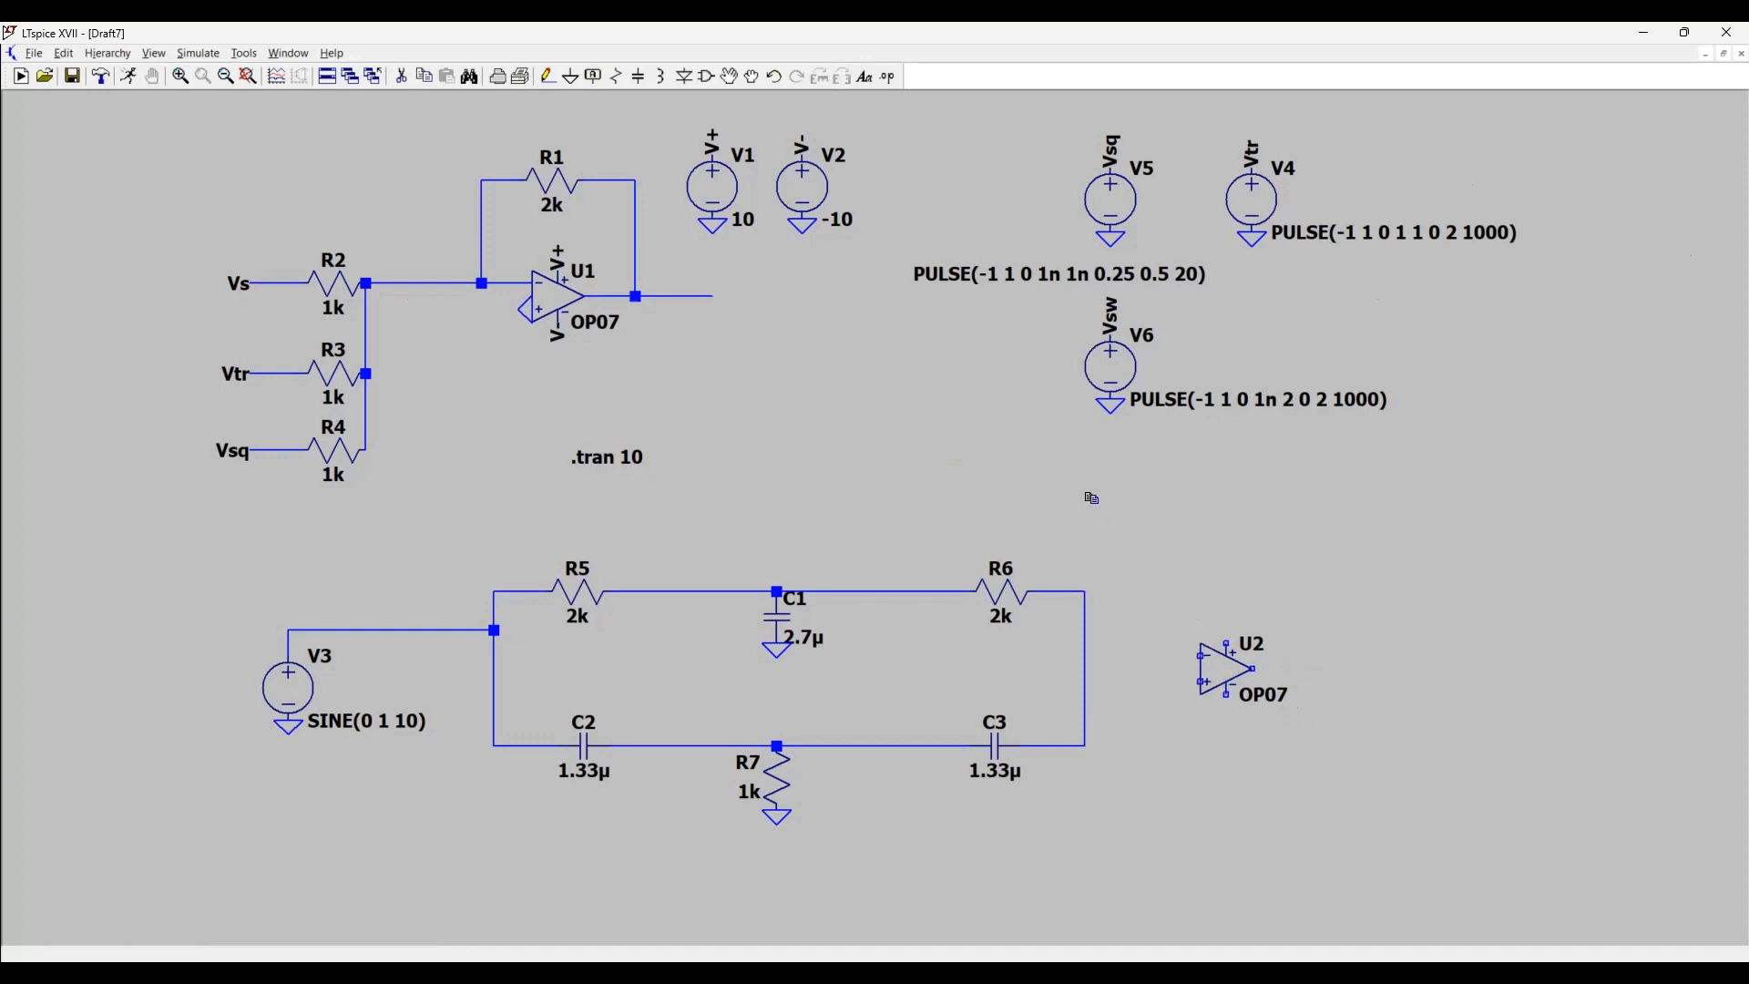
- Wire the non-inverting input of op-amp U2 to the node joining R6 and C3
click(548, 76)
click(1201, 682)
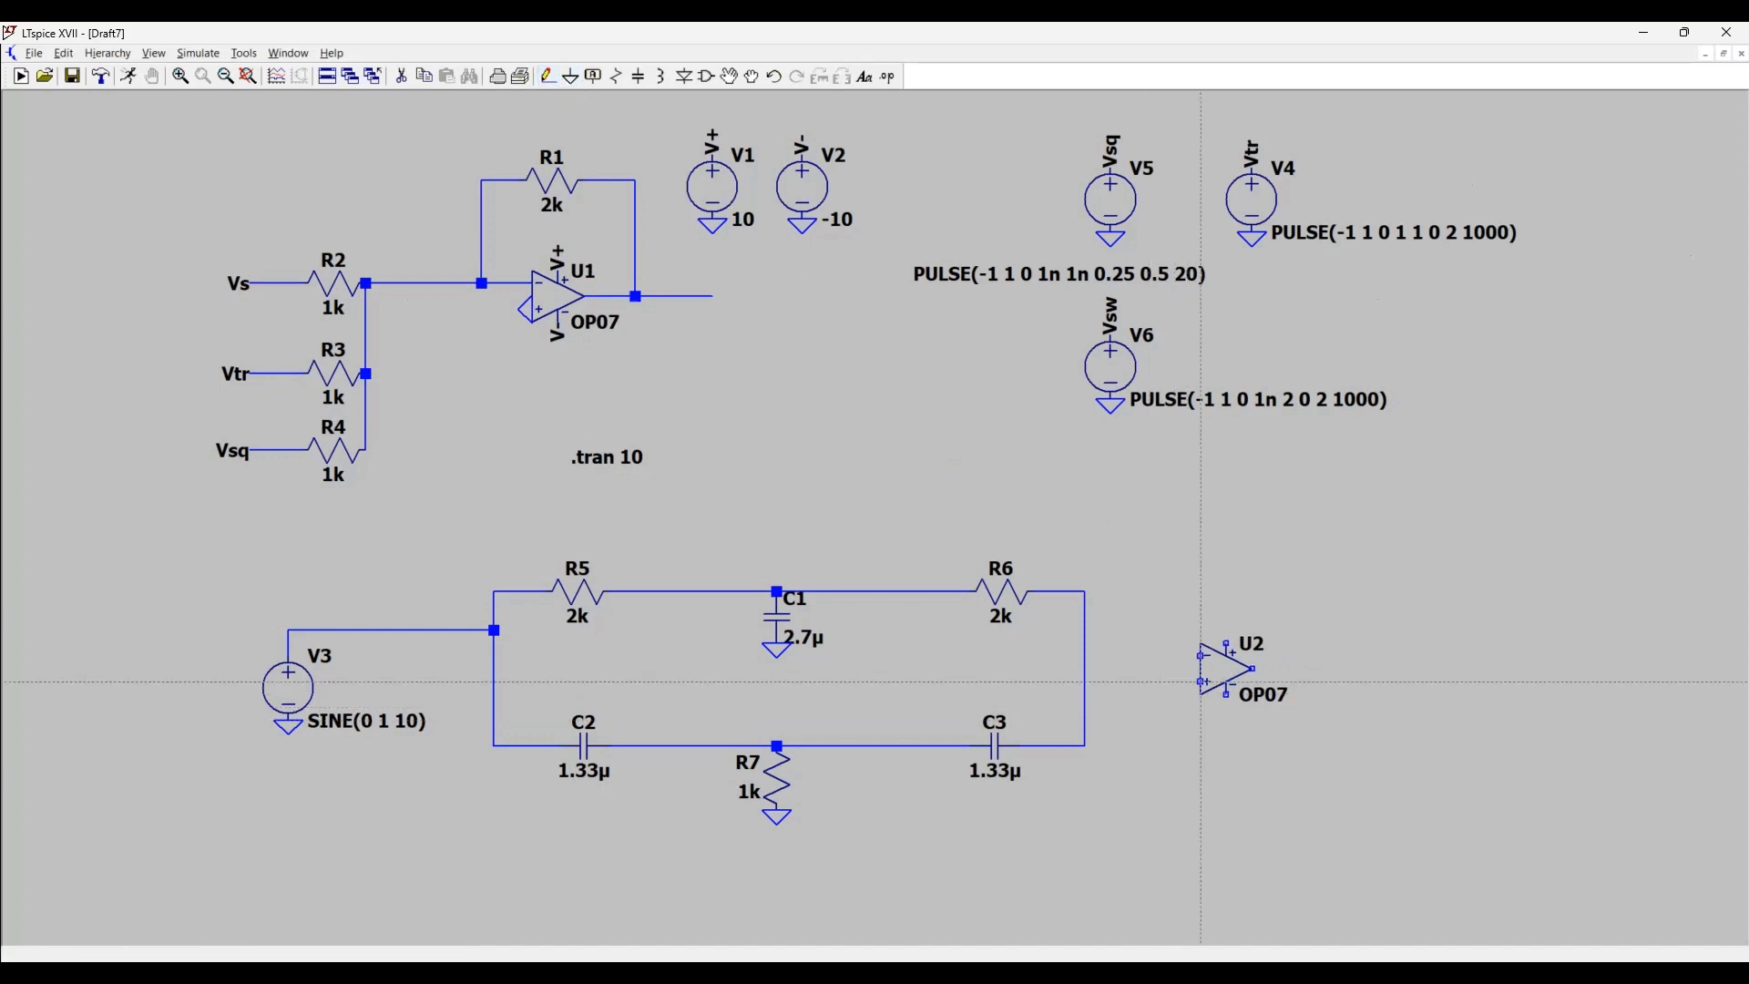
click(1085, 682)
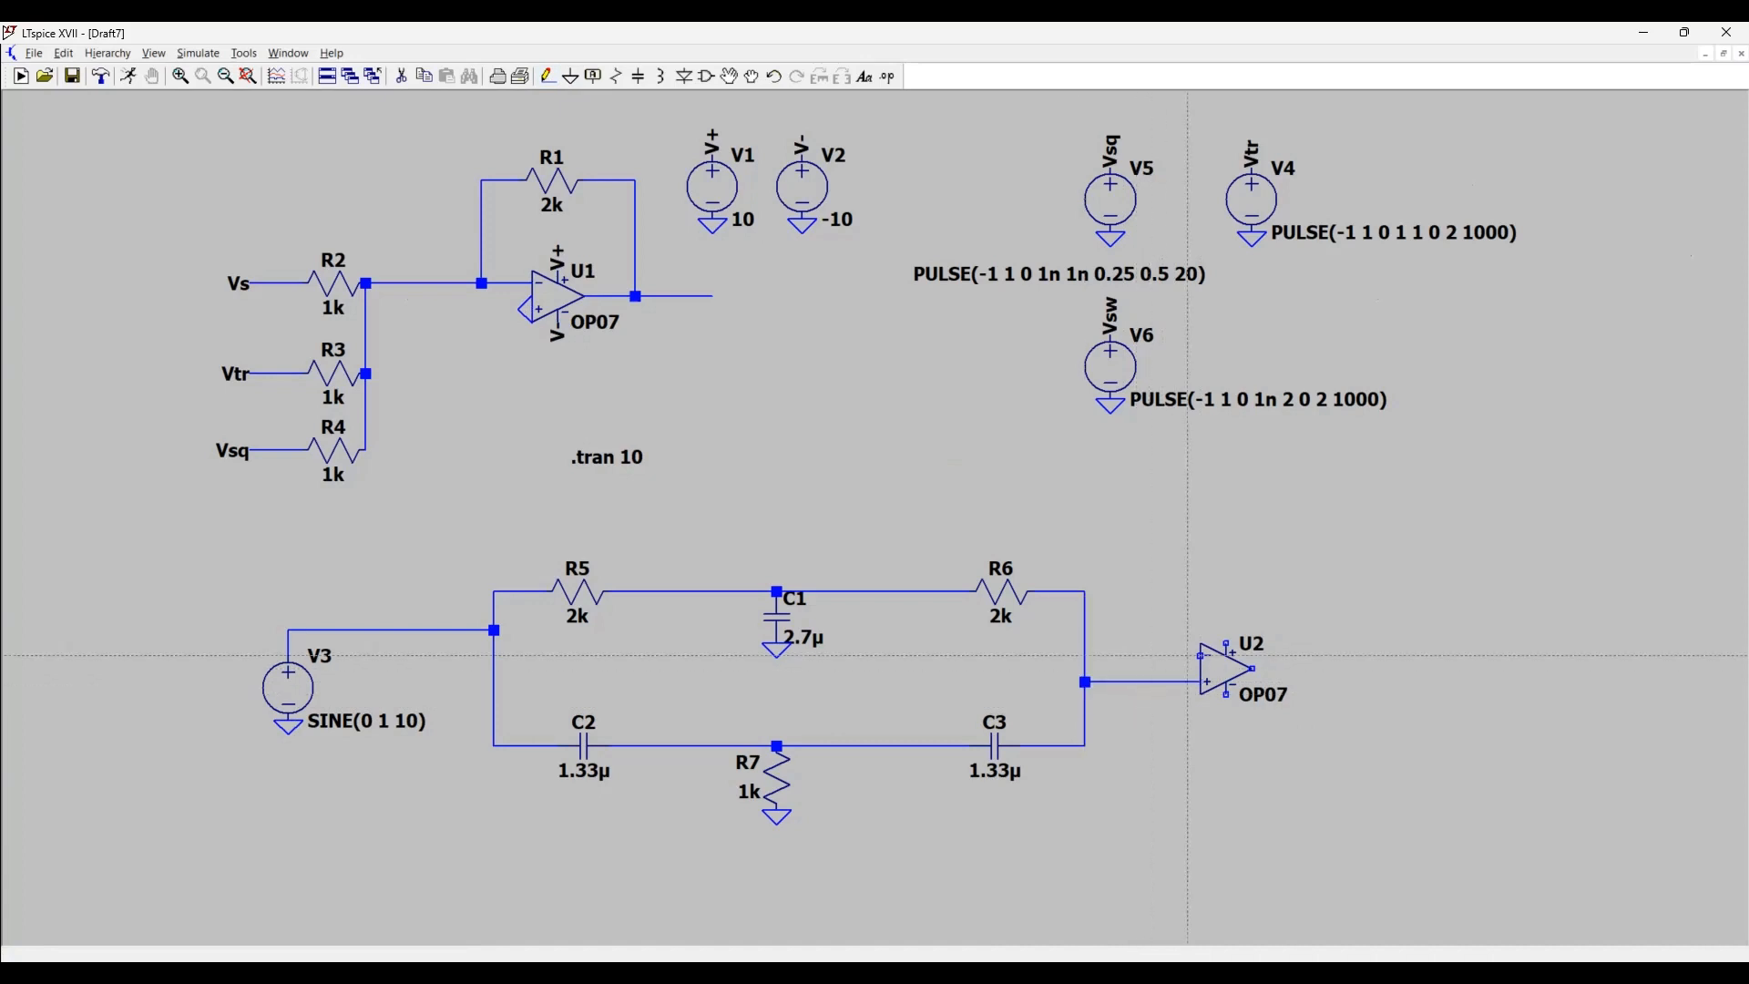
- Wire a feedback loop from U2's inverting input over the op-amp to its output, forming a voltage follower
click(1201, 654)
click(1136, 591)
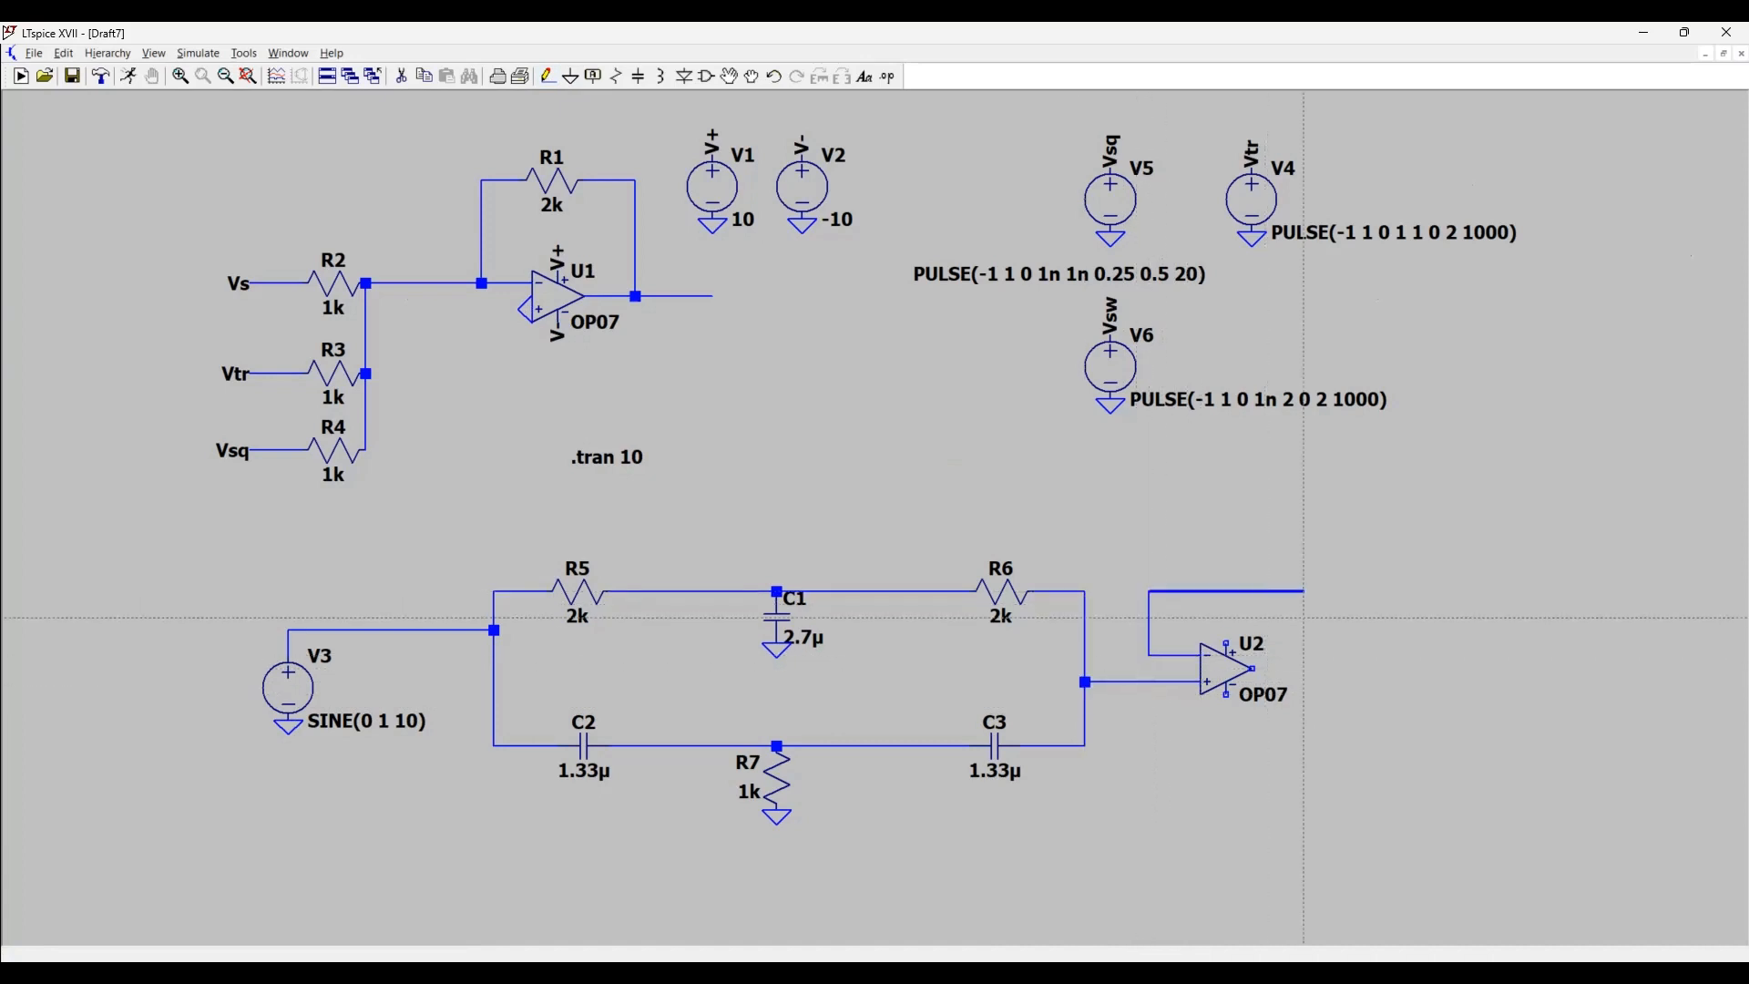
click(1303, 617)
click(1315, 669)
click(1253, 669)
key(Escape)
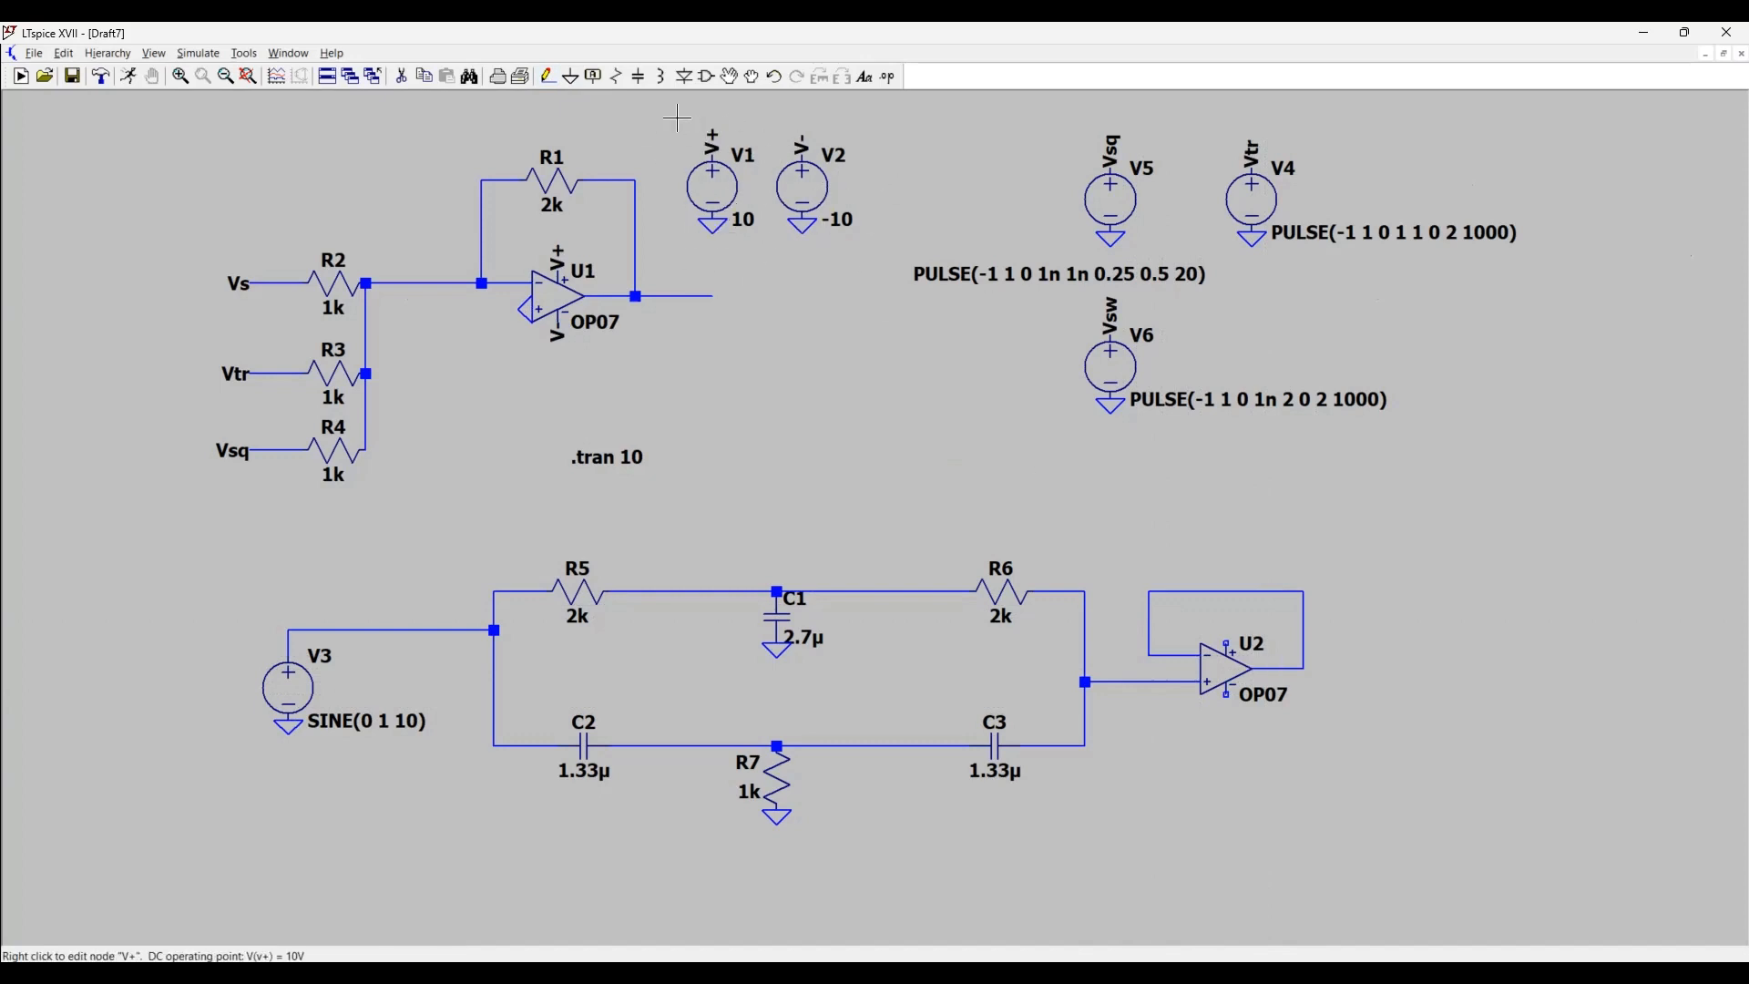
- Copy the V+ and V- labels from the supply sources onto op-amp U2's positive and negative supply pins
click(716, 143)
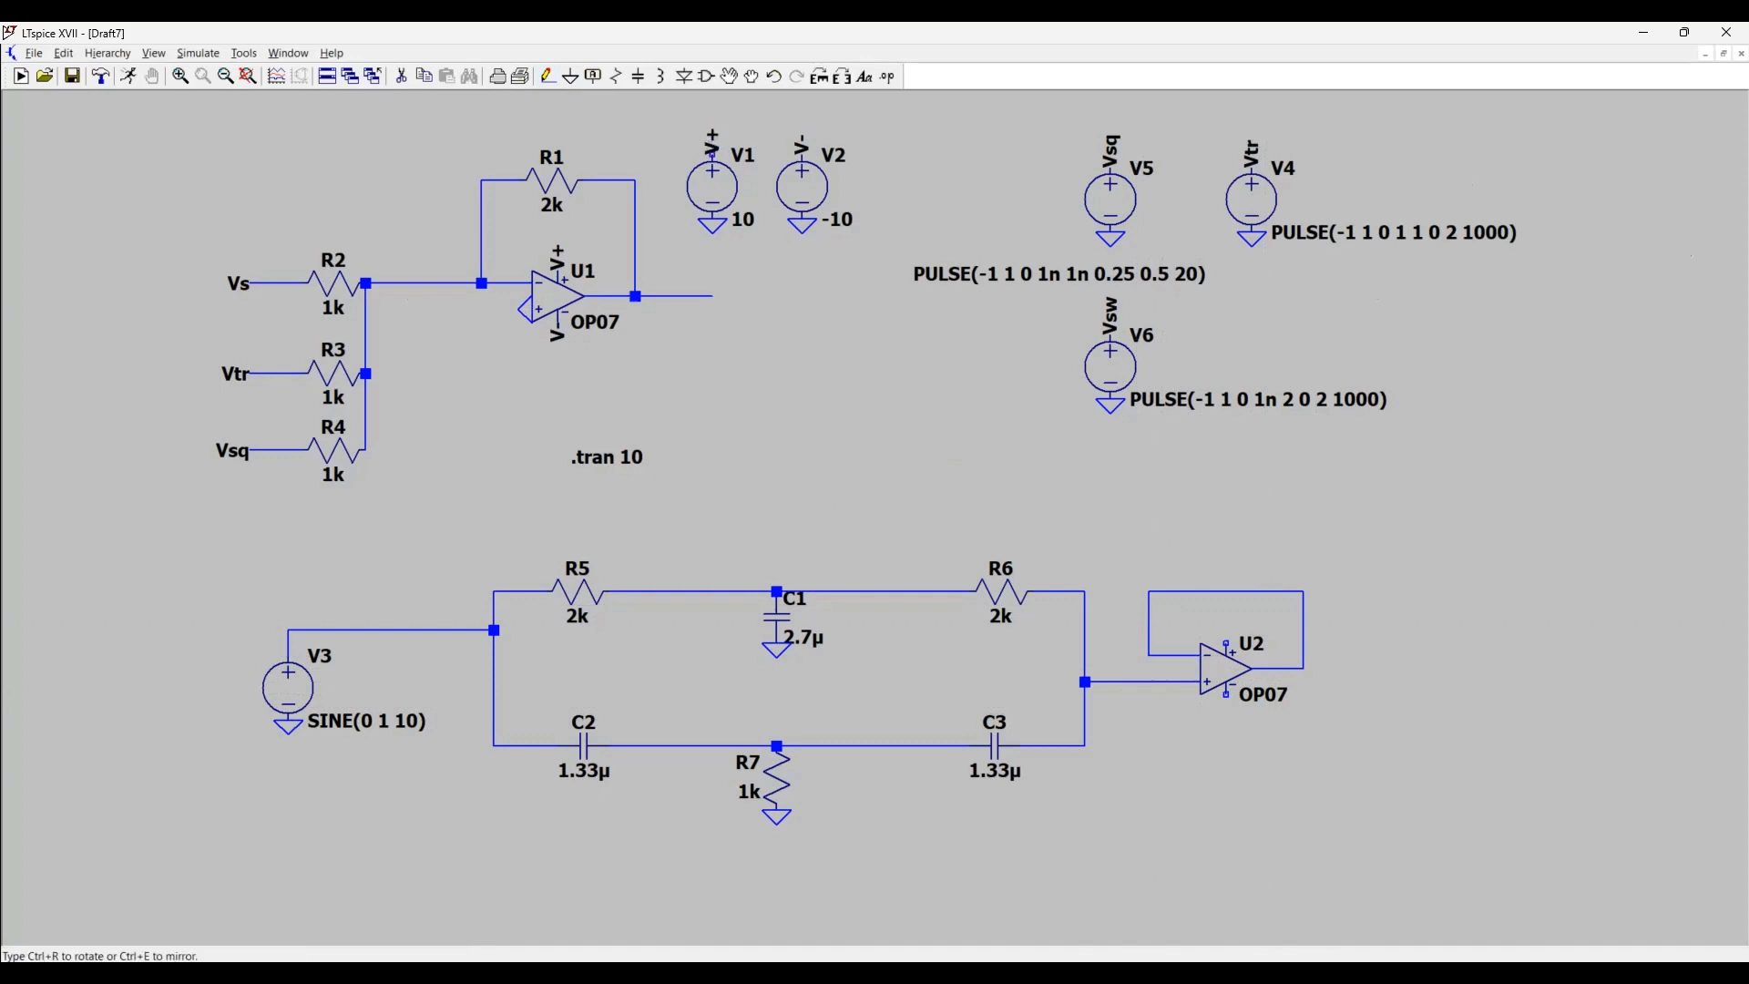
click(1226, 629)
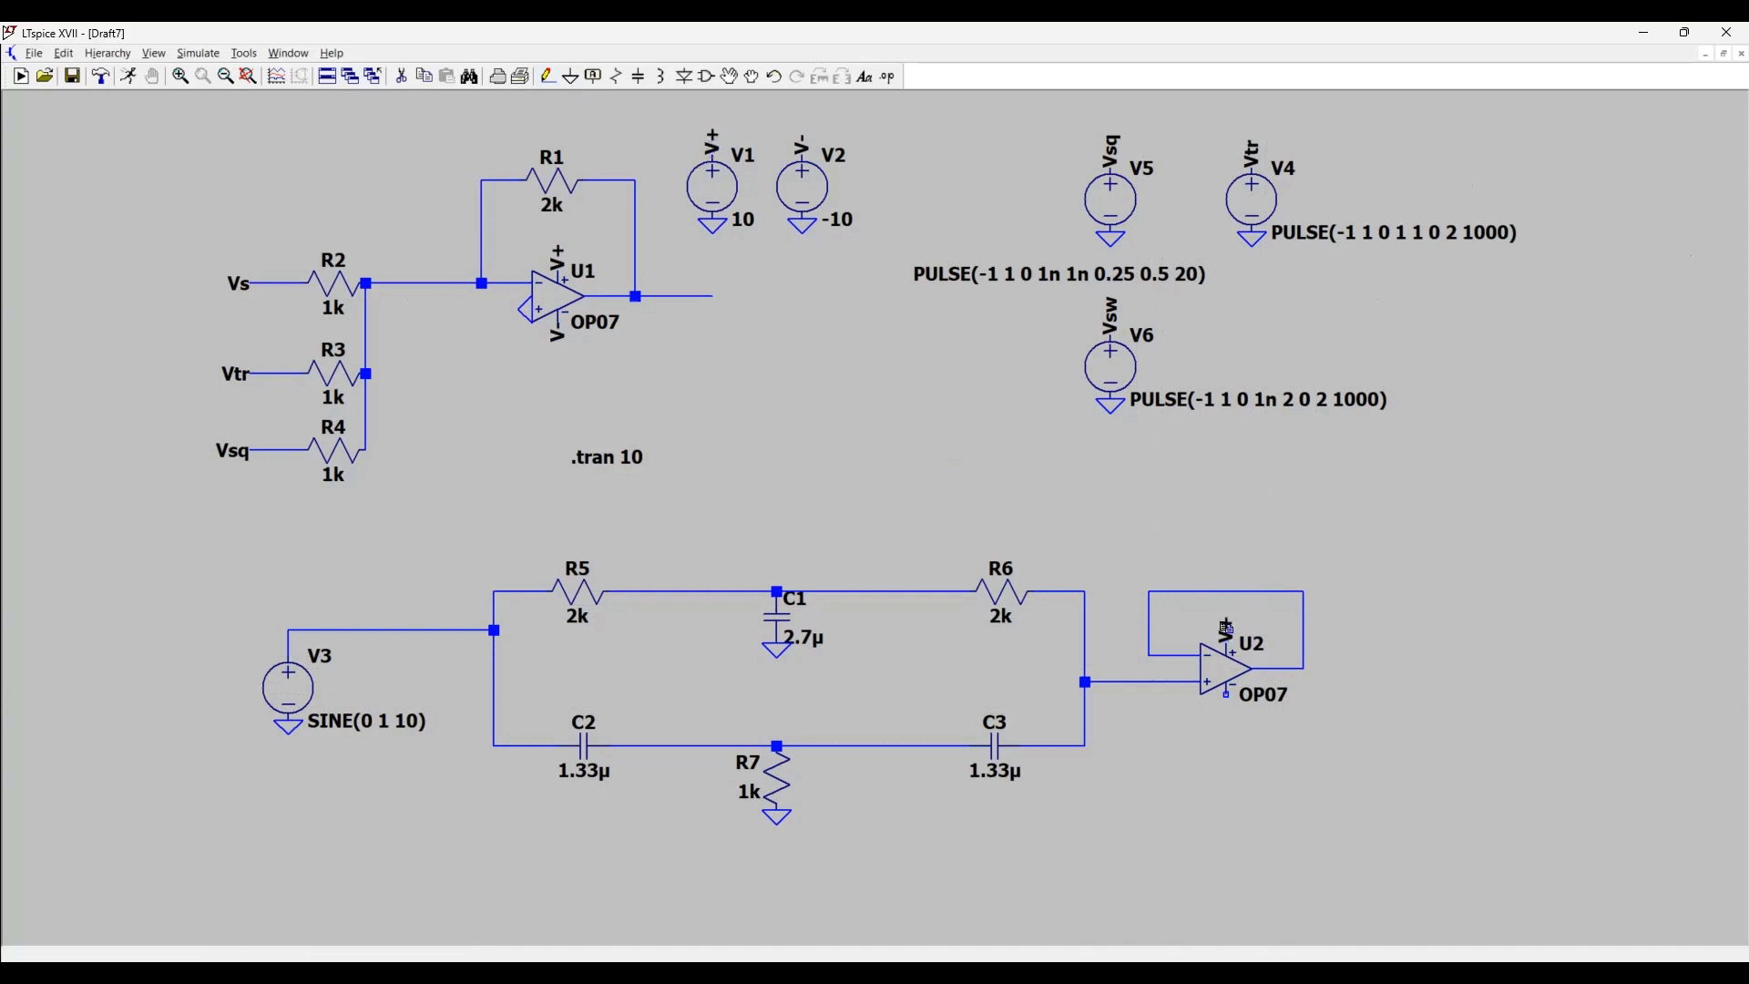
click(802, 144)
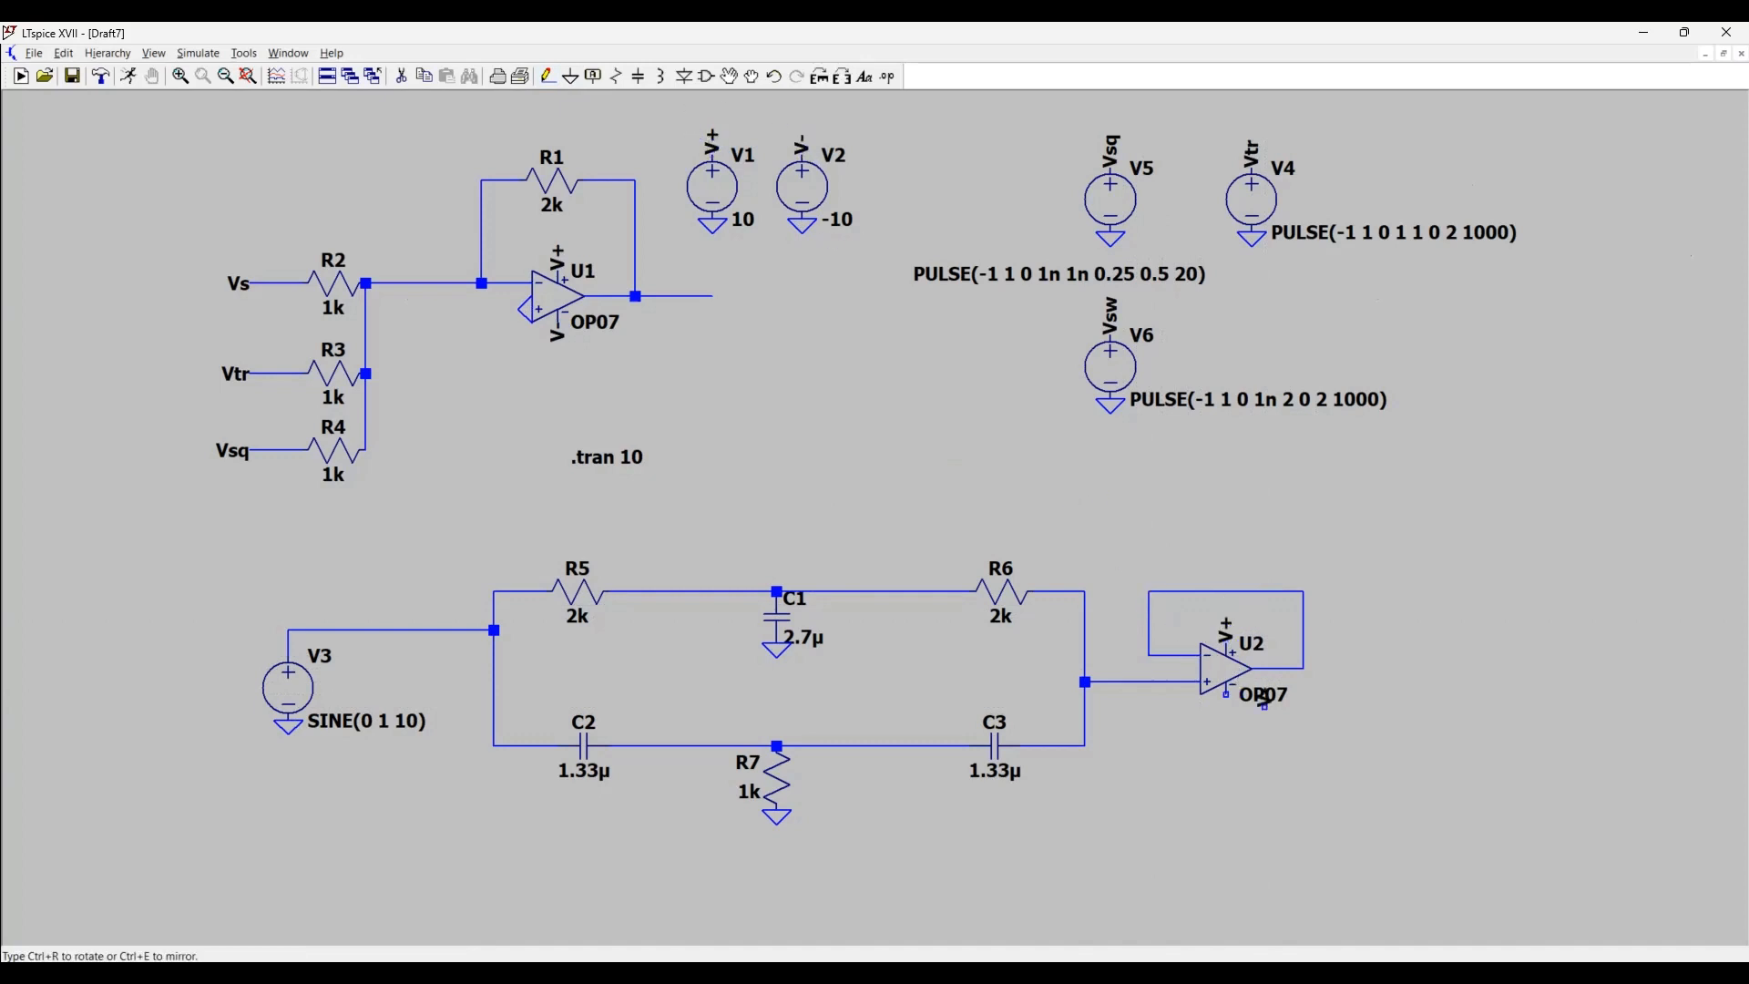
click(1226, 700)
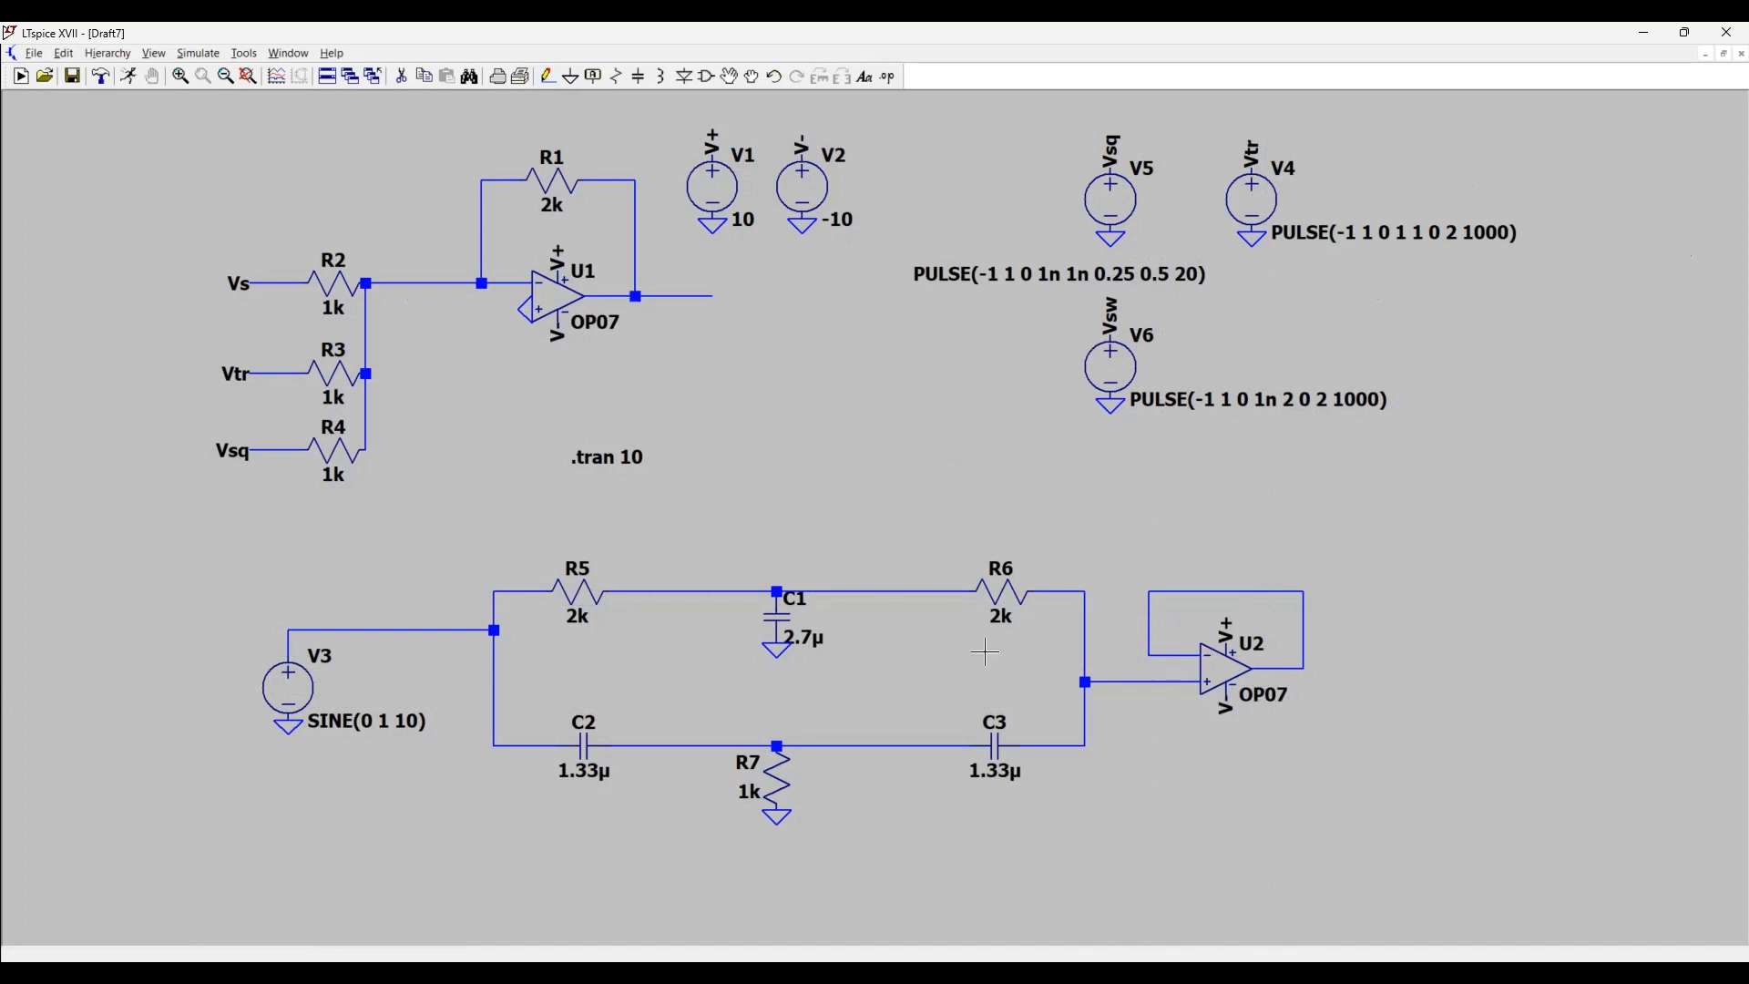
- Extend a wire outward from U2's output and attach a copy of the Vs label to its end
click(548, 77)
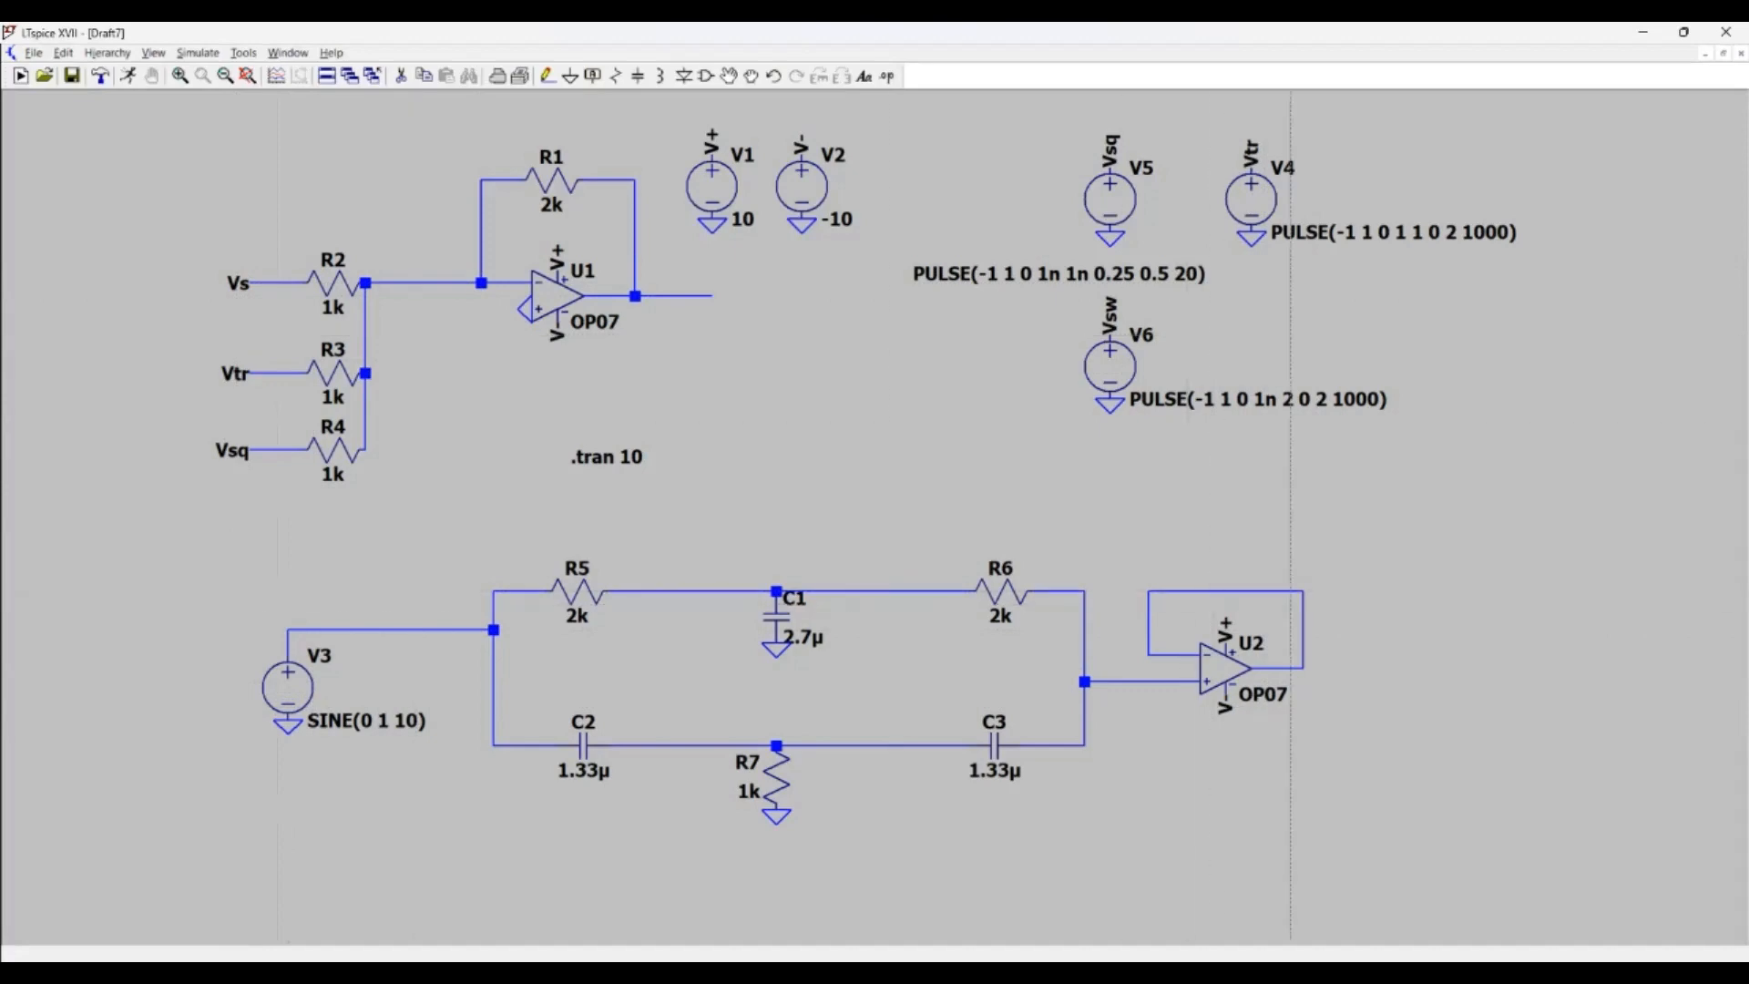
click(1304, 667)
click(1367, 668)
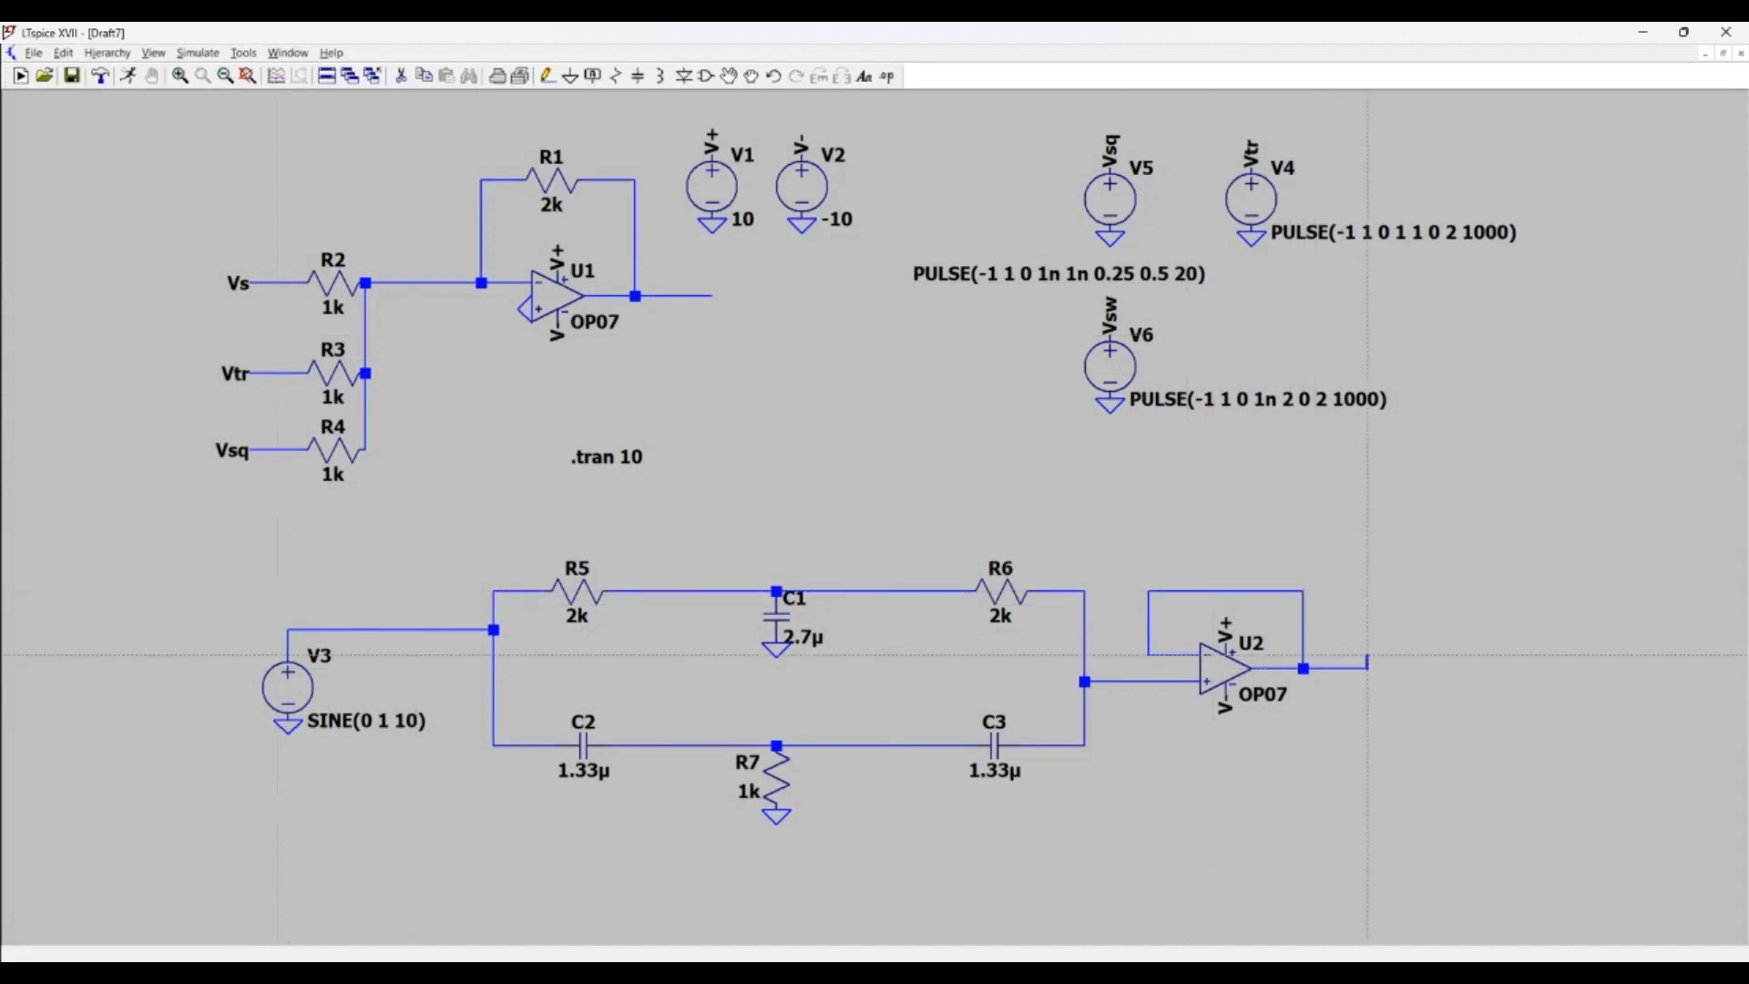
key(Escape)
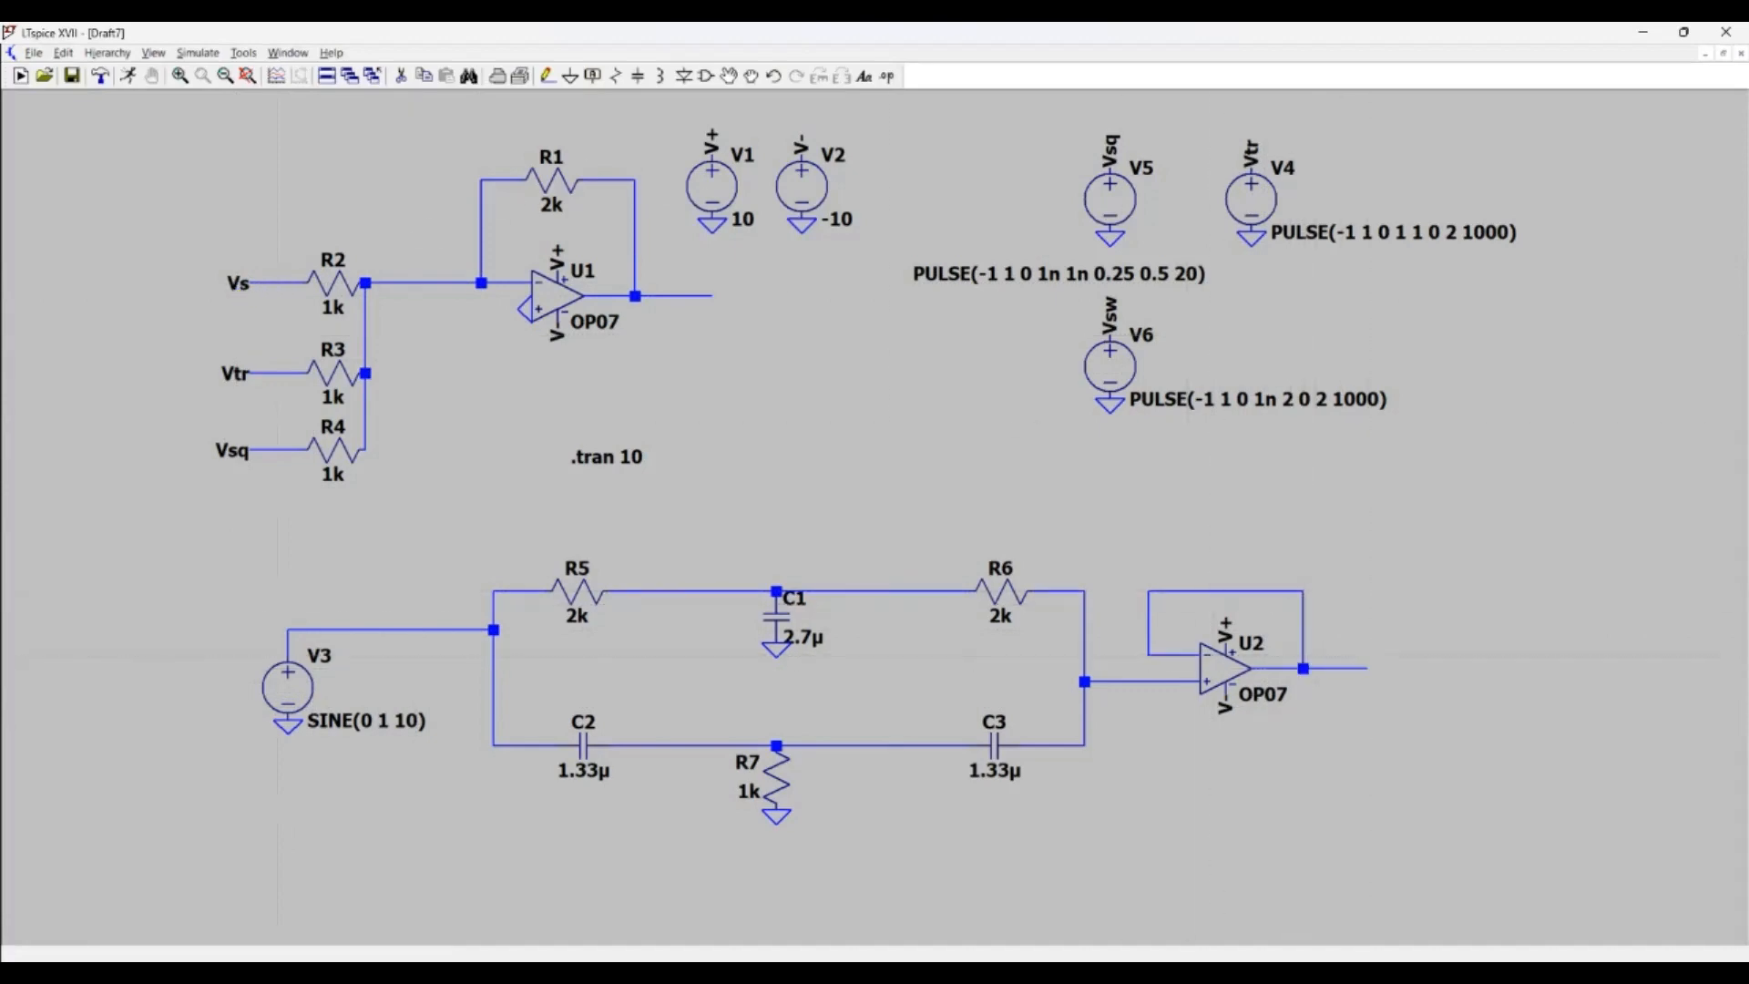
click(237, 284)
click(1367, 667)
key(Escape)
- Add the comment ".ac -> frequency simulation" below the notch filter, under C2
drag(916, 656, 909, 546)
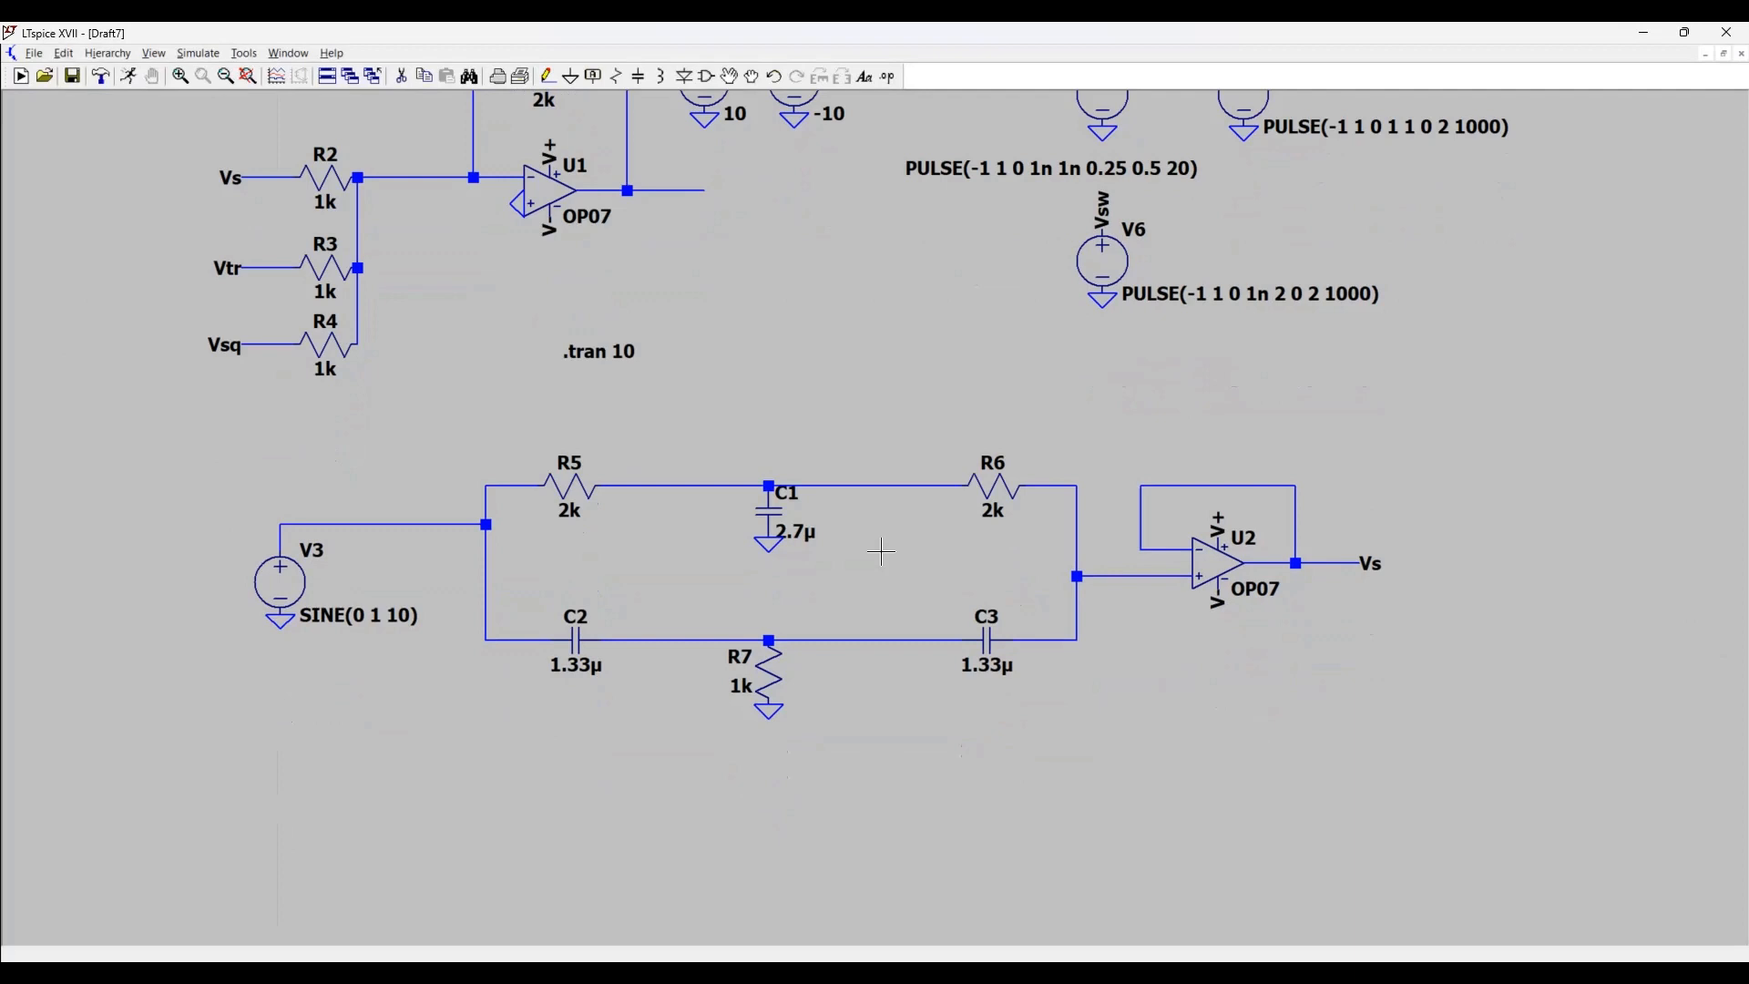
text(t.ac ->f)
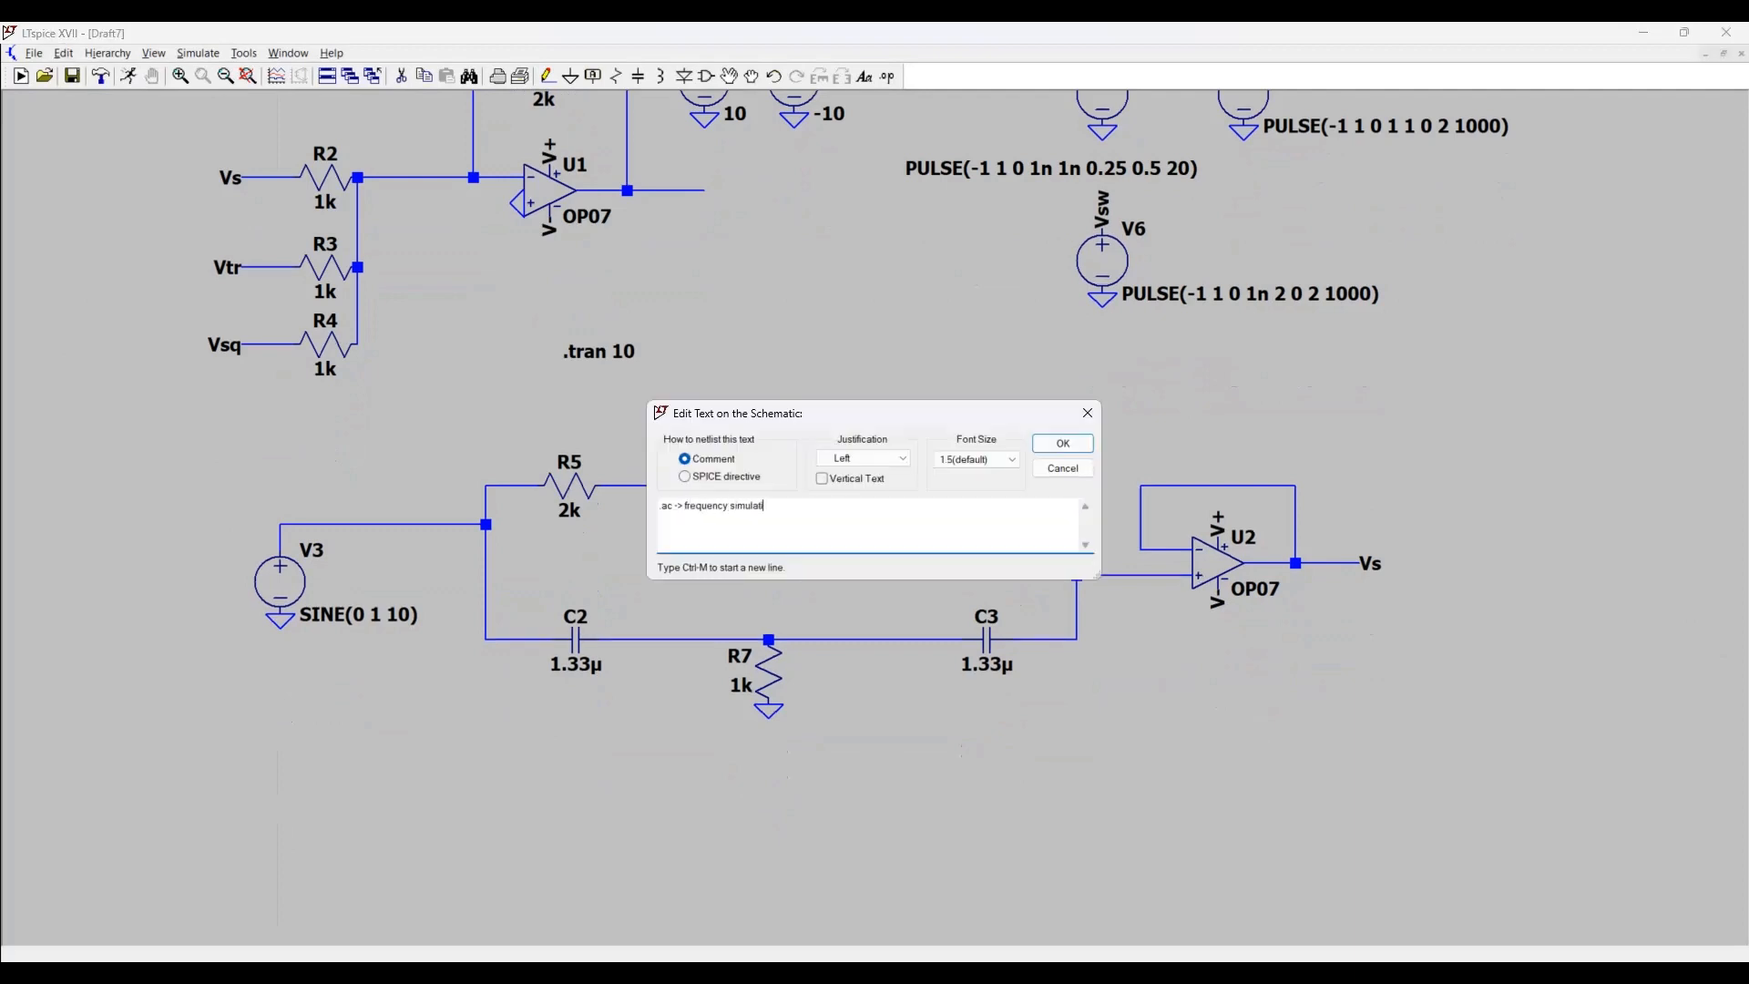
key(Return)
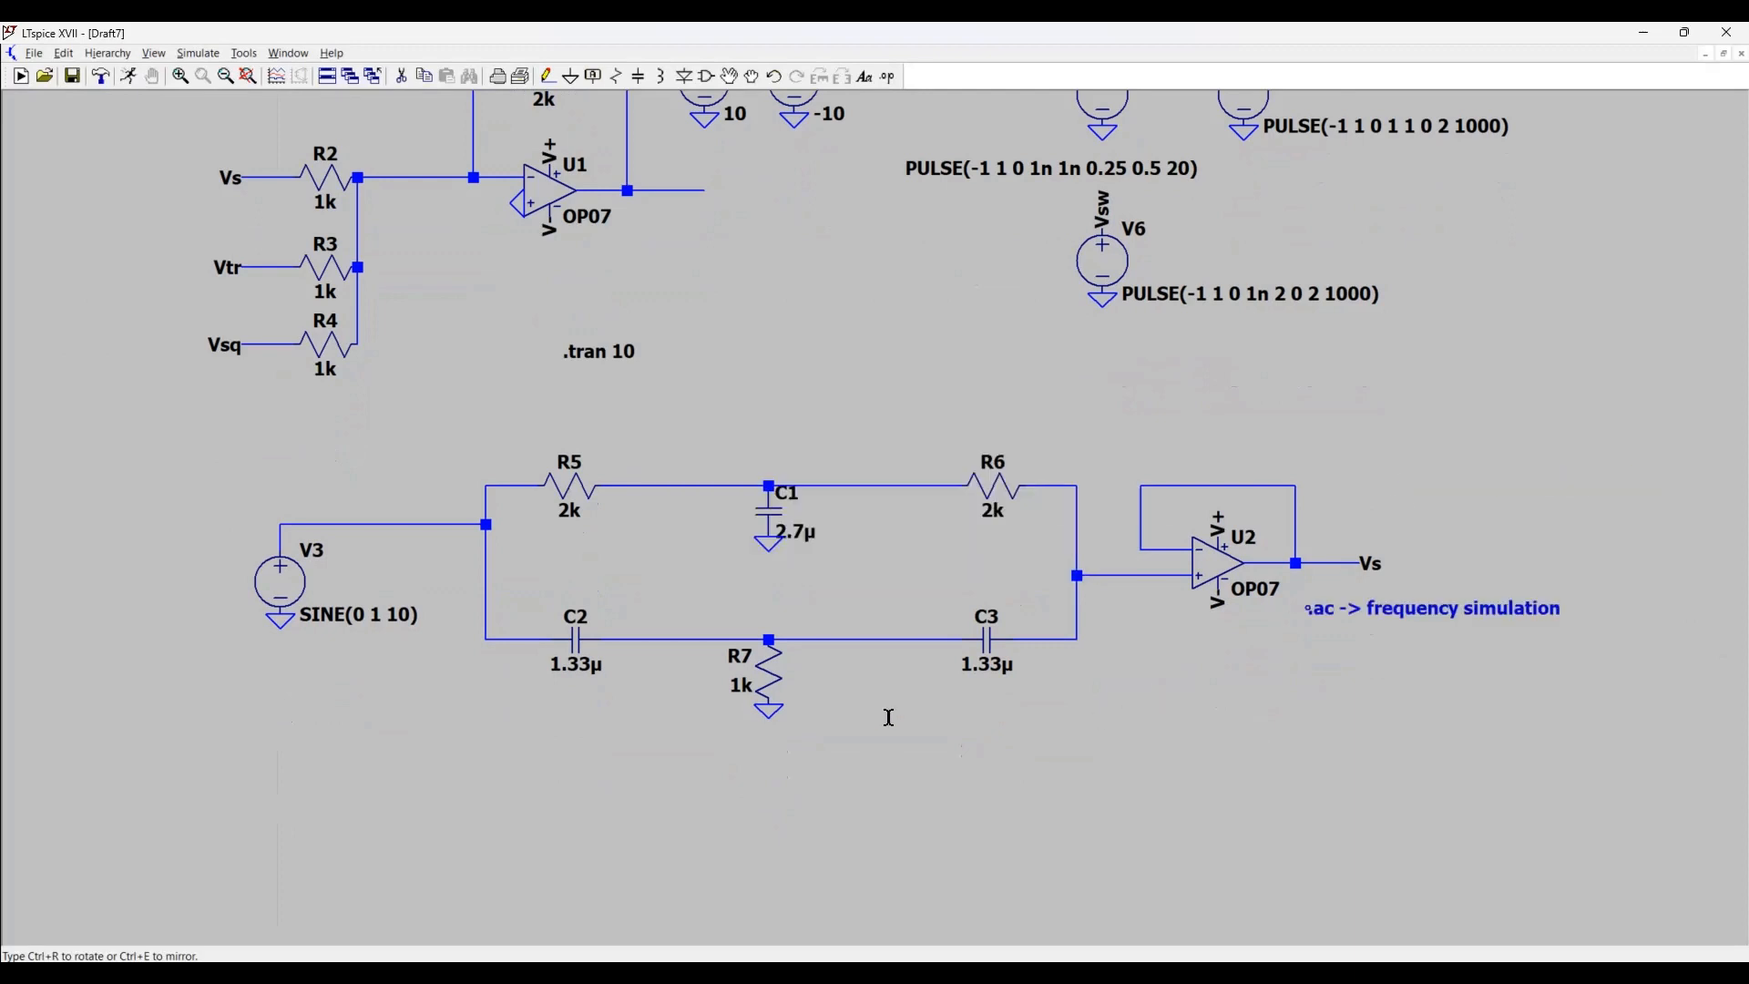
click(344, 750)
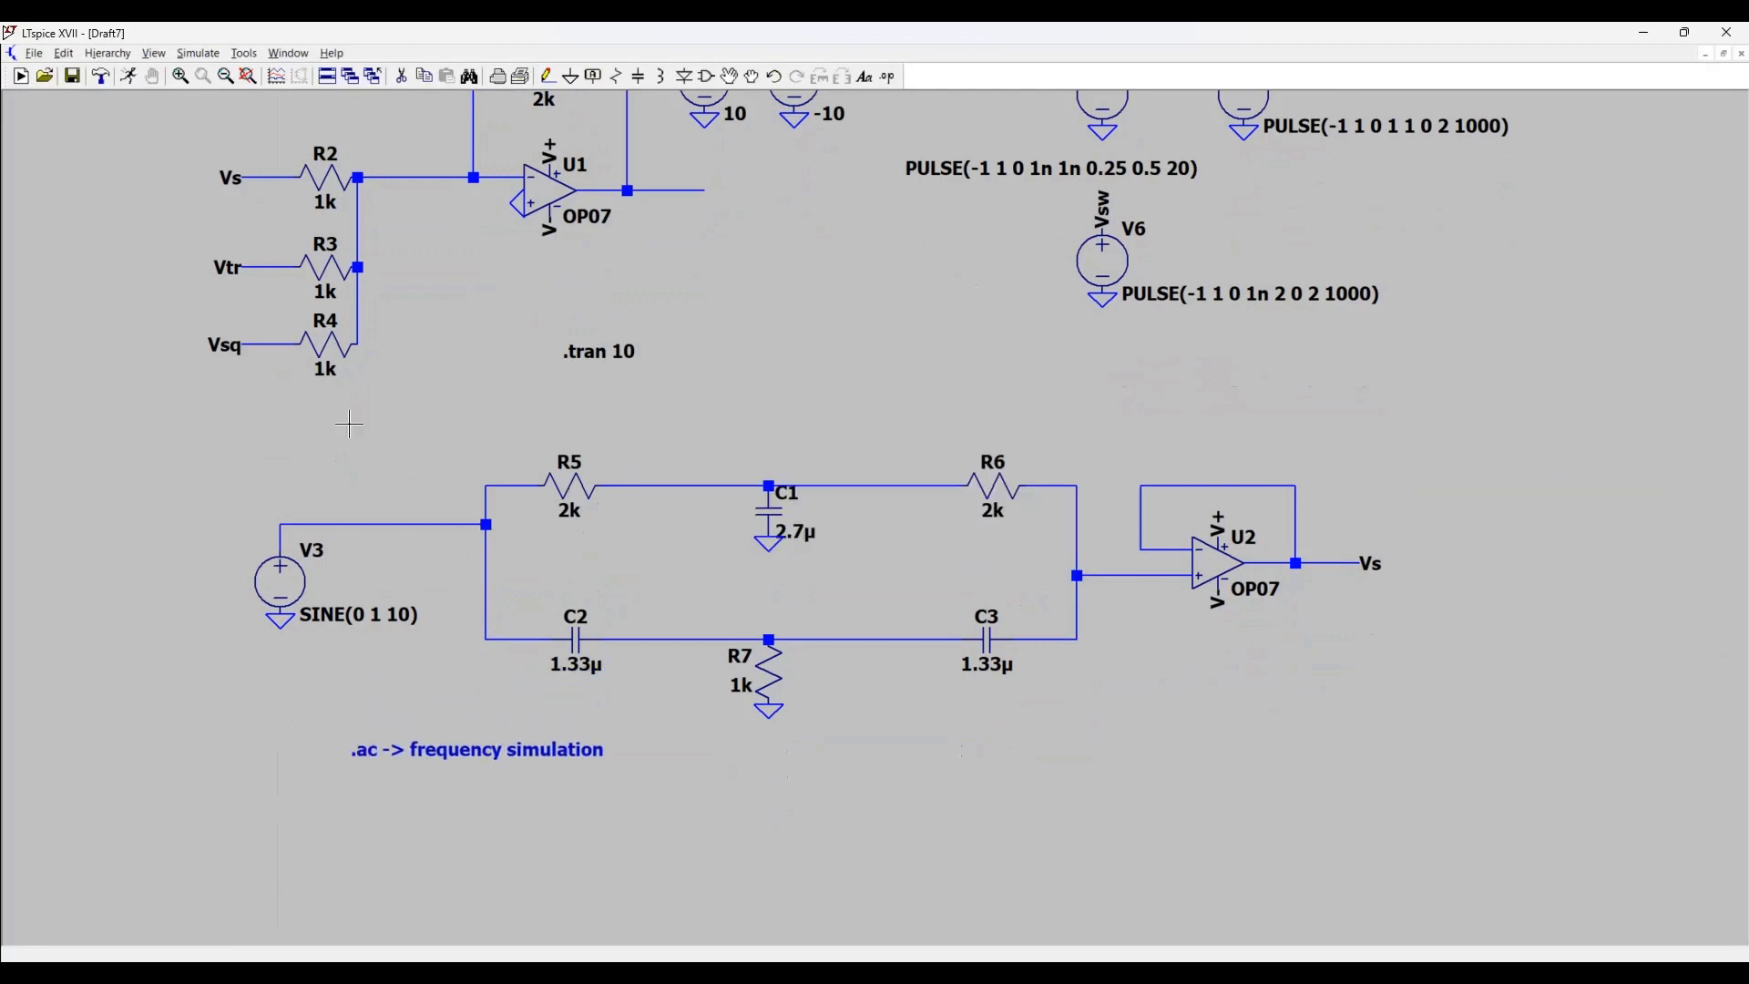
- Add a comment under the first note reading "Syntax:" and ".ac sweepType numPoints startFreq endFreq" on two lines
key(t)
text(Syntax: .ac sweepType numPoints startFreq endFreq)
key(Return)
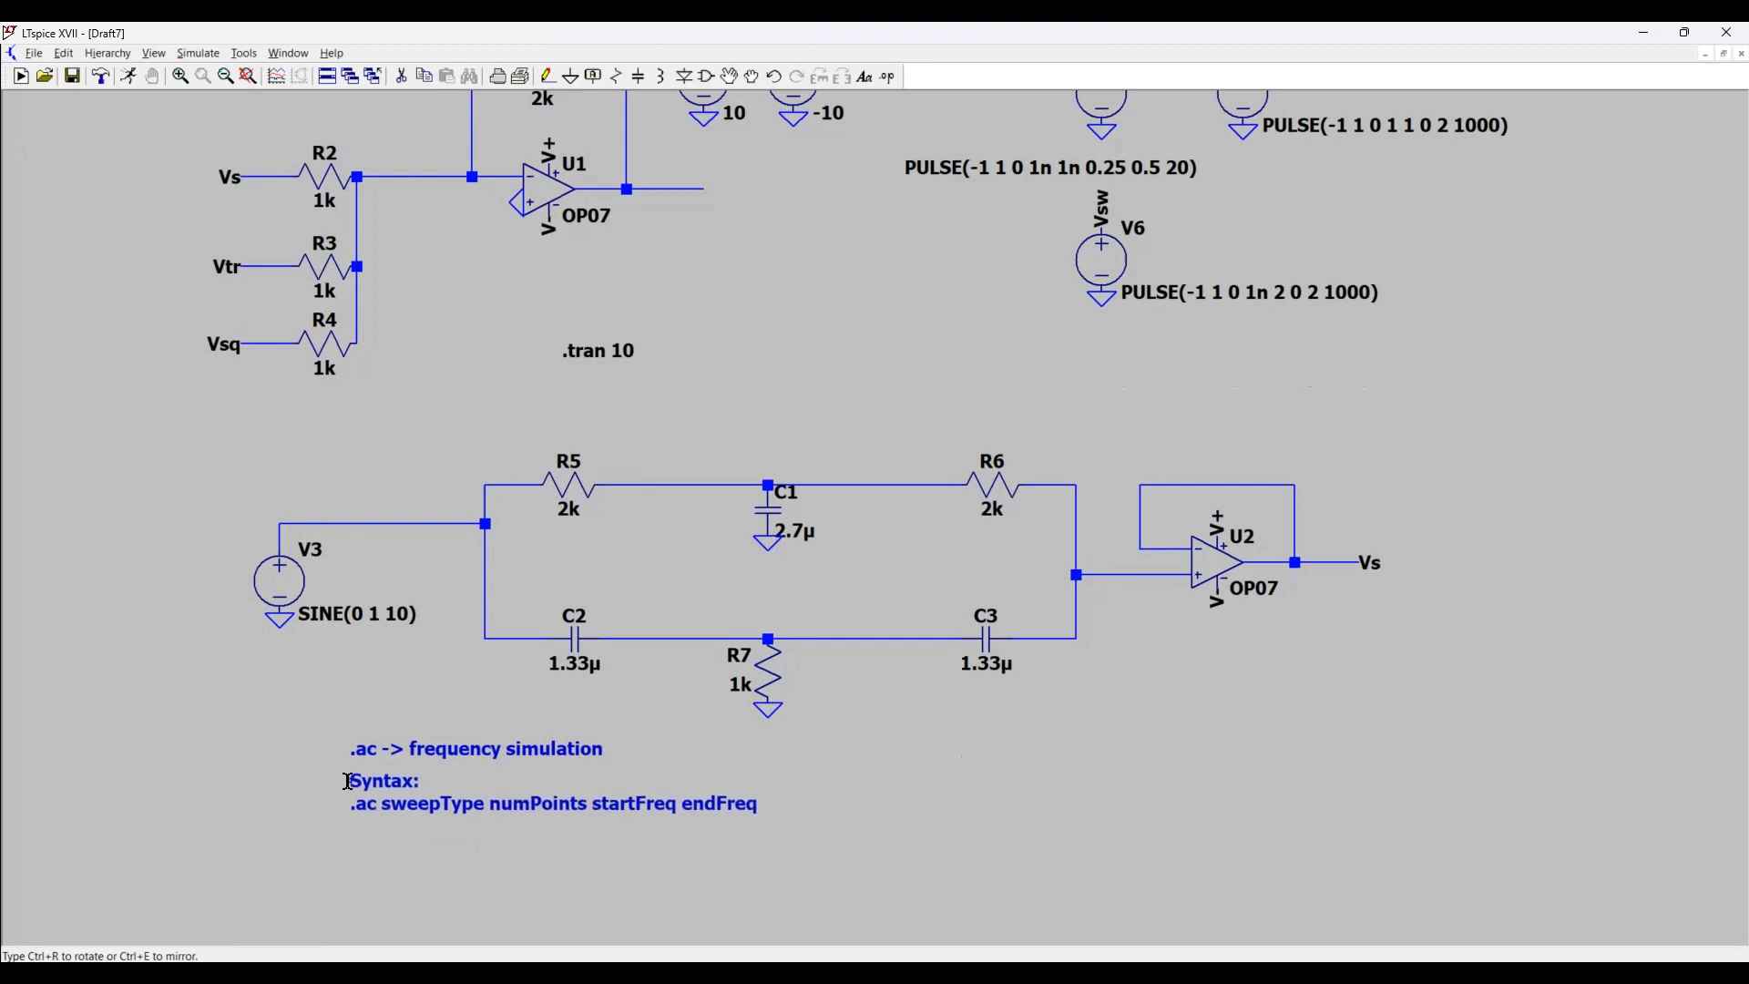
click(347, 782)
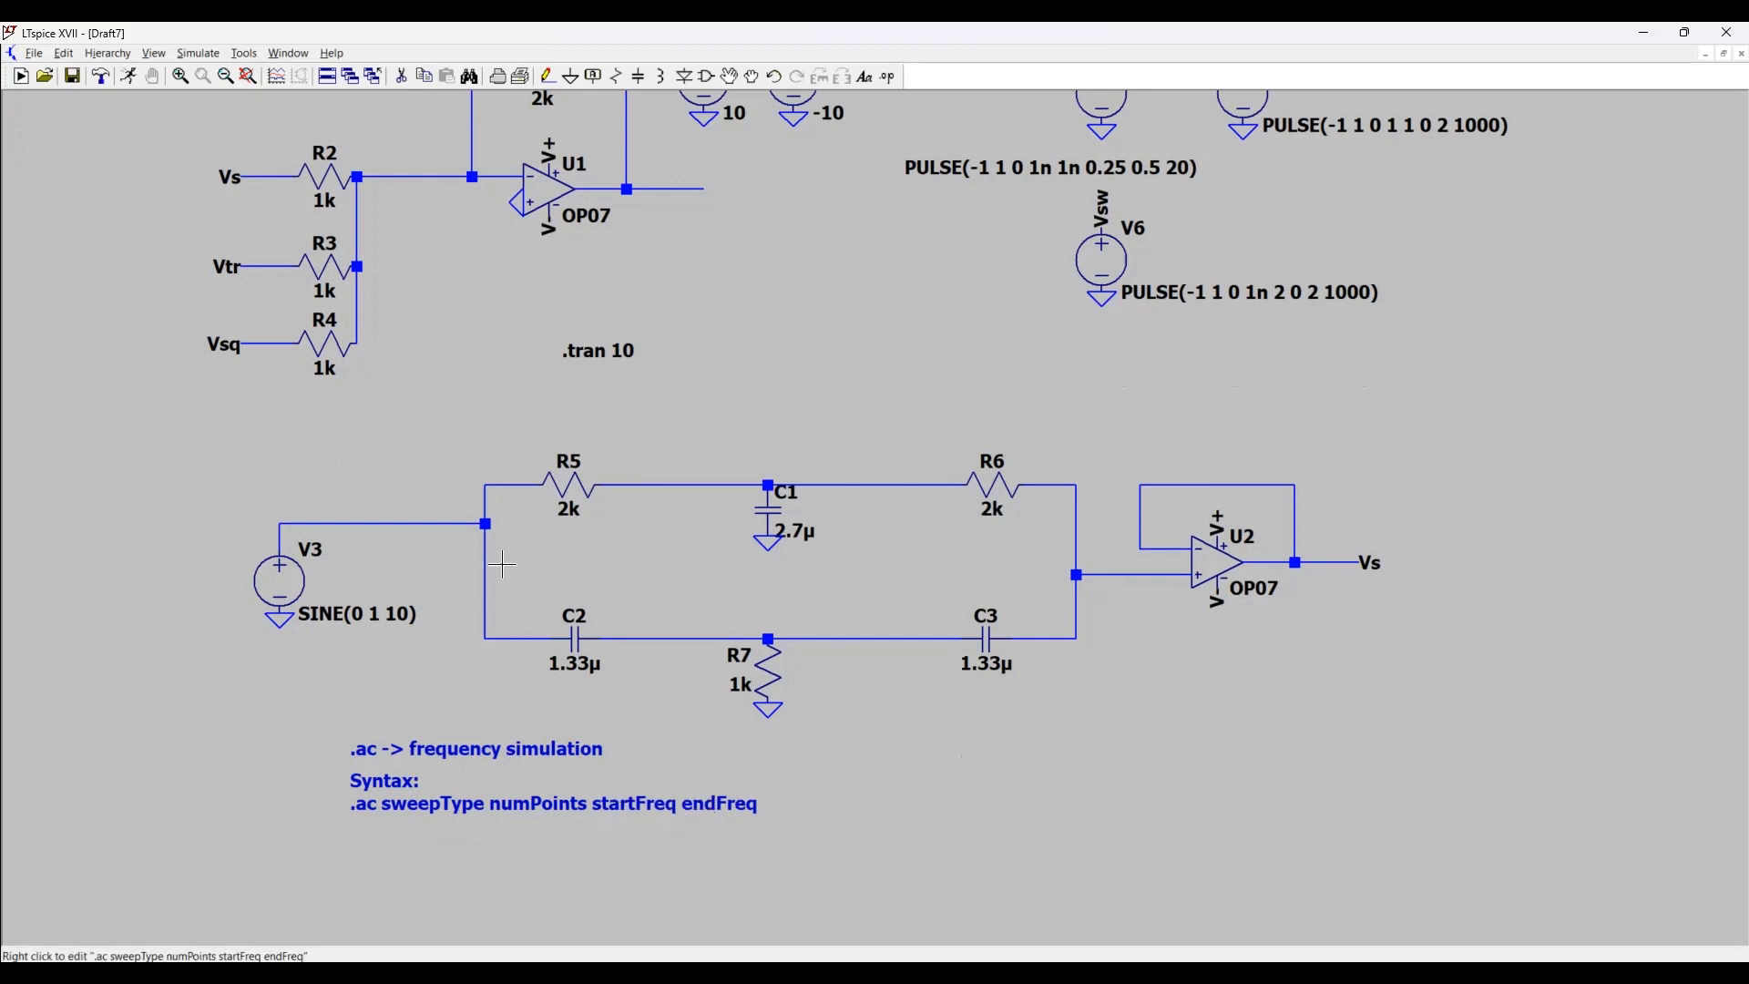
- Set up an AC analysis simulation command with a decade sweep and 100 points per decade
click(195, 55)
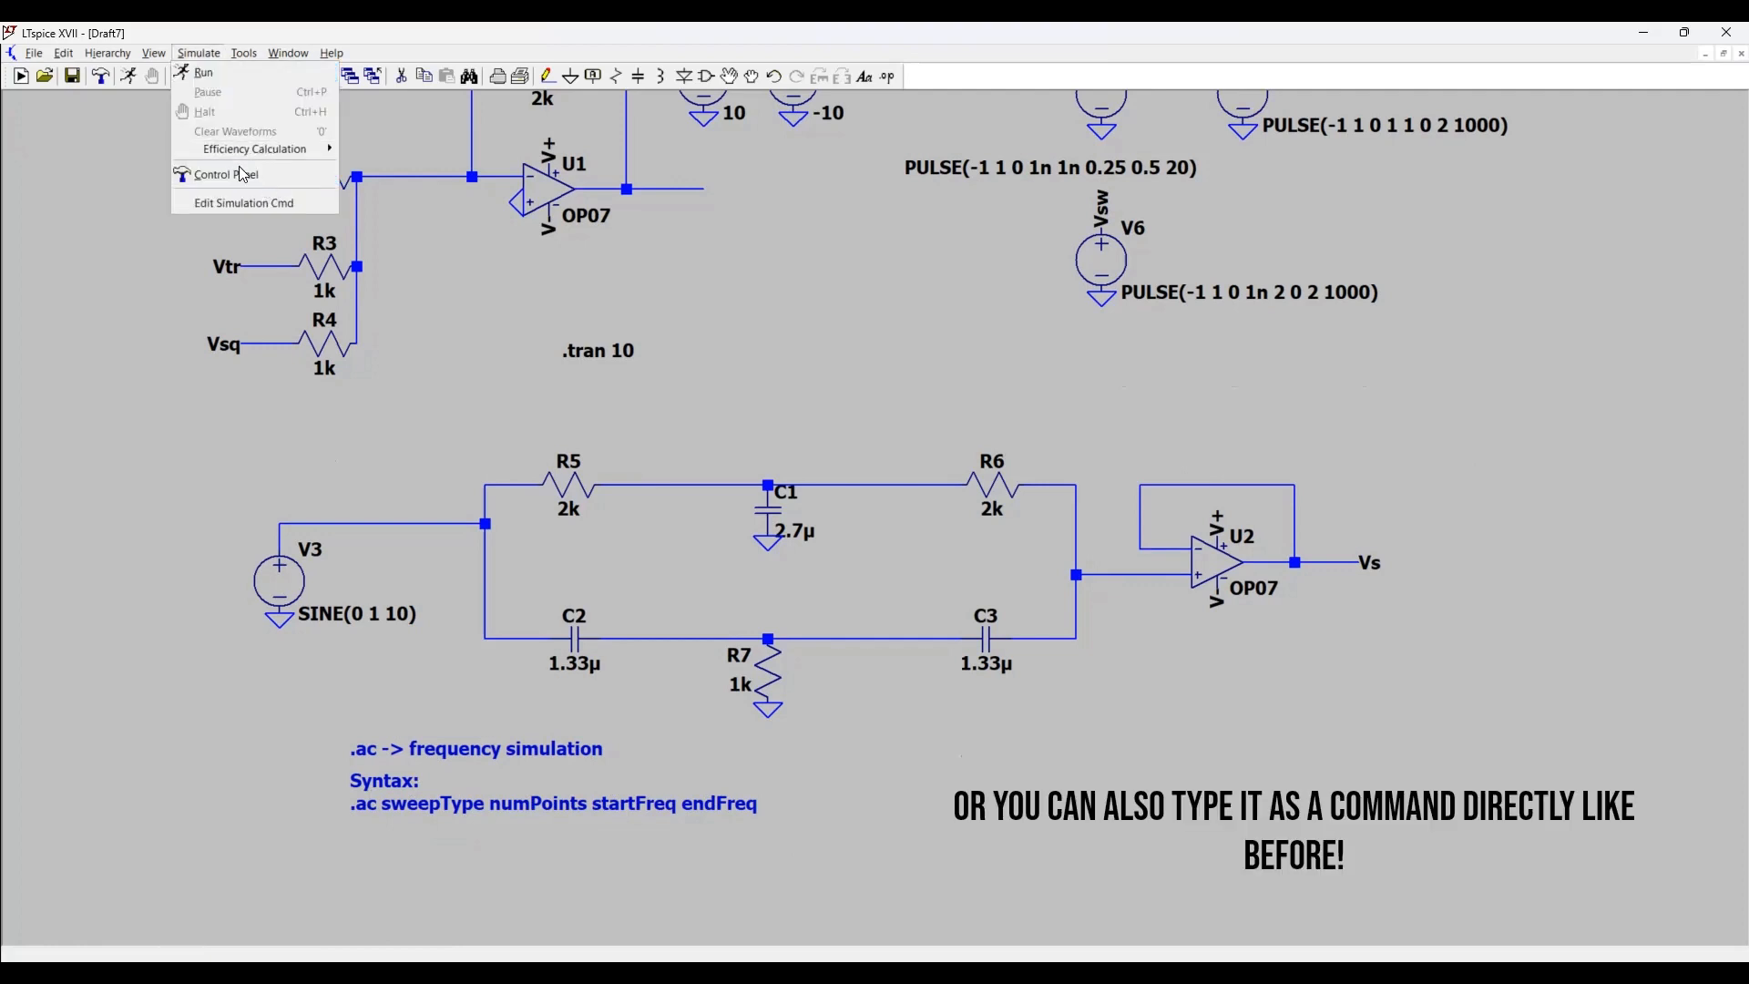
click(252, 201)
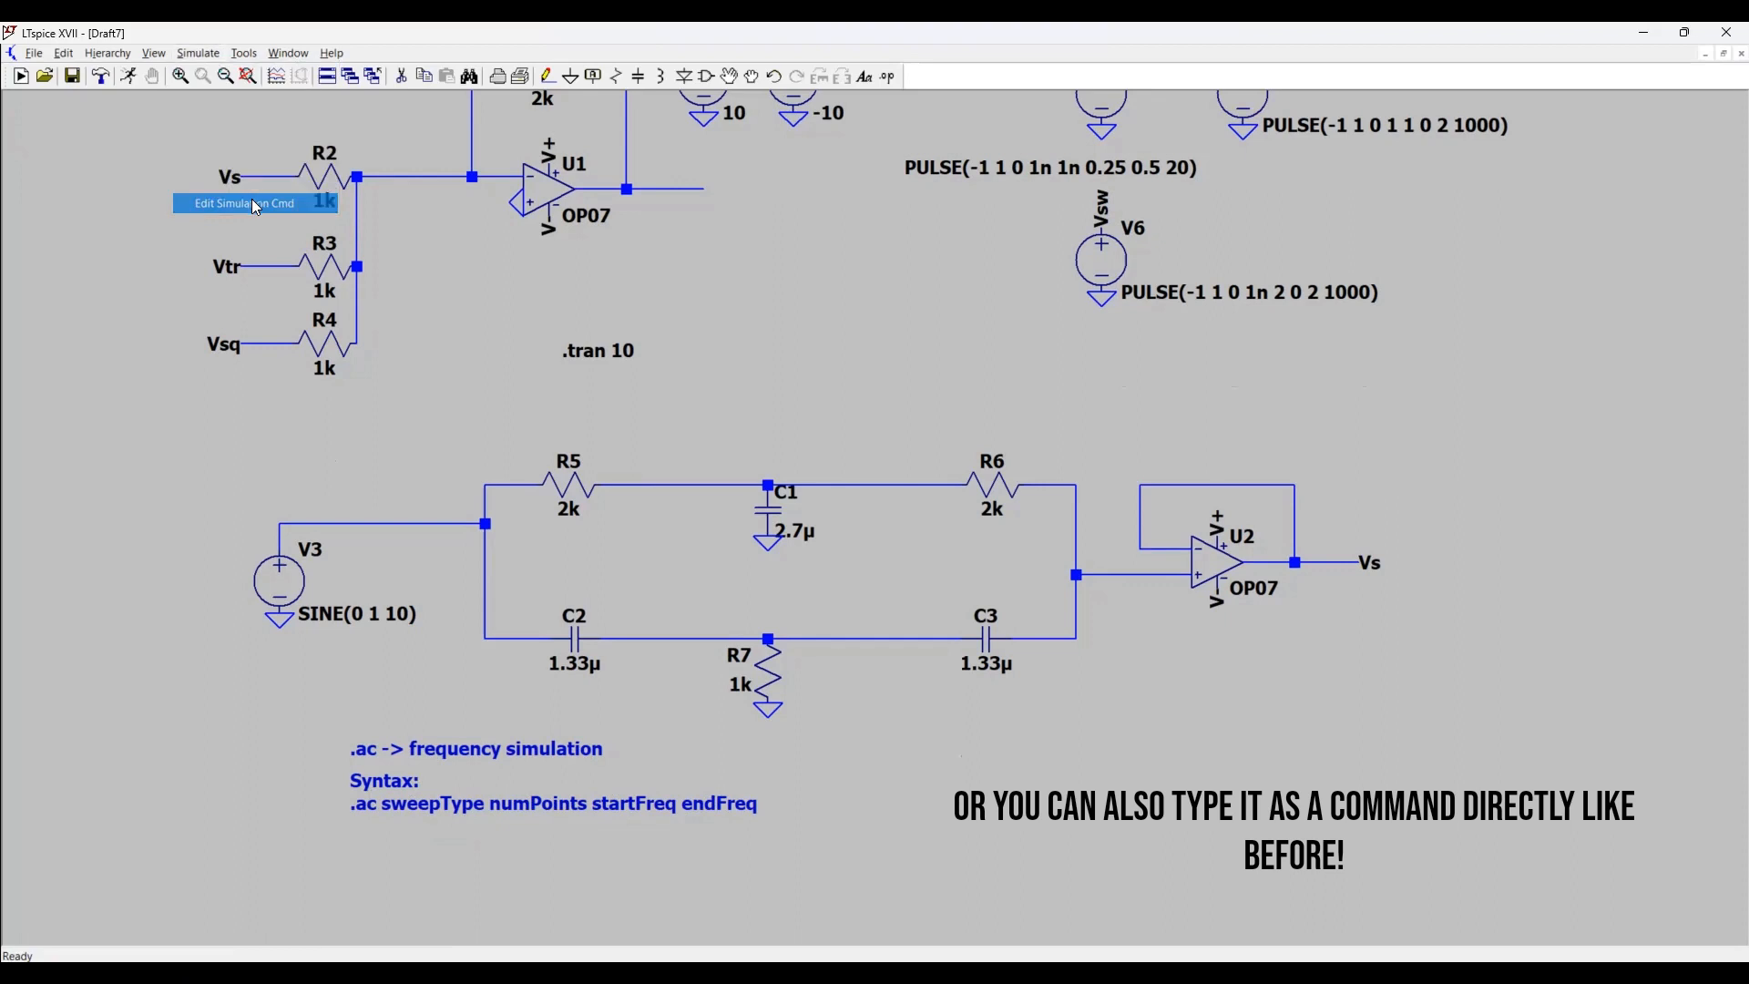
click(737, 370)
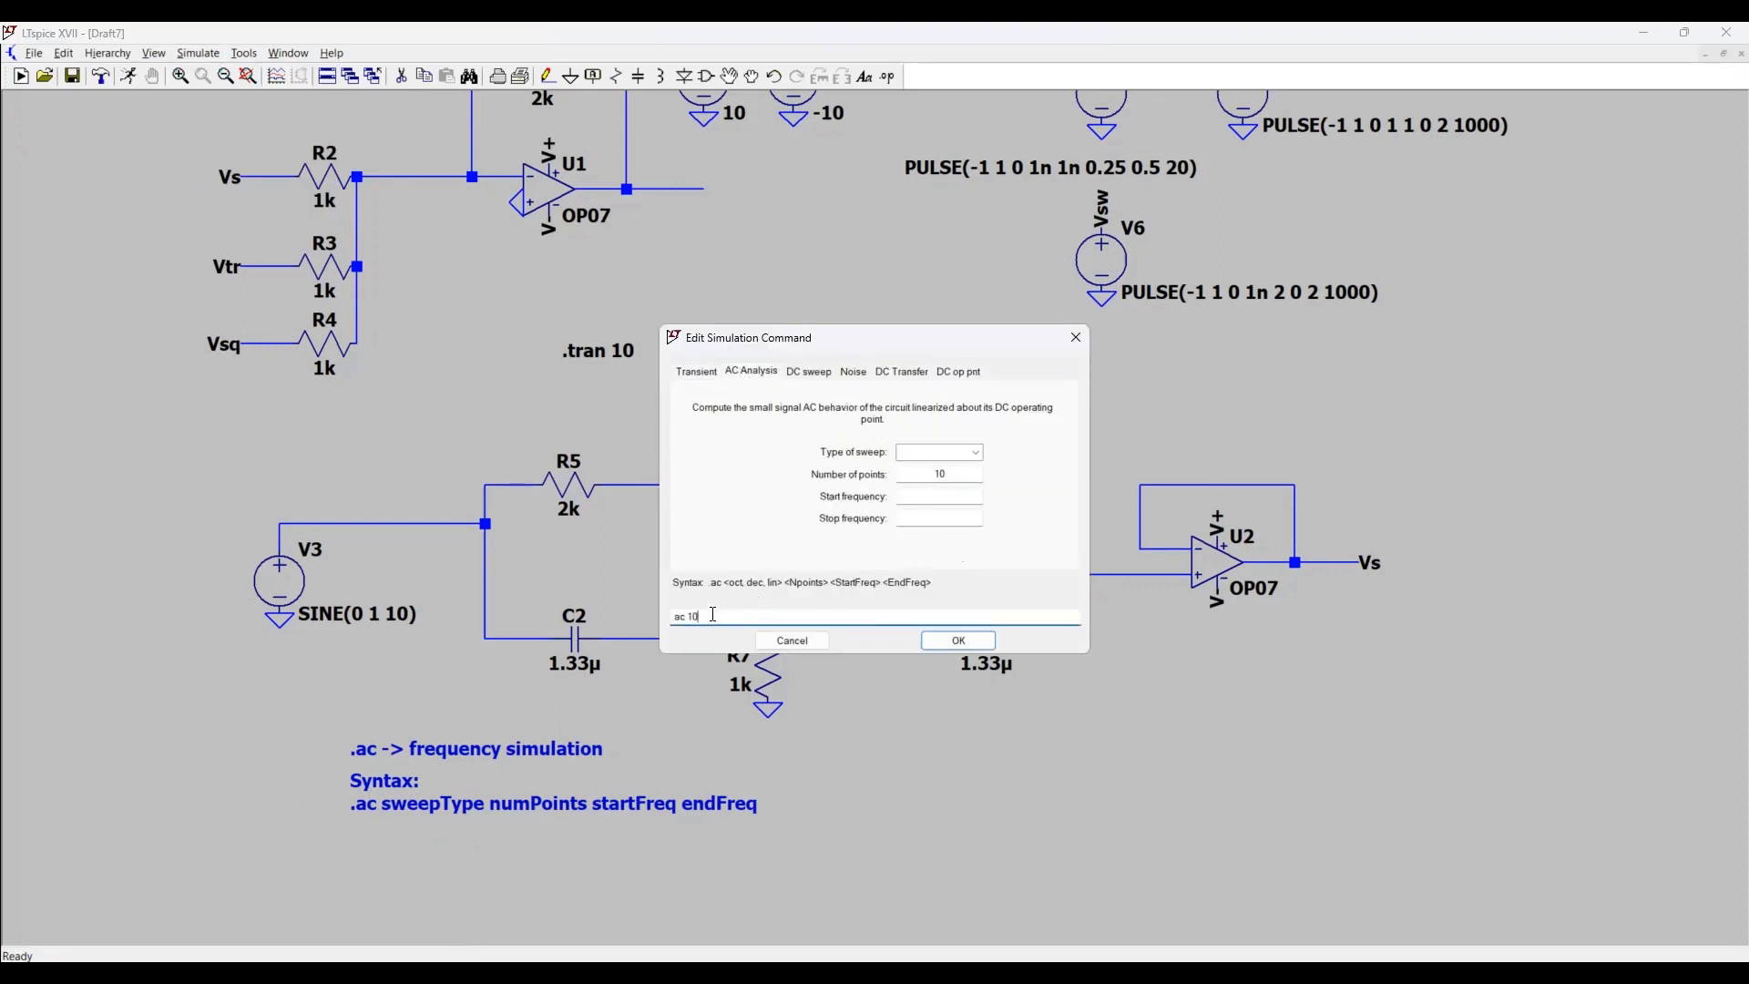
click(930, 452)
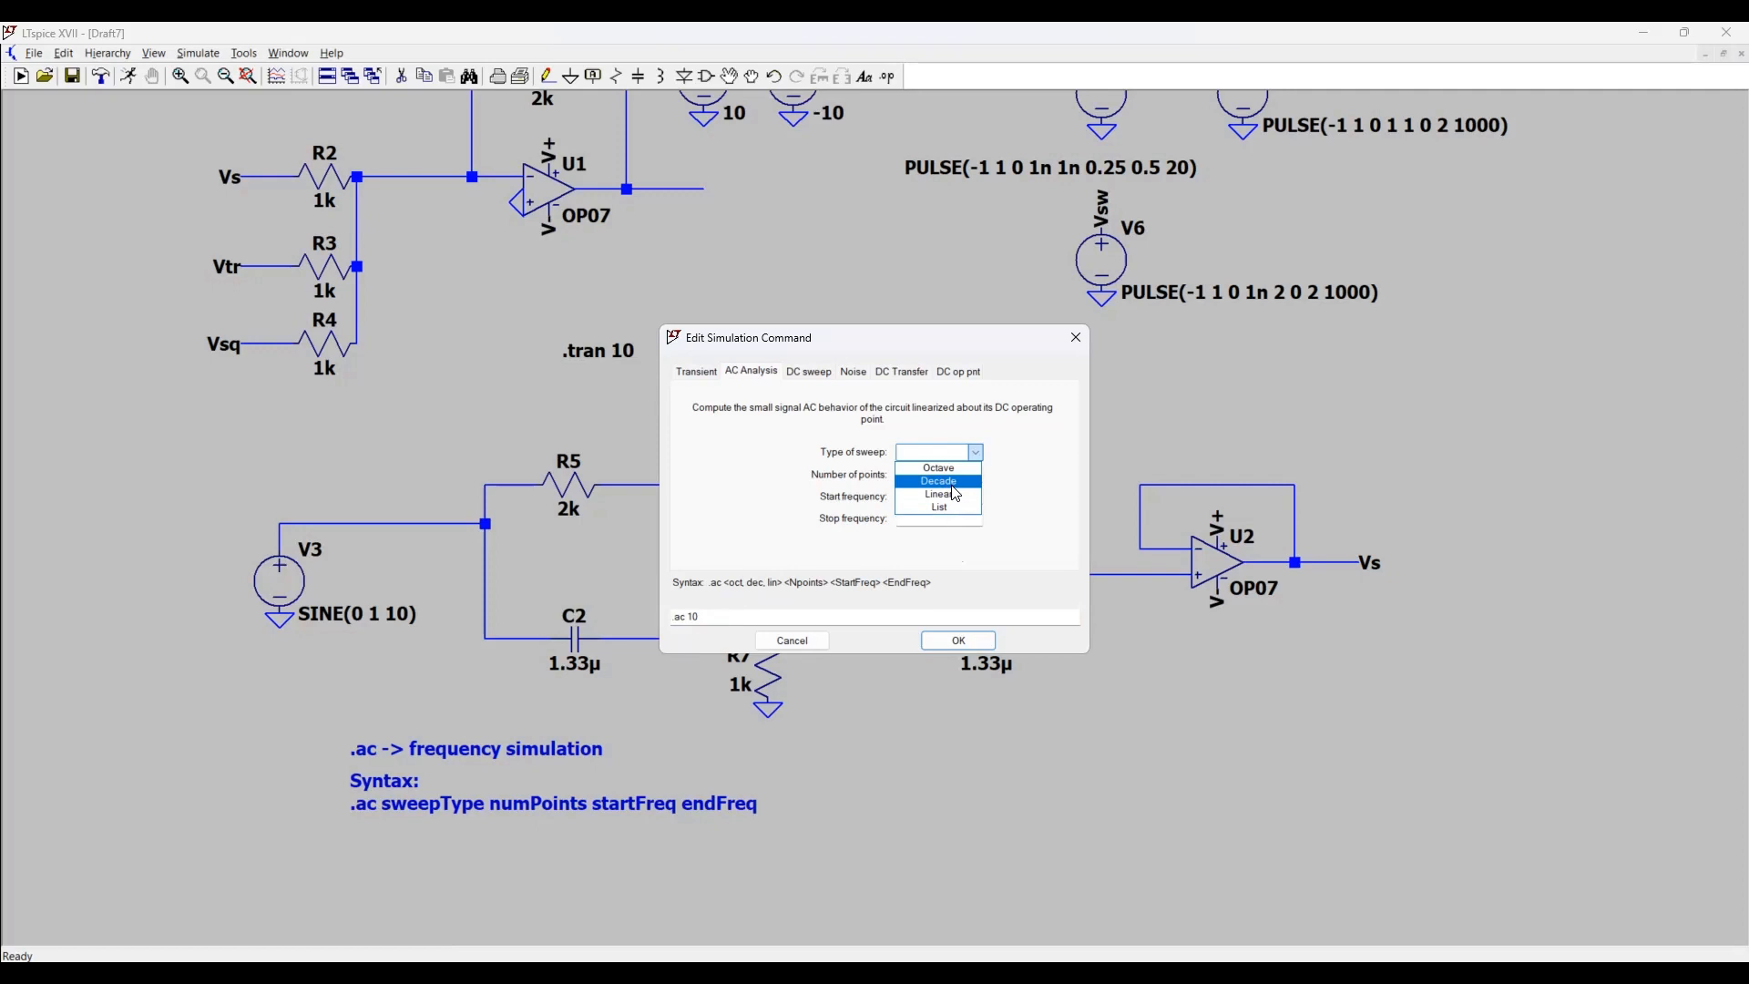
click(951, 486)
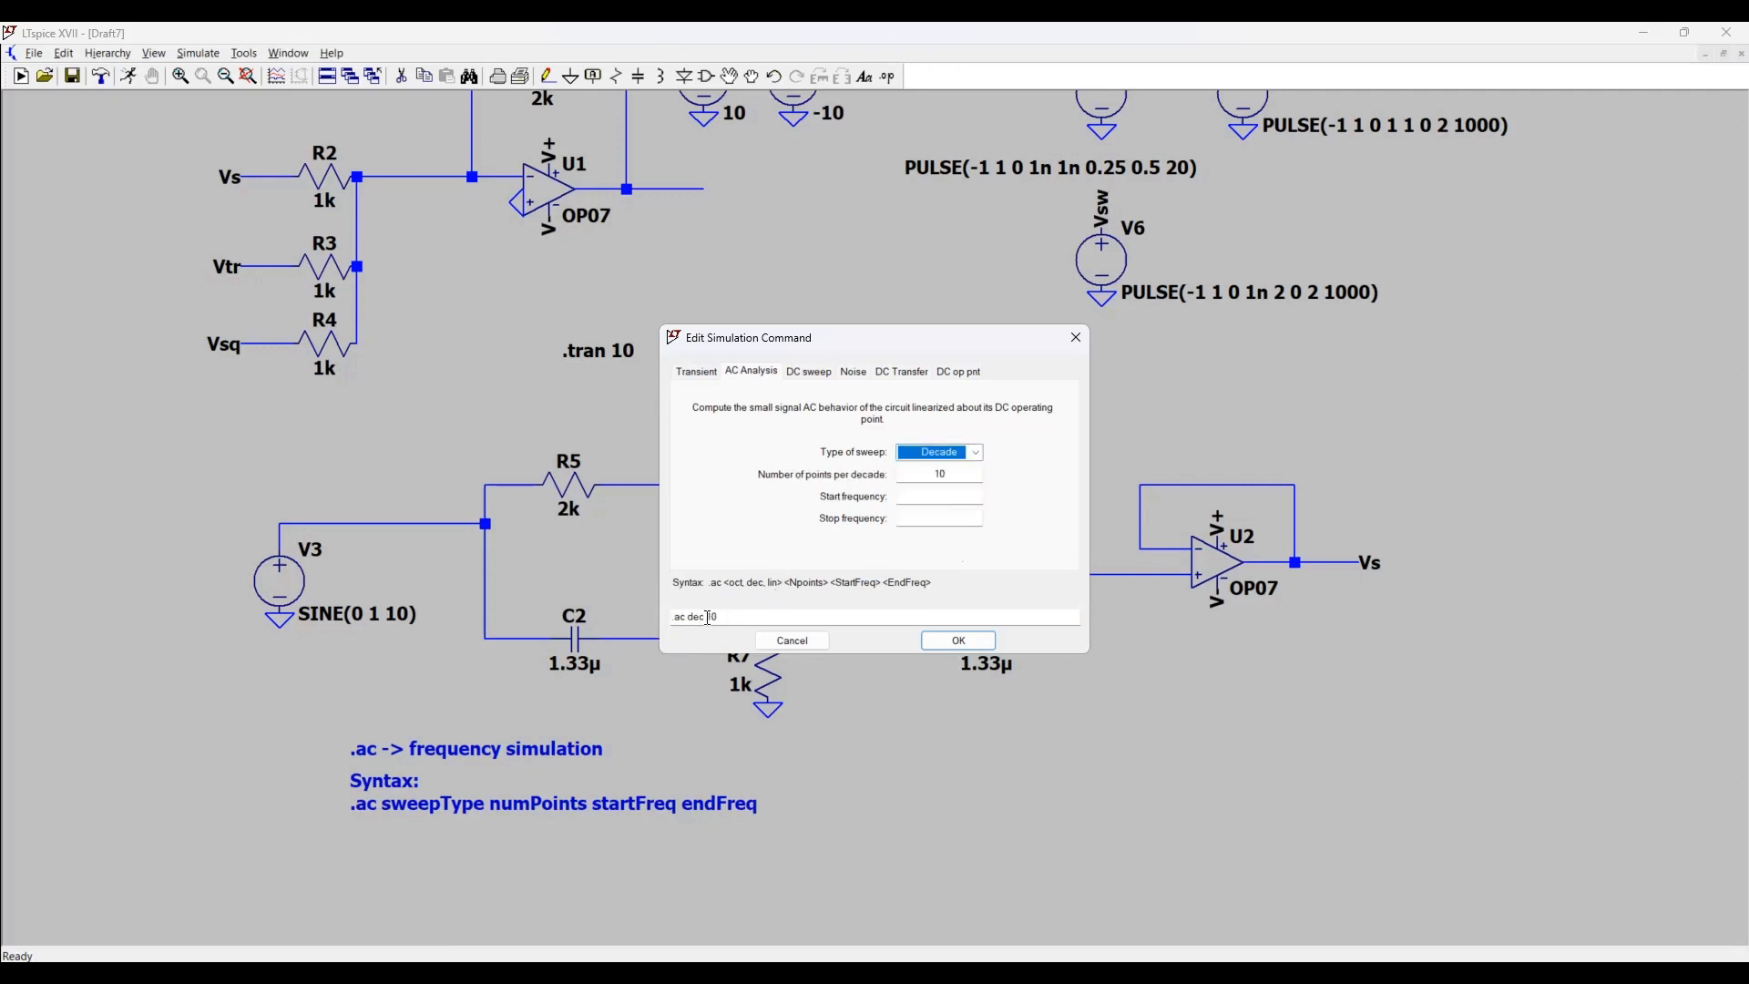
double_click(925, 479)
text(100)
key(Tab)
- Set the AC sweep's start frequency to 0.1 and stop frequency to 100k, and place the directive below C3
click(959, 497)
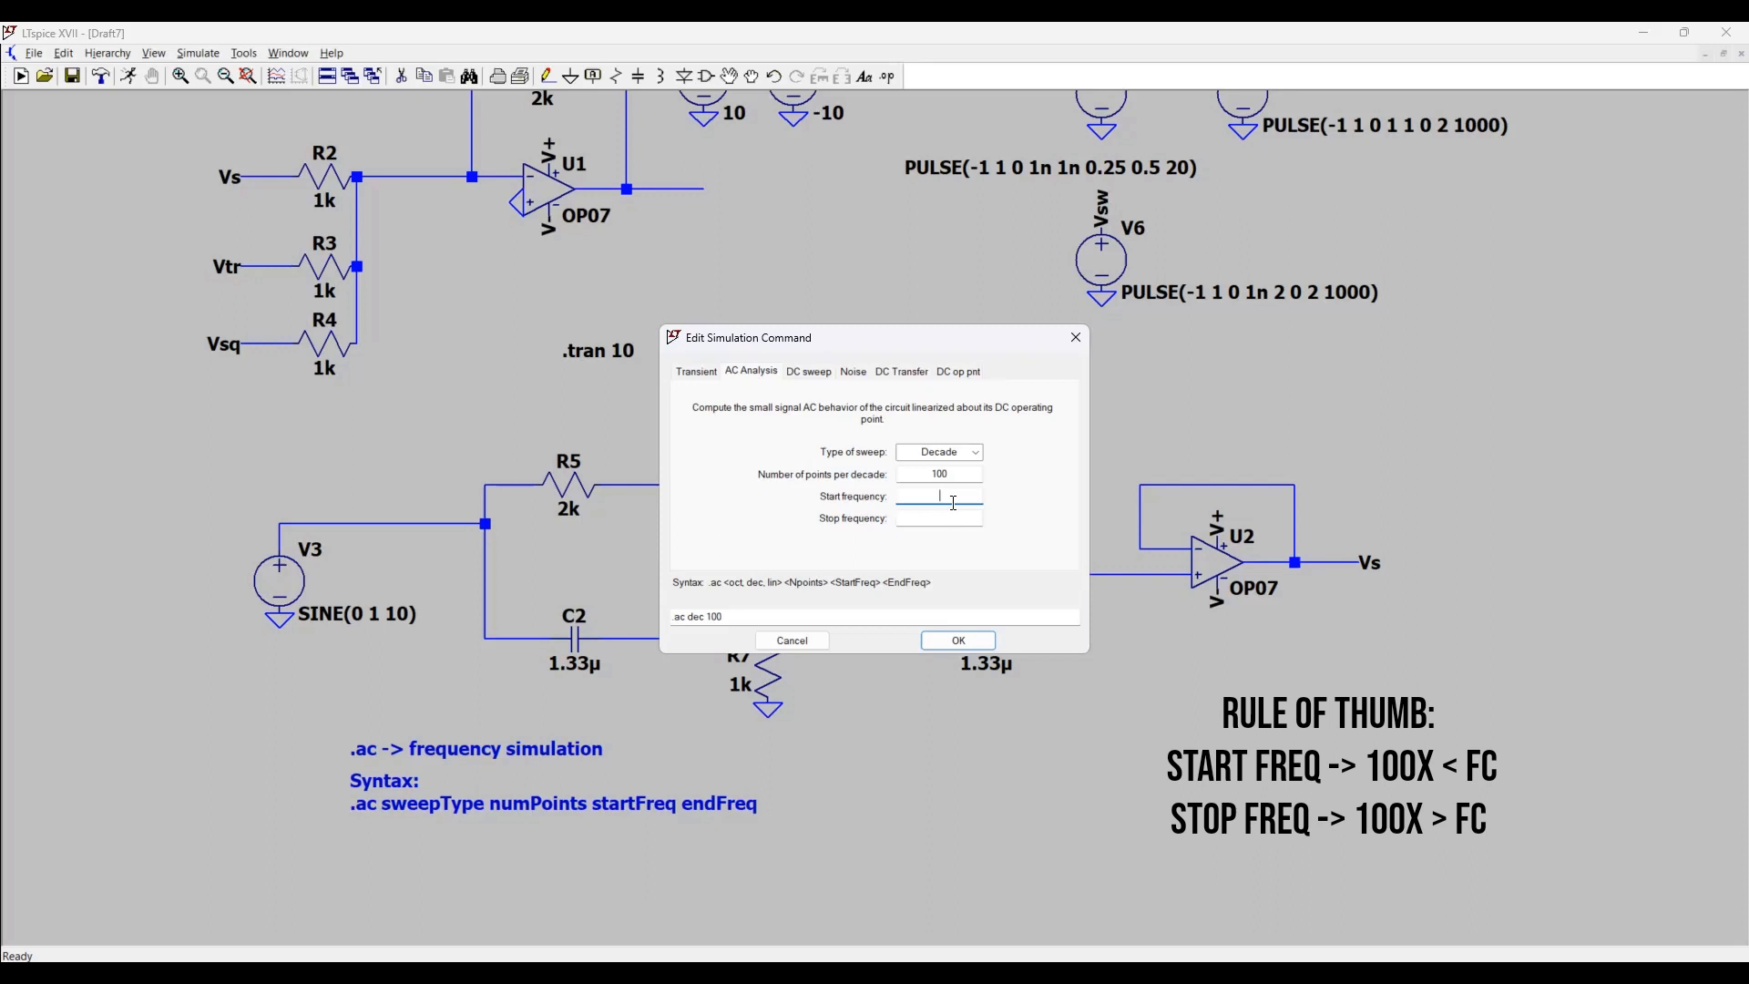
text(0.1)
click(939, 519)
text(00k)
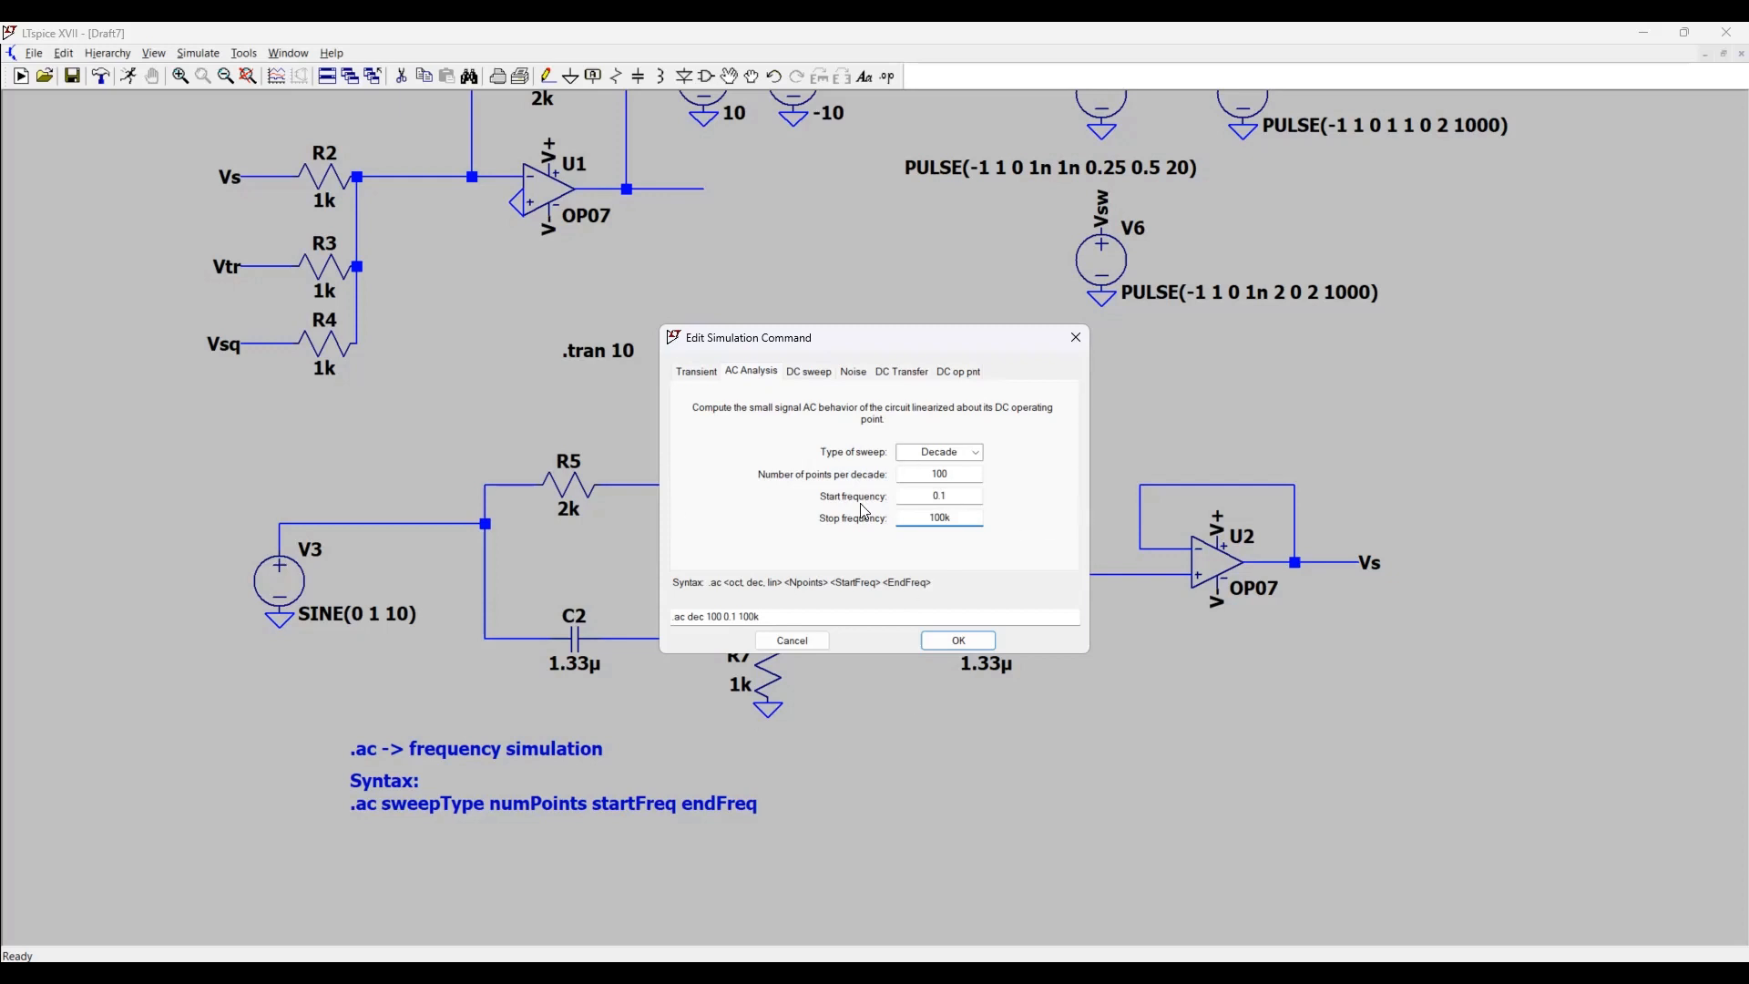
click(956, 642)
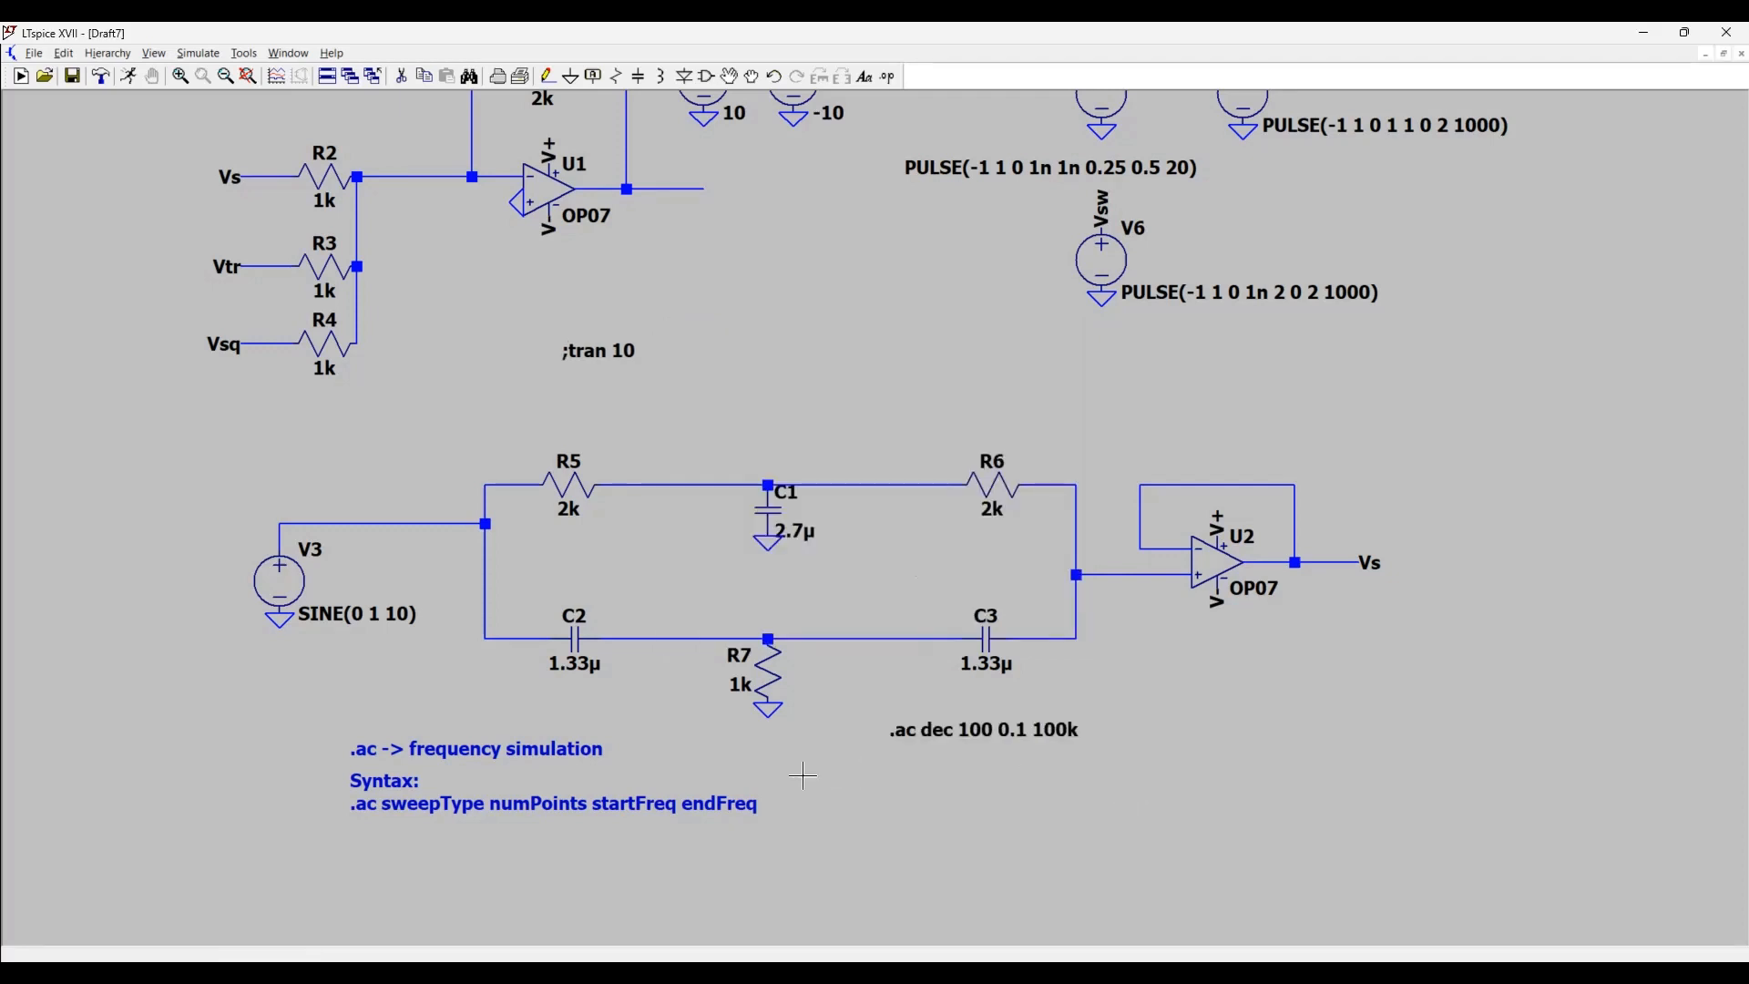
click(1010, 745)
- Give source V3 a small-signal AC amplitude of 1 and phase of 0, and review its settings
right_click(278, 591)
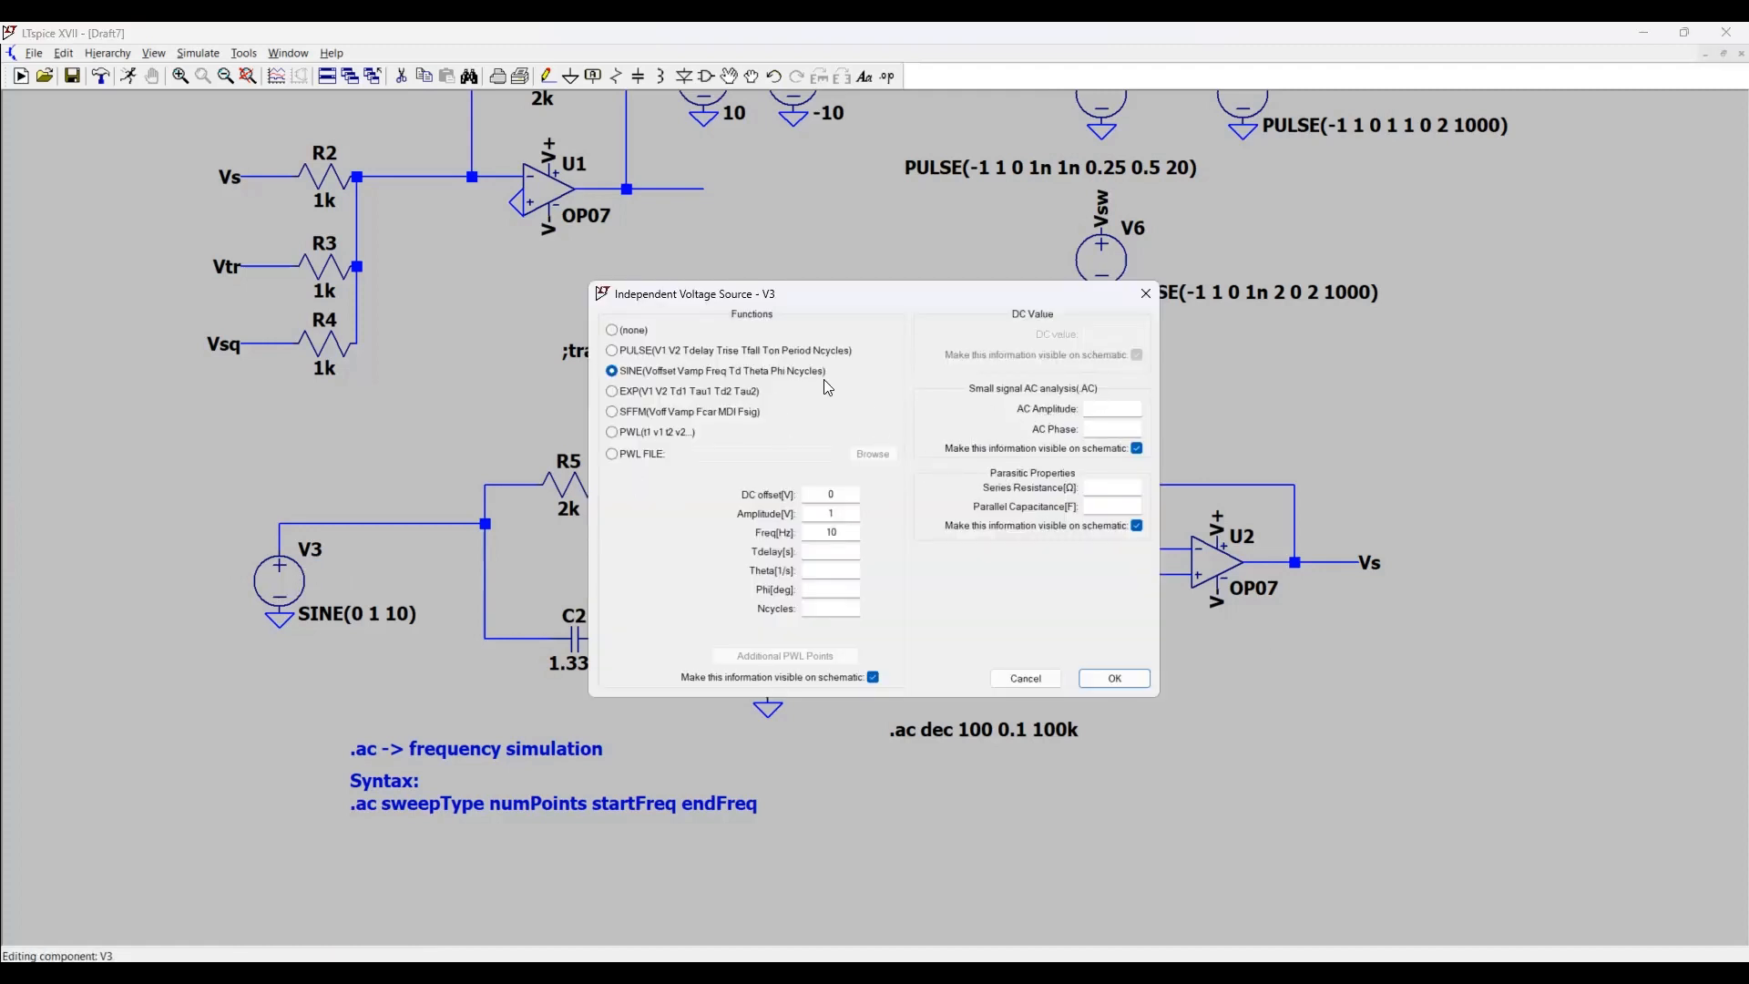
click(1110, 409)
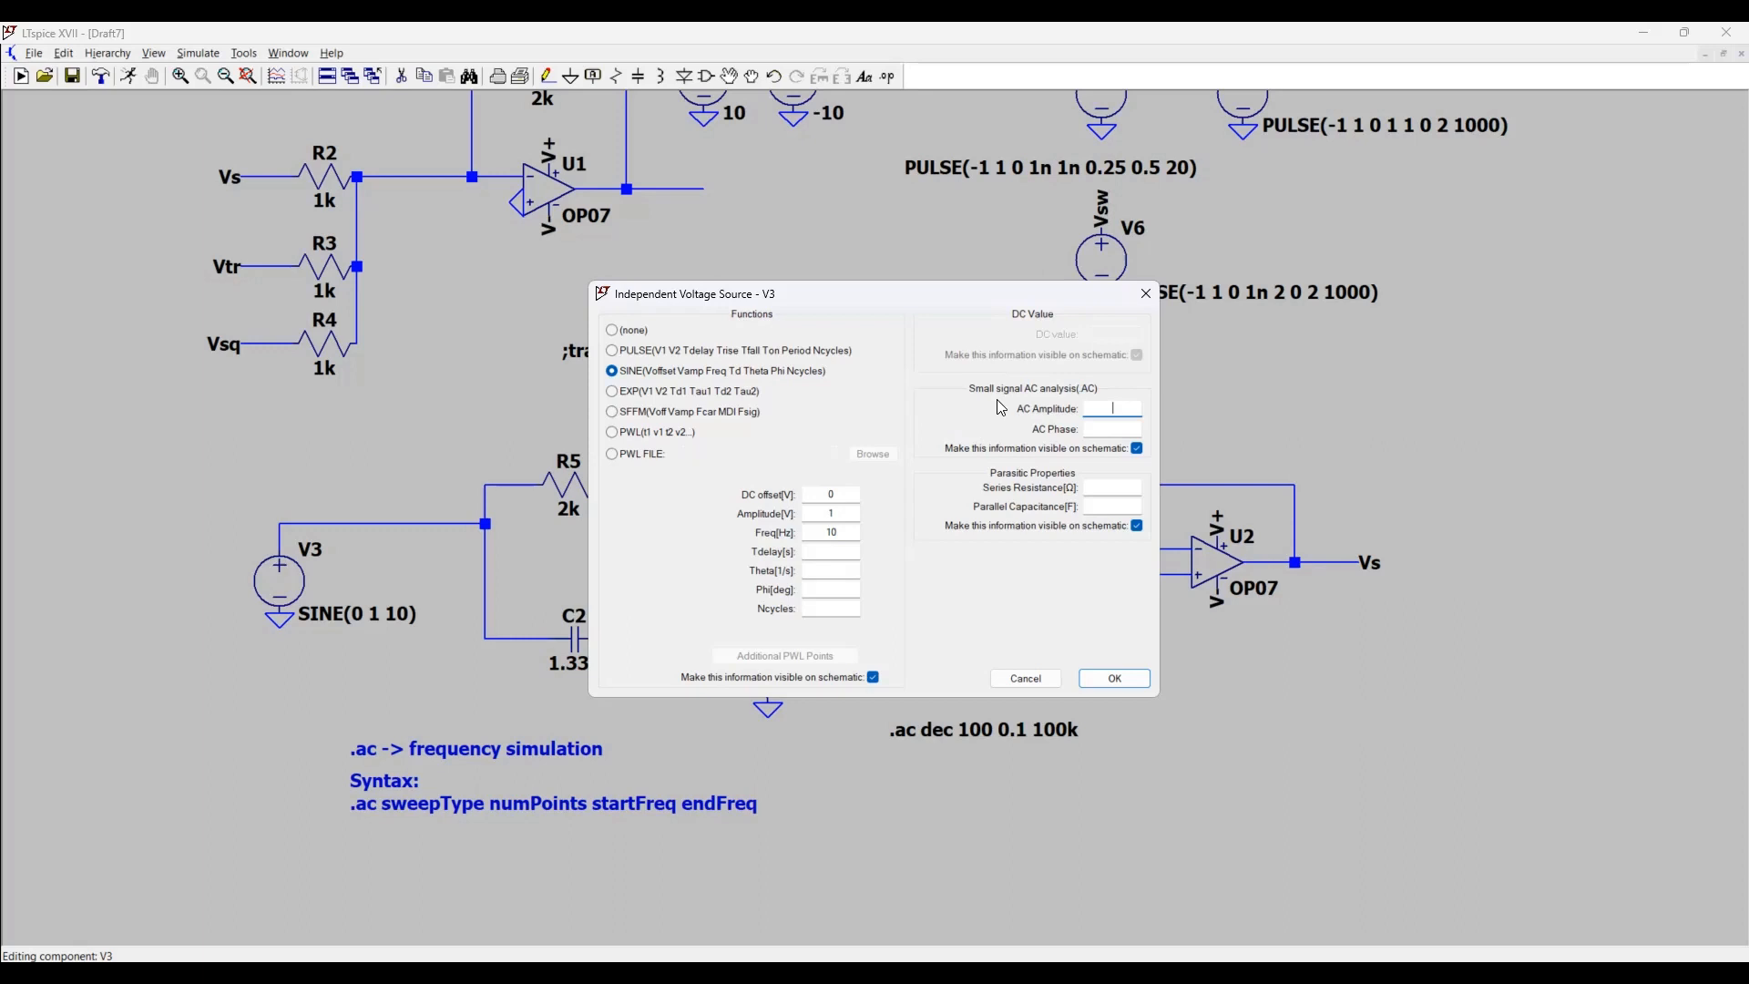
click(1103, 426)
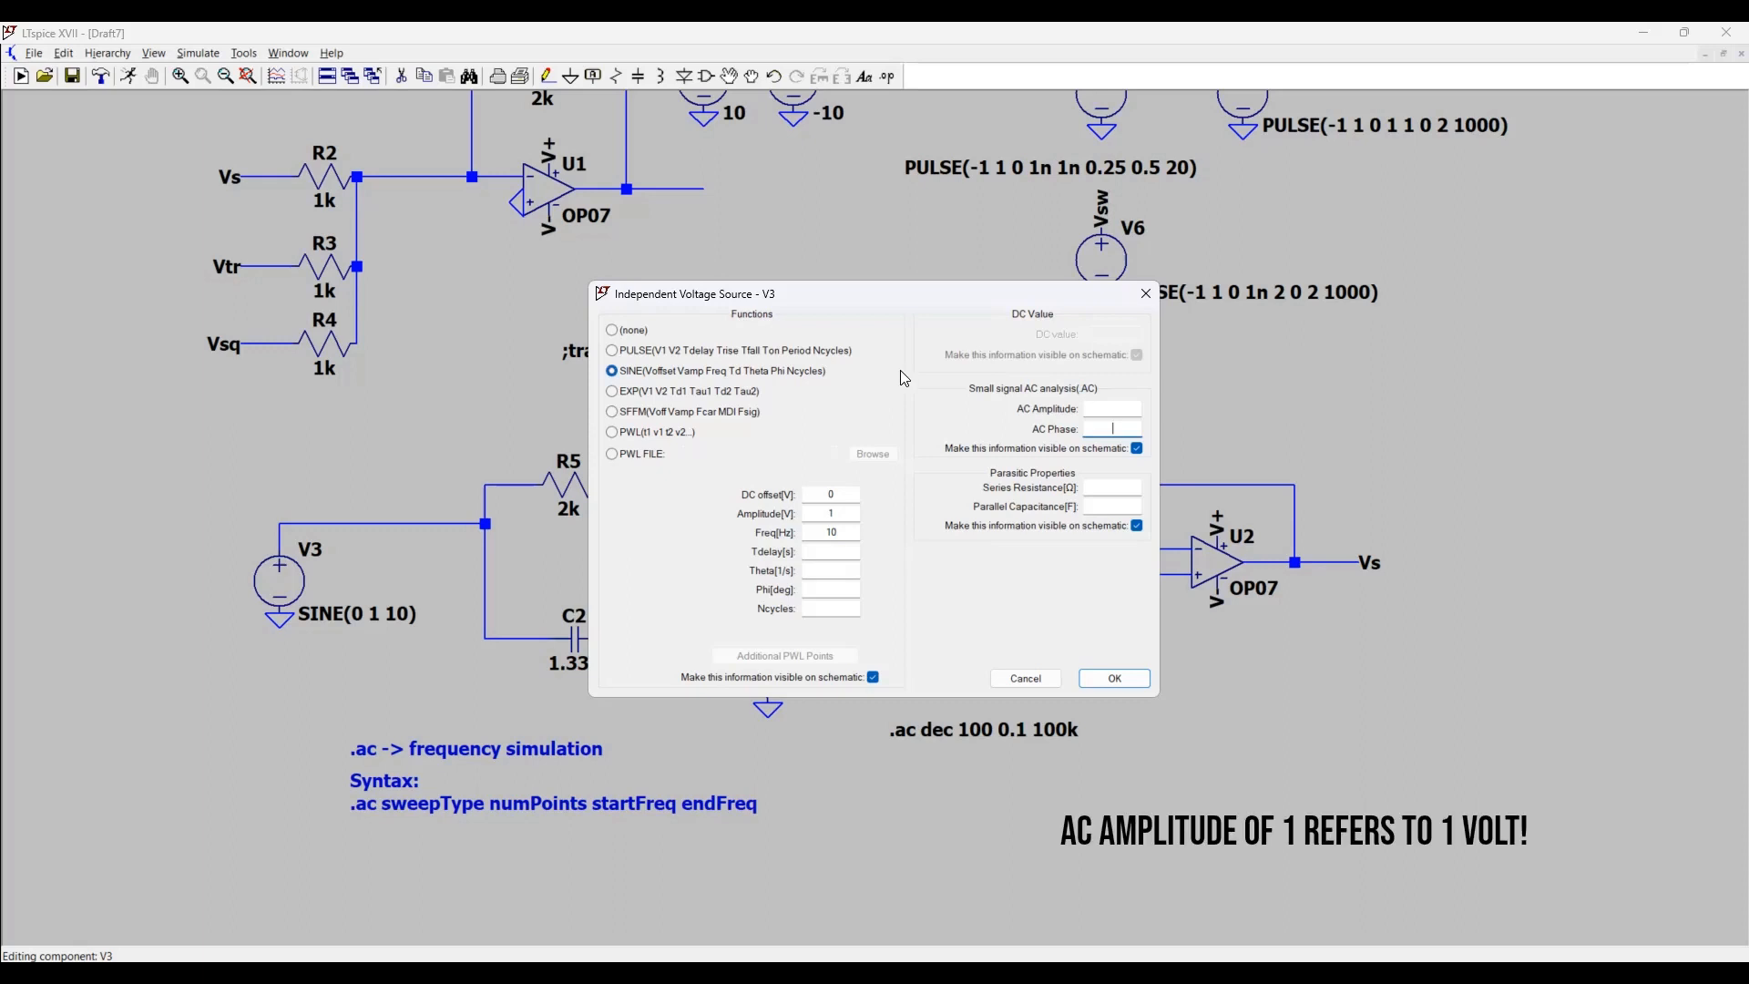
click(1133, 414)
click(1112, 429)
click(1111, 678)
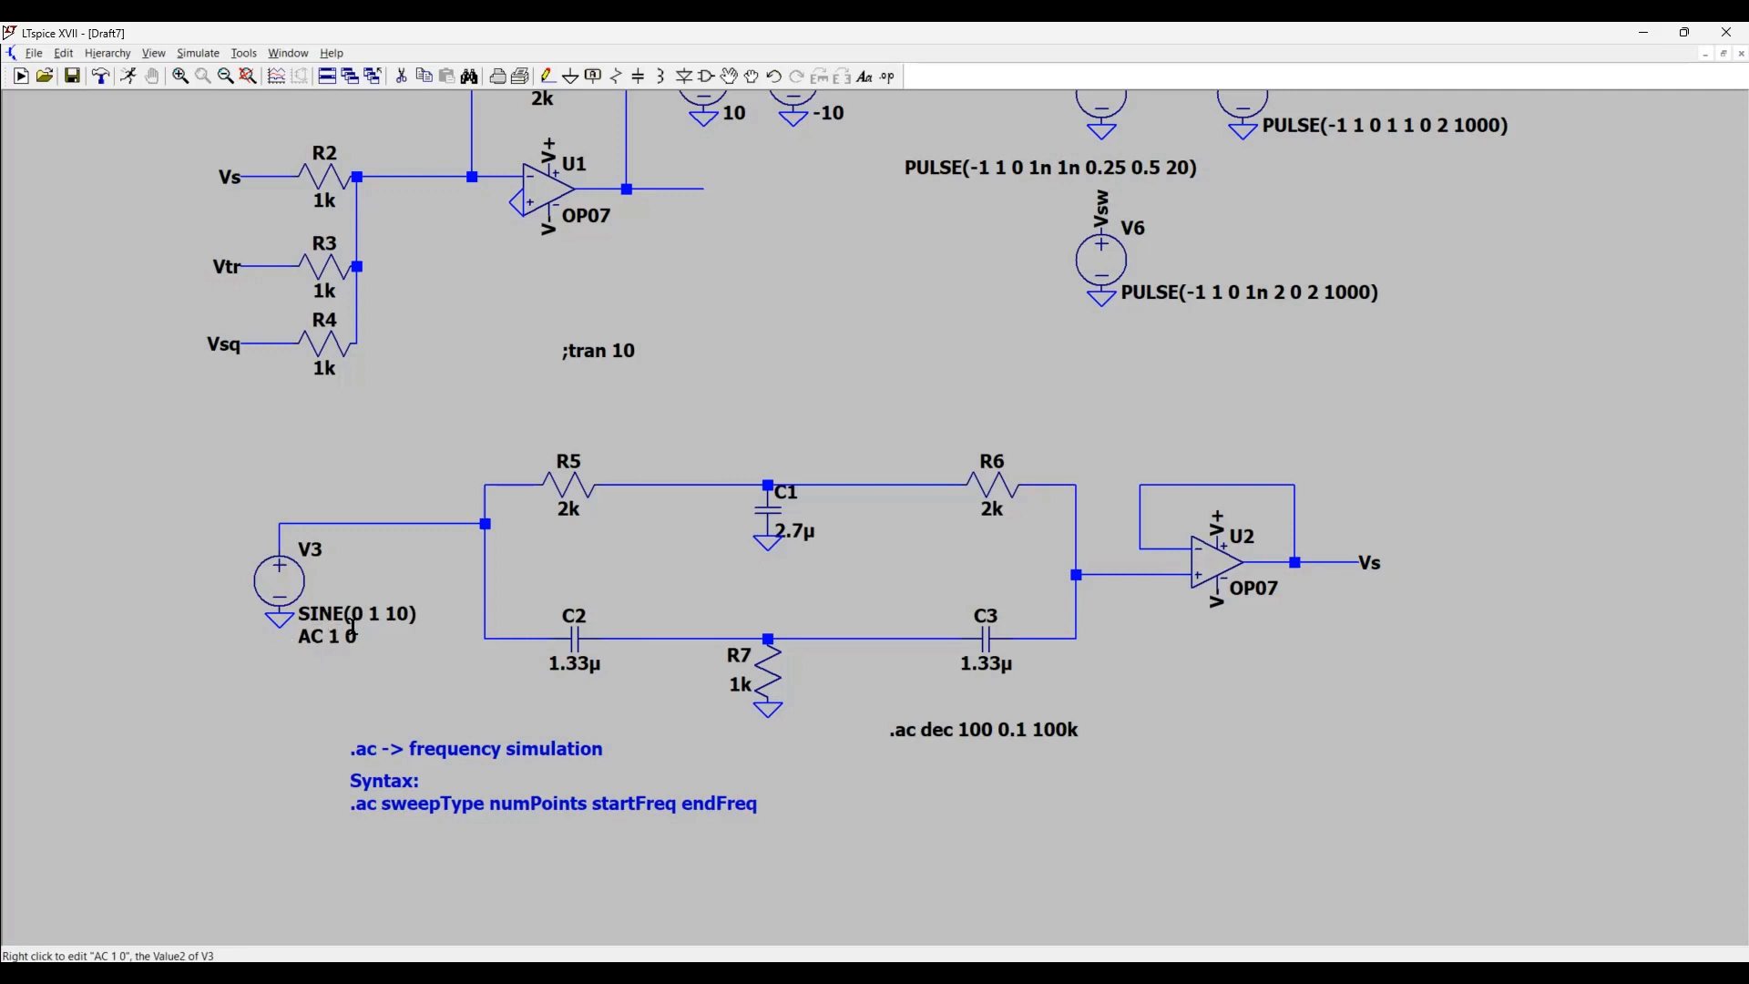
right_click(299, 592)
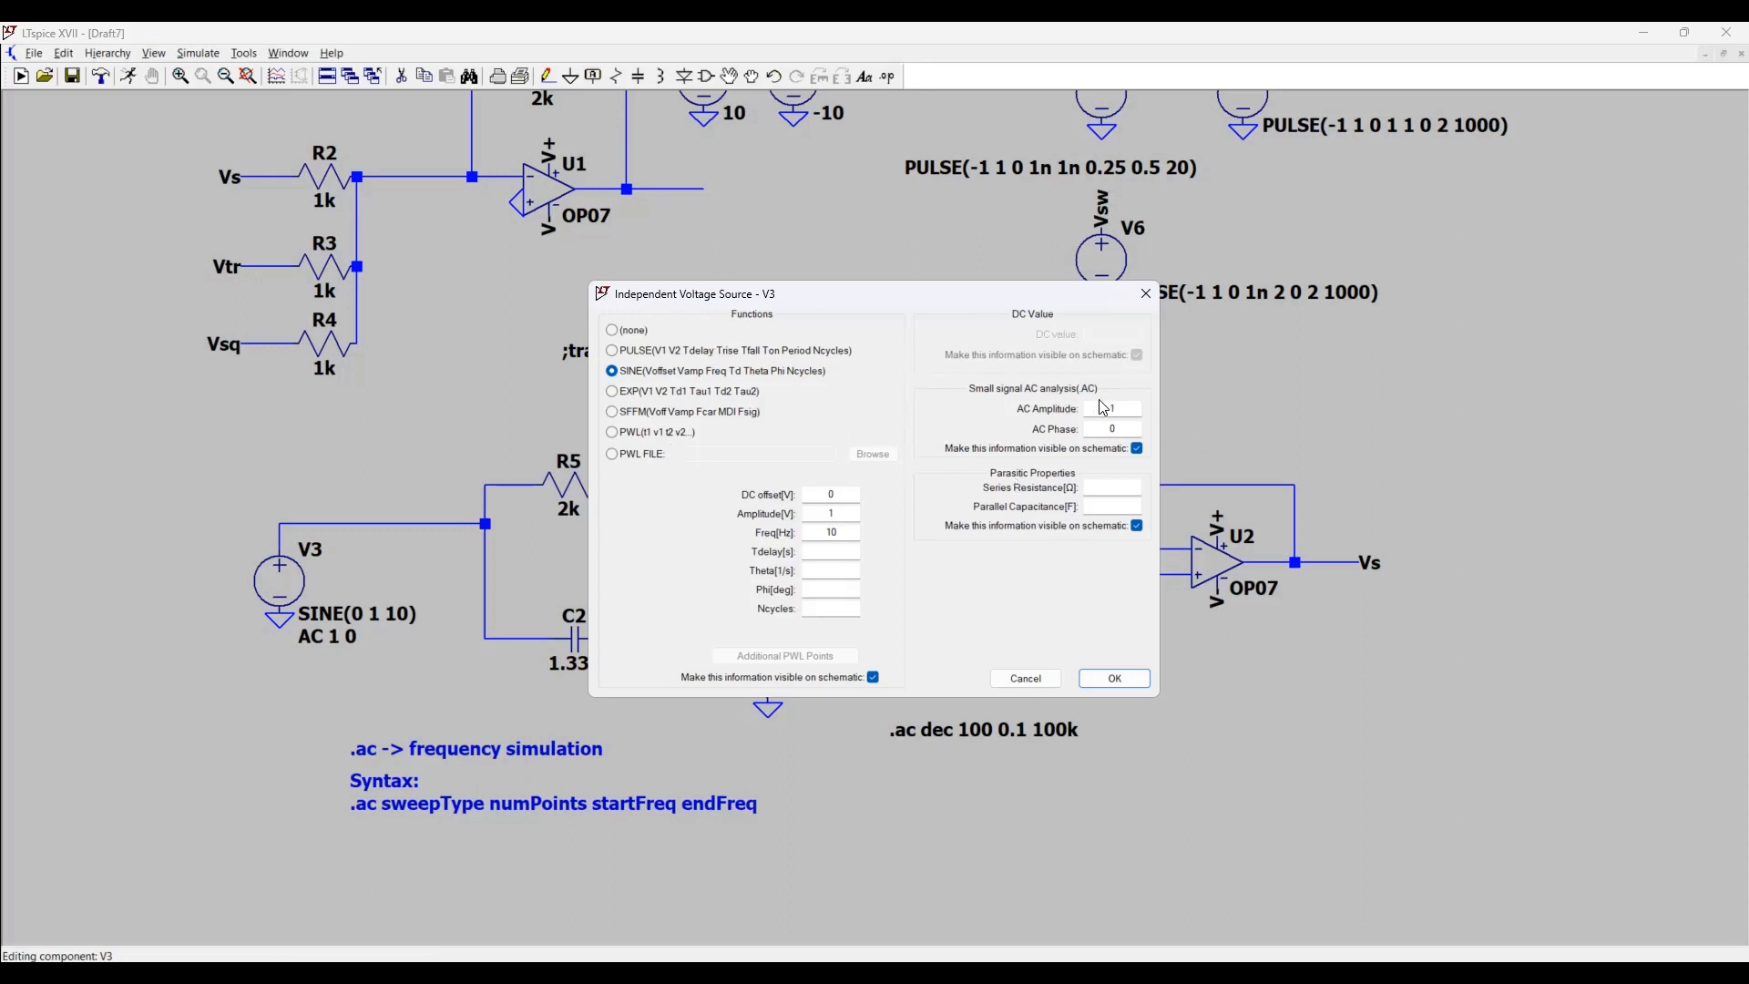
click(1146, 294)
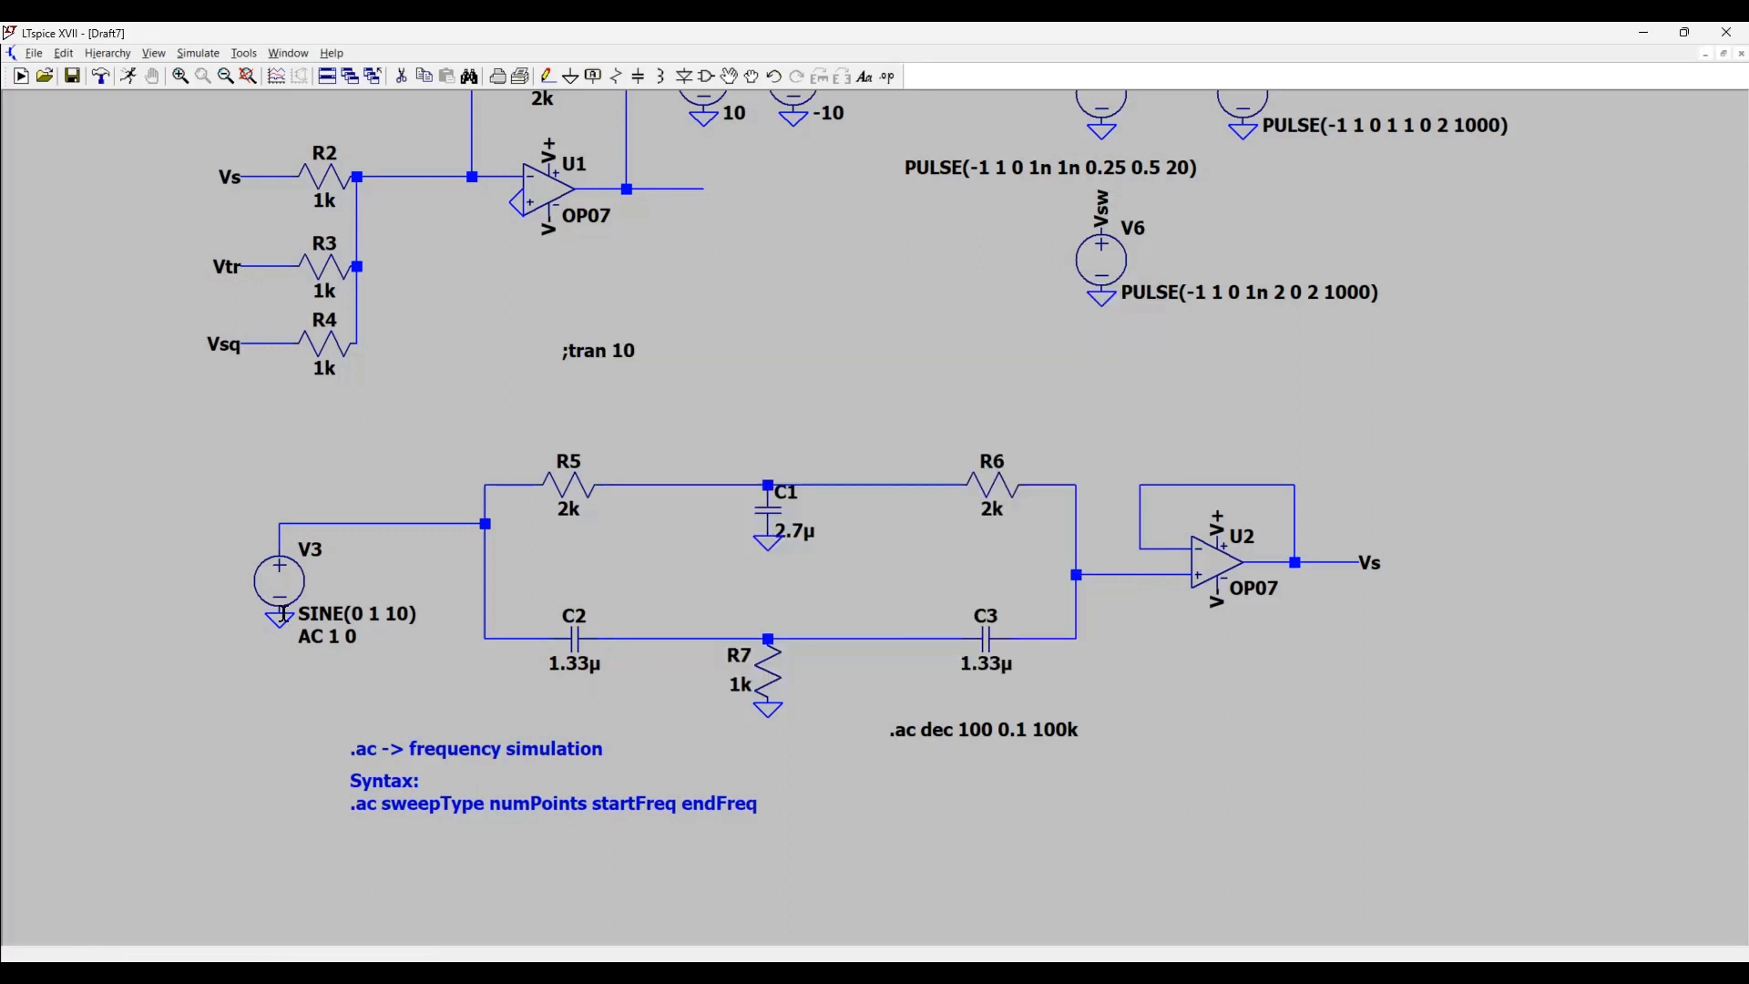
- Run the AC simulation and plot the filter output Vs and the summing amplifier's output
click(137, 82)
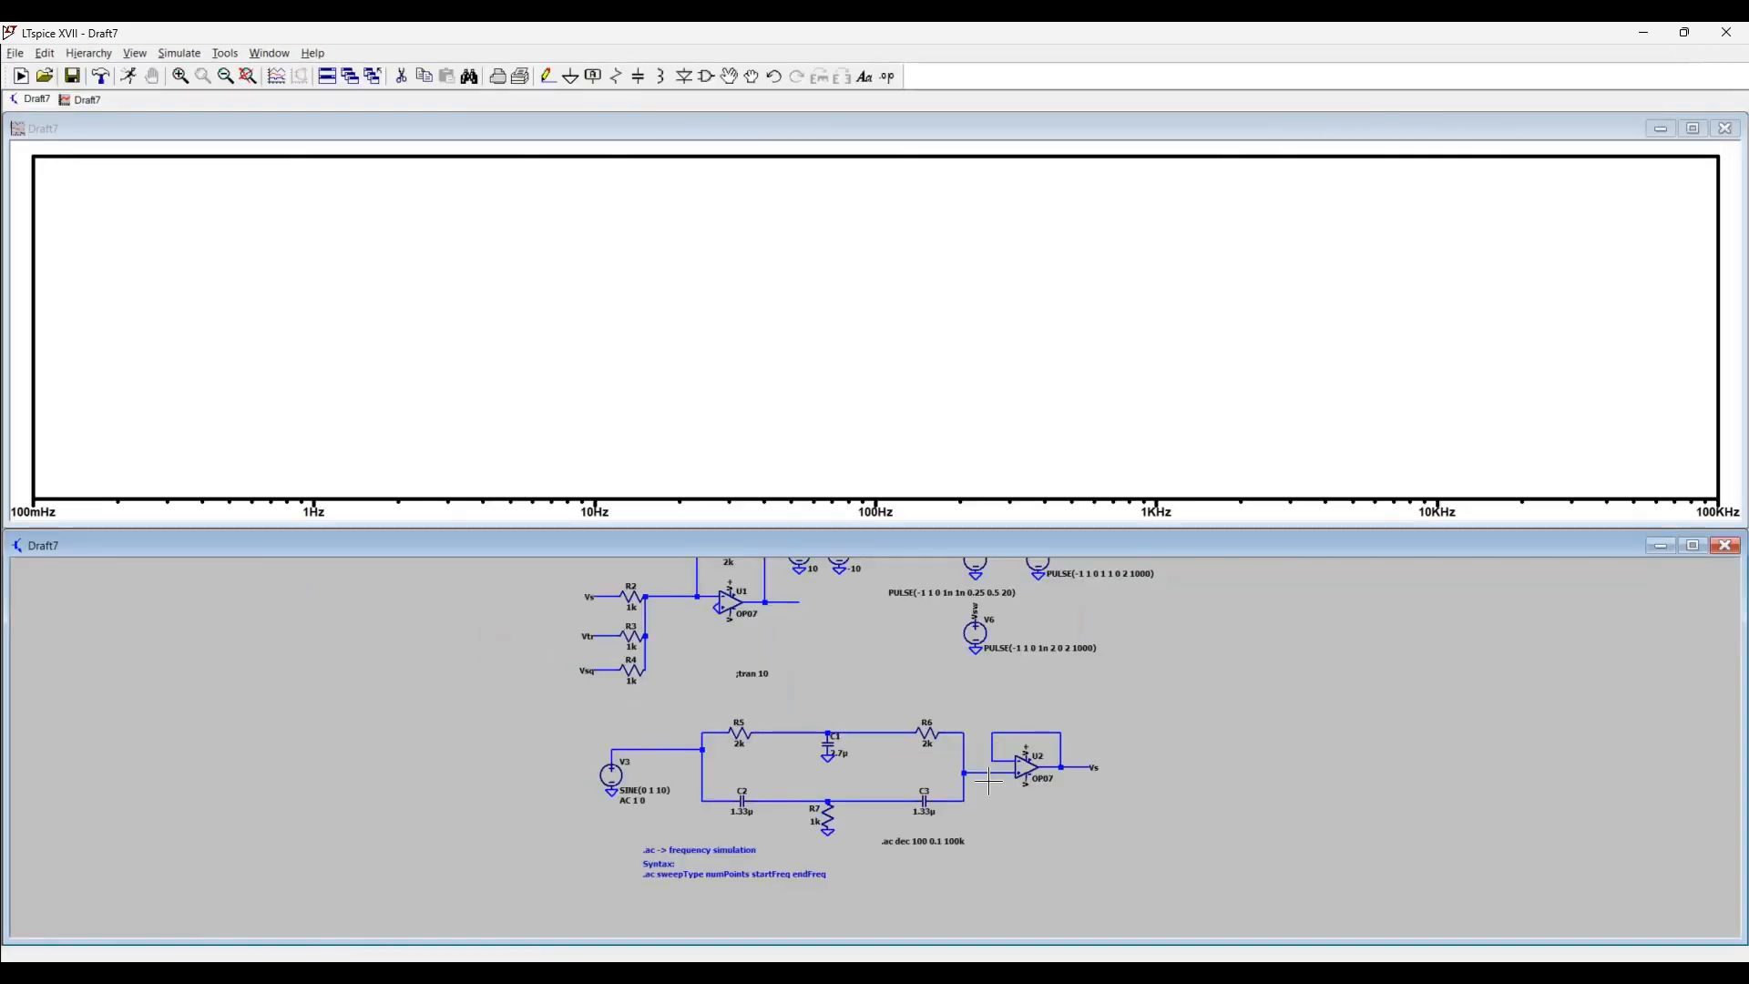
click(1084, 762)
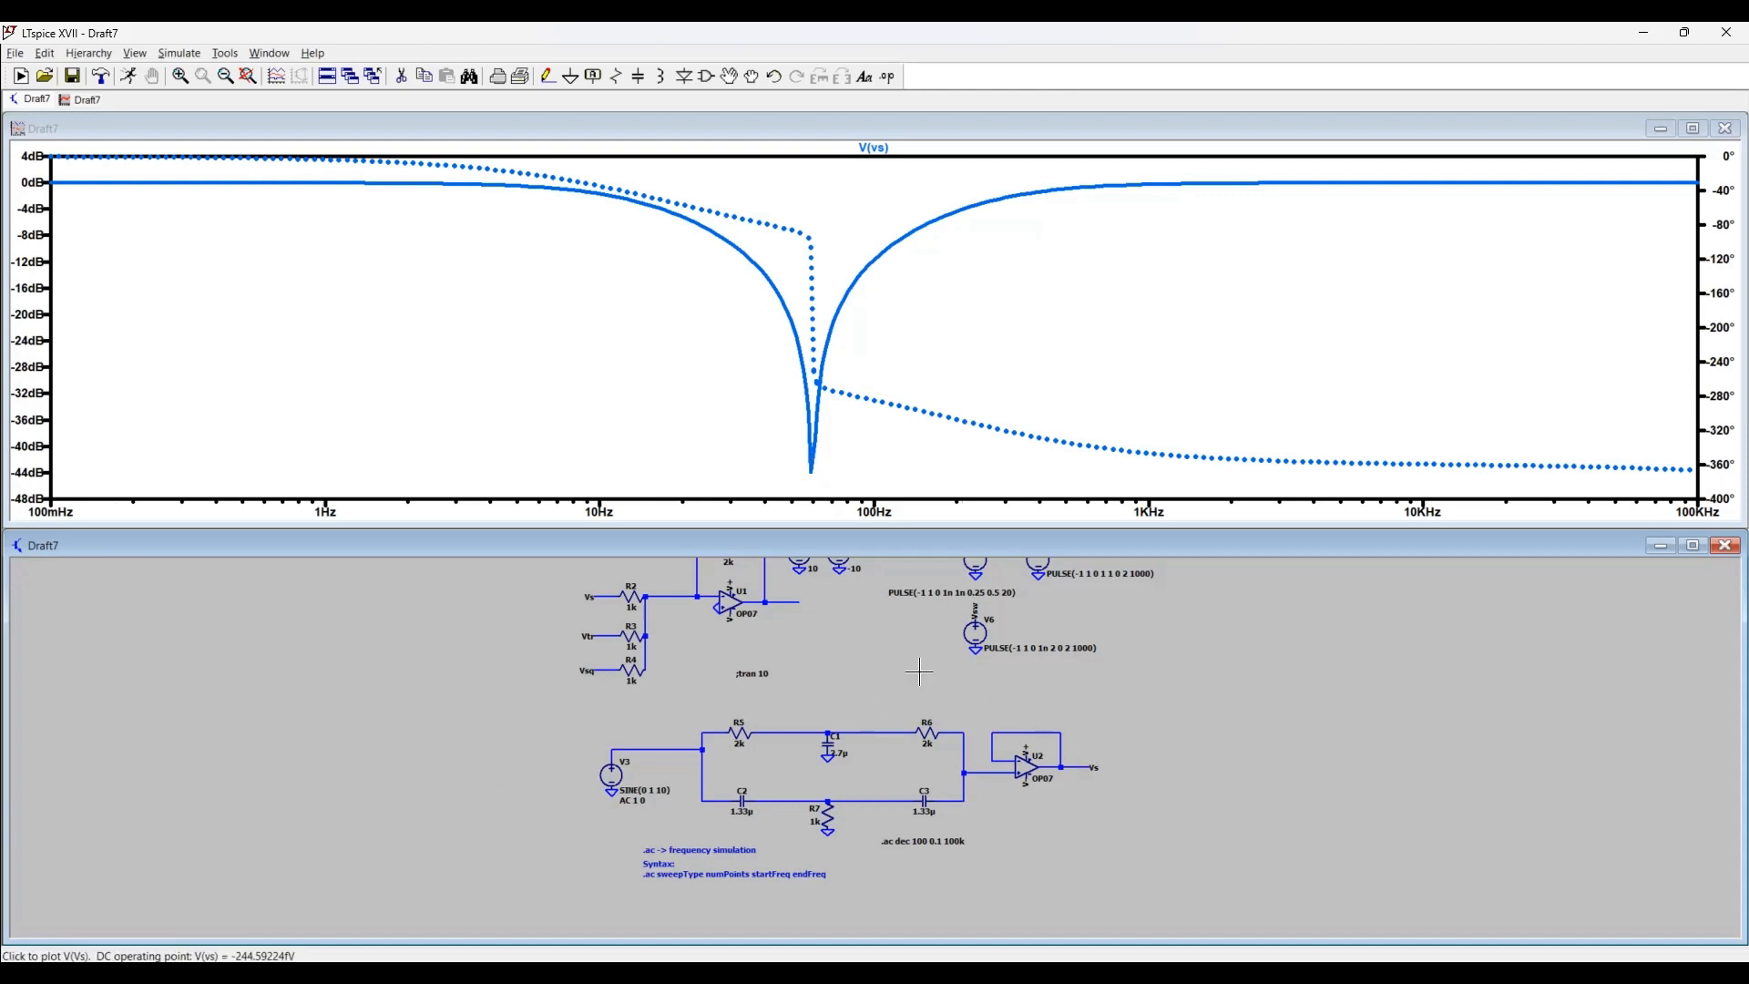
drag(897, 635, 955, 705)
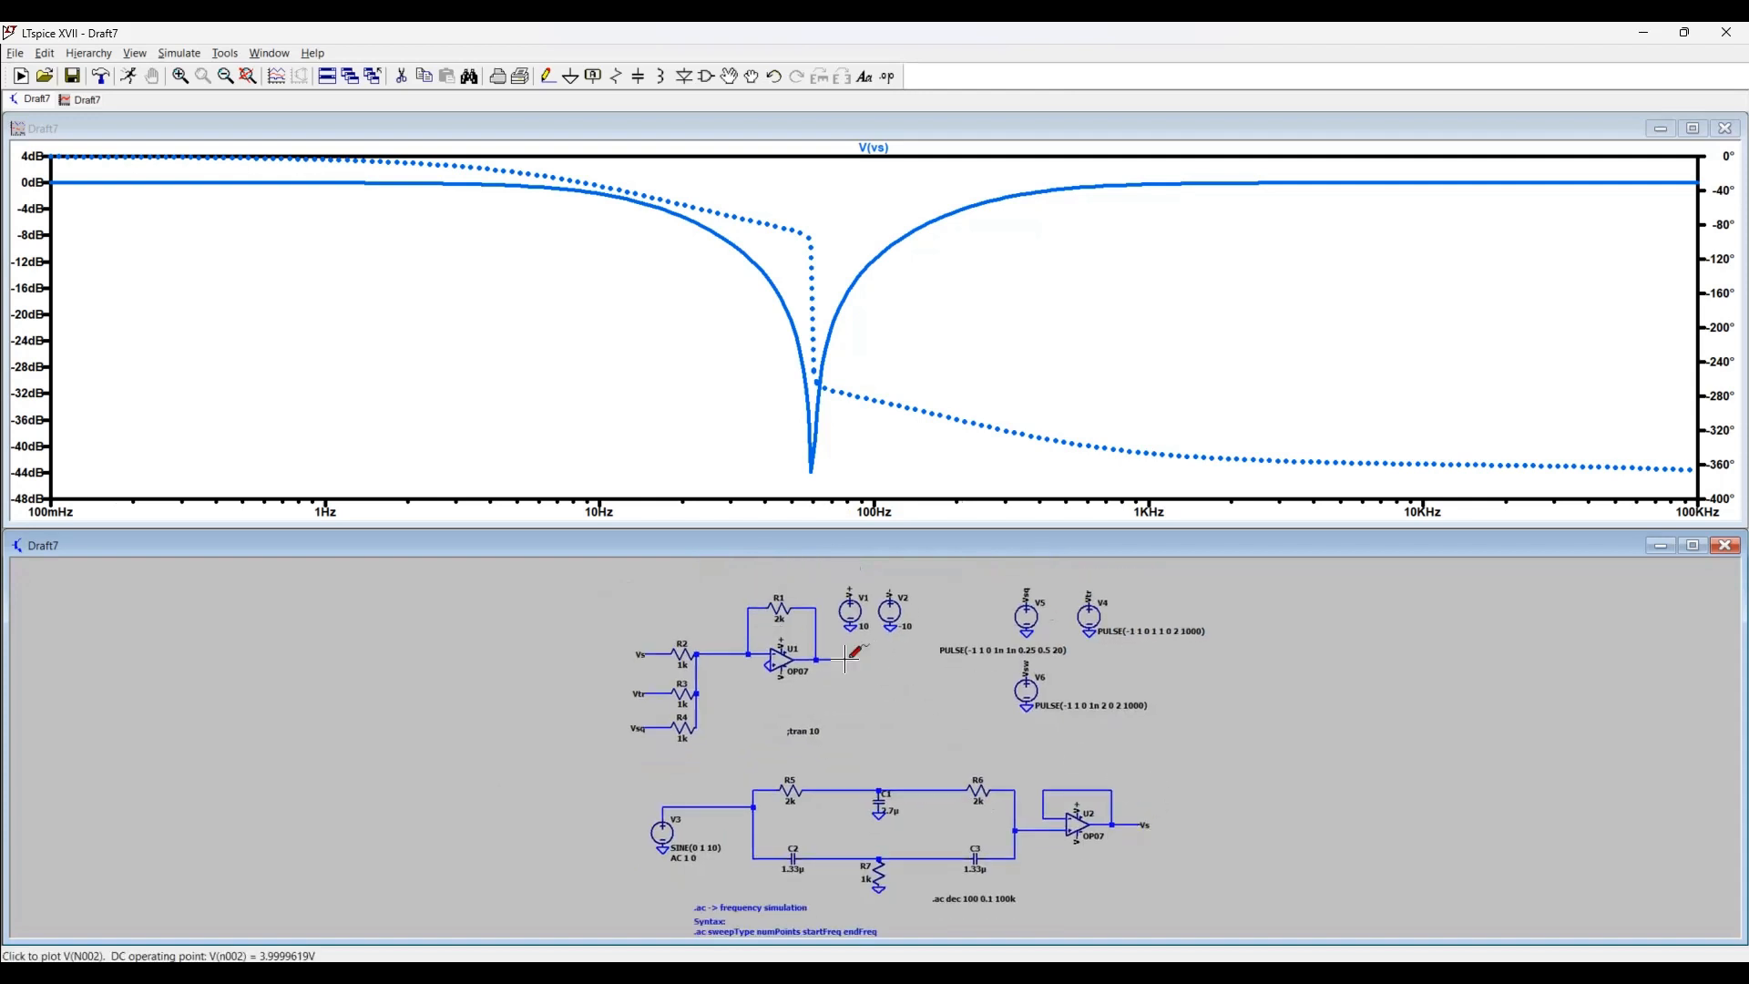
click(847, 659)
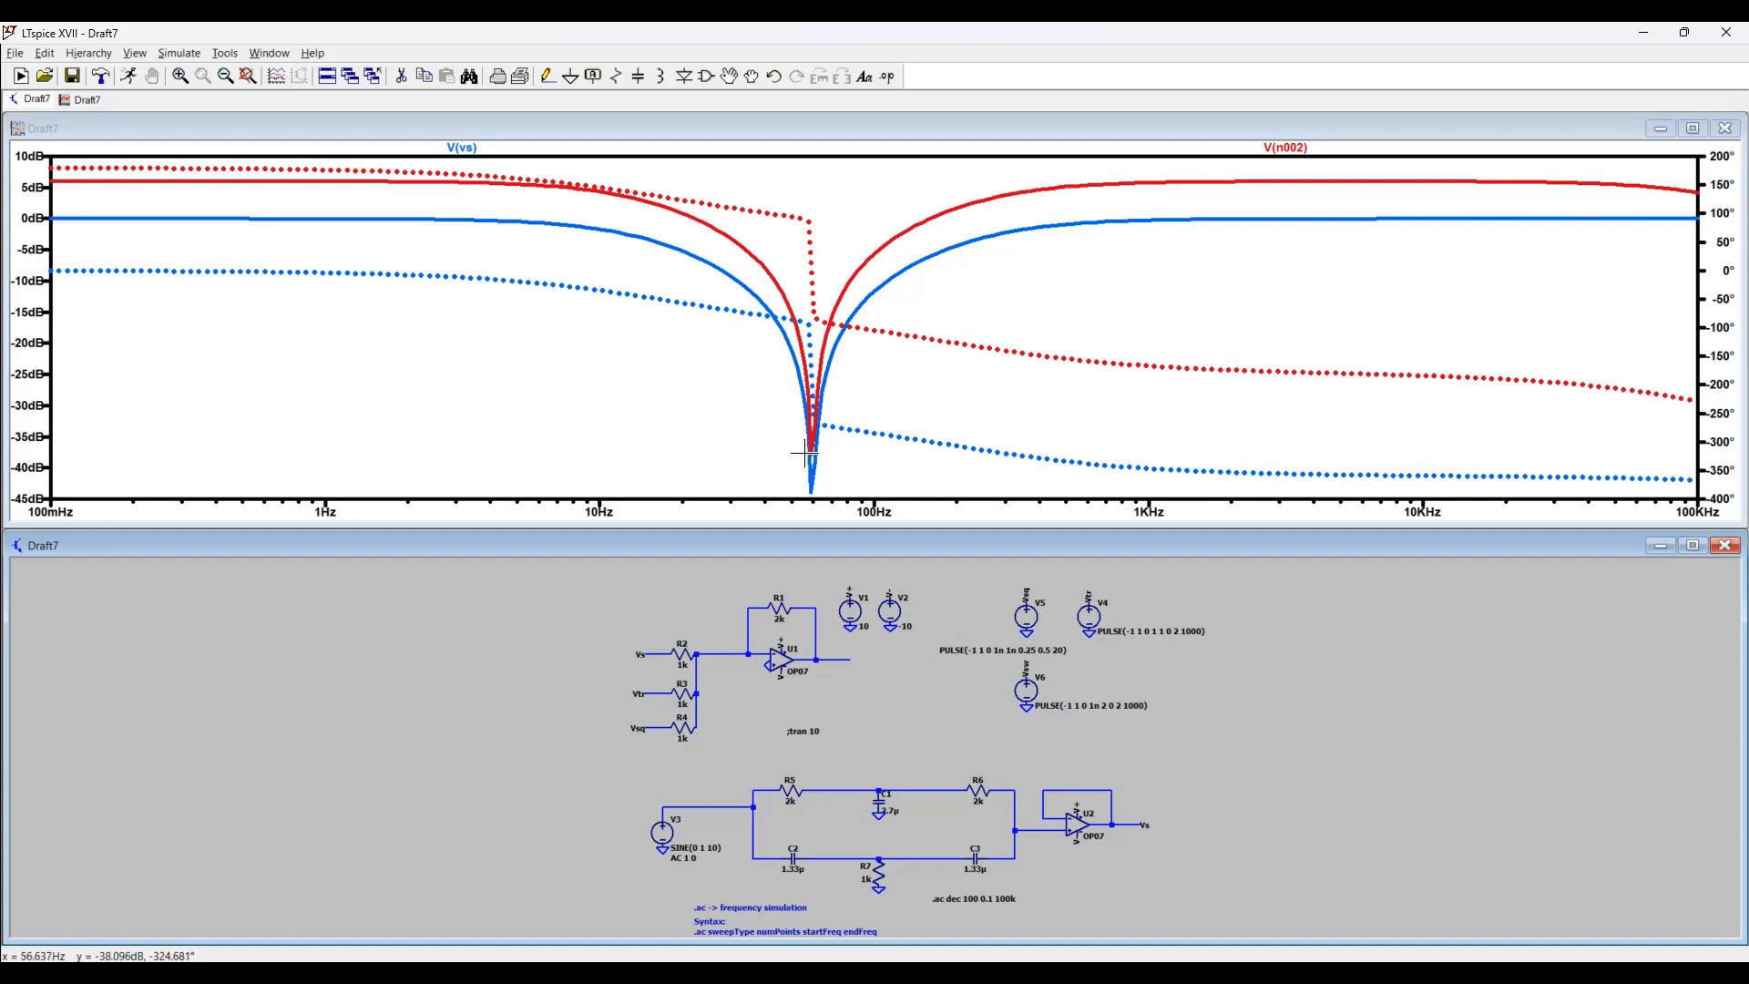
- Add a comment below the syntax note reading "startFreq -> 100x smaller than cutoff" and "endFreq -> 100x larger than cutoff"
scroll(909, 870, up, 1)
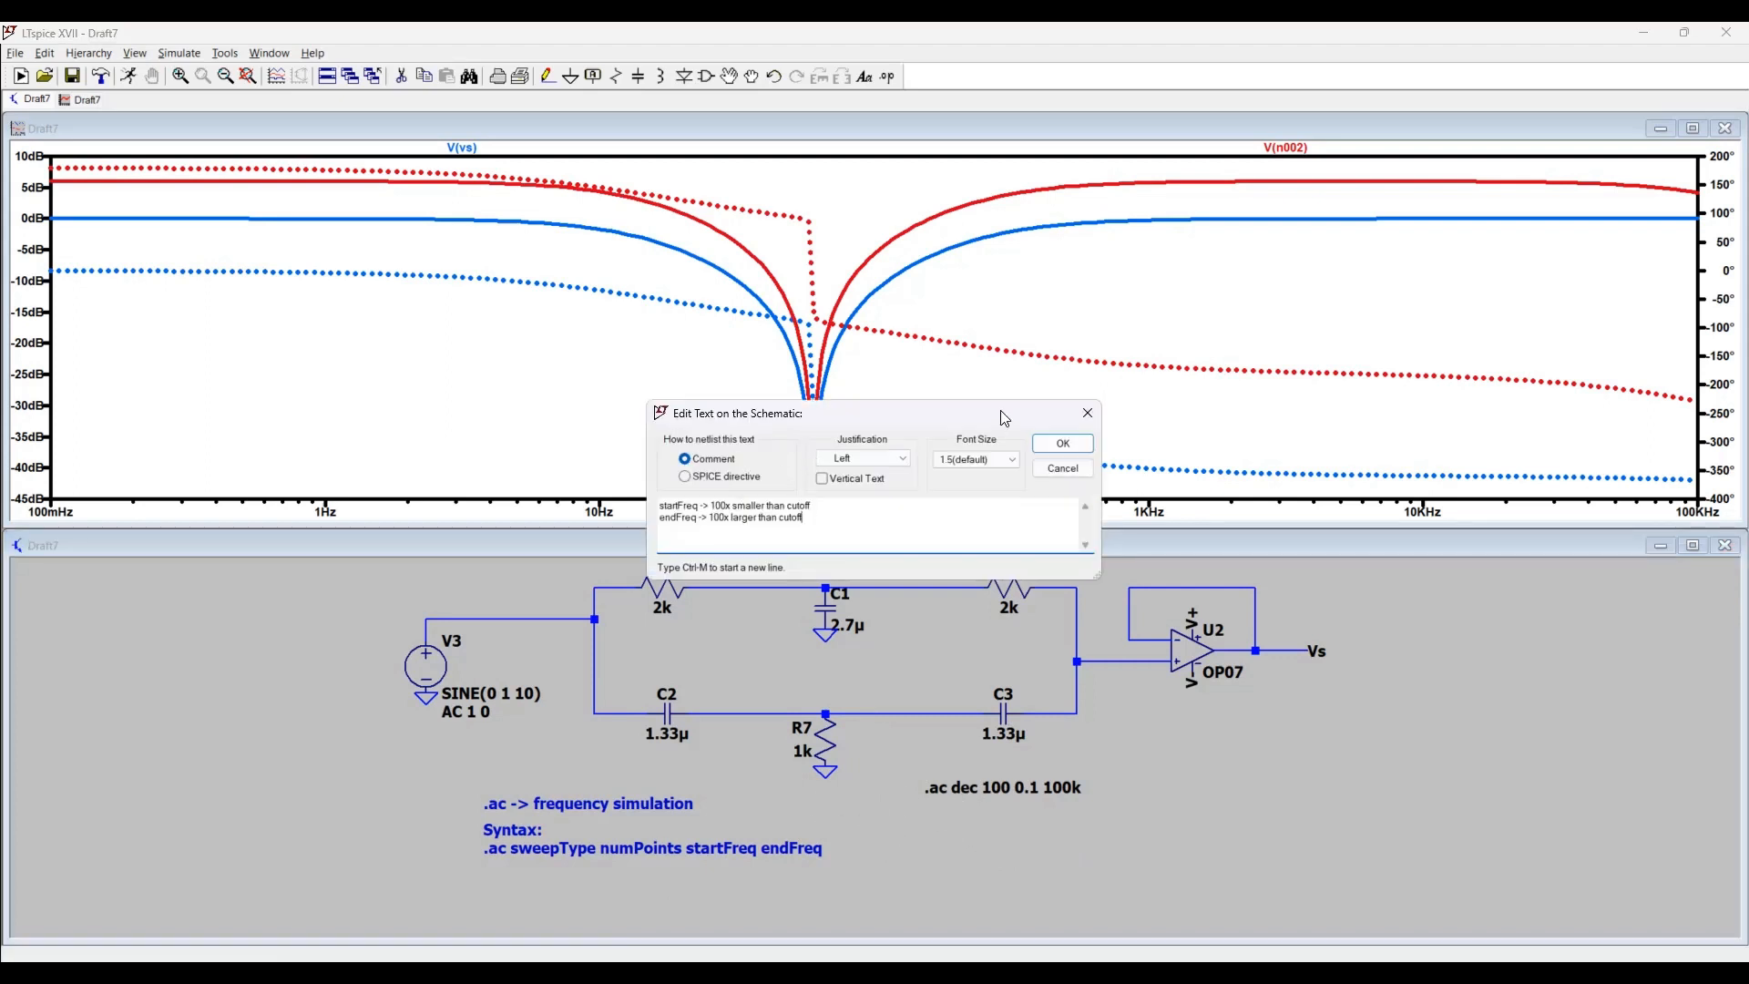
click(1054, 441)
click(463, 879)
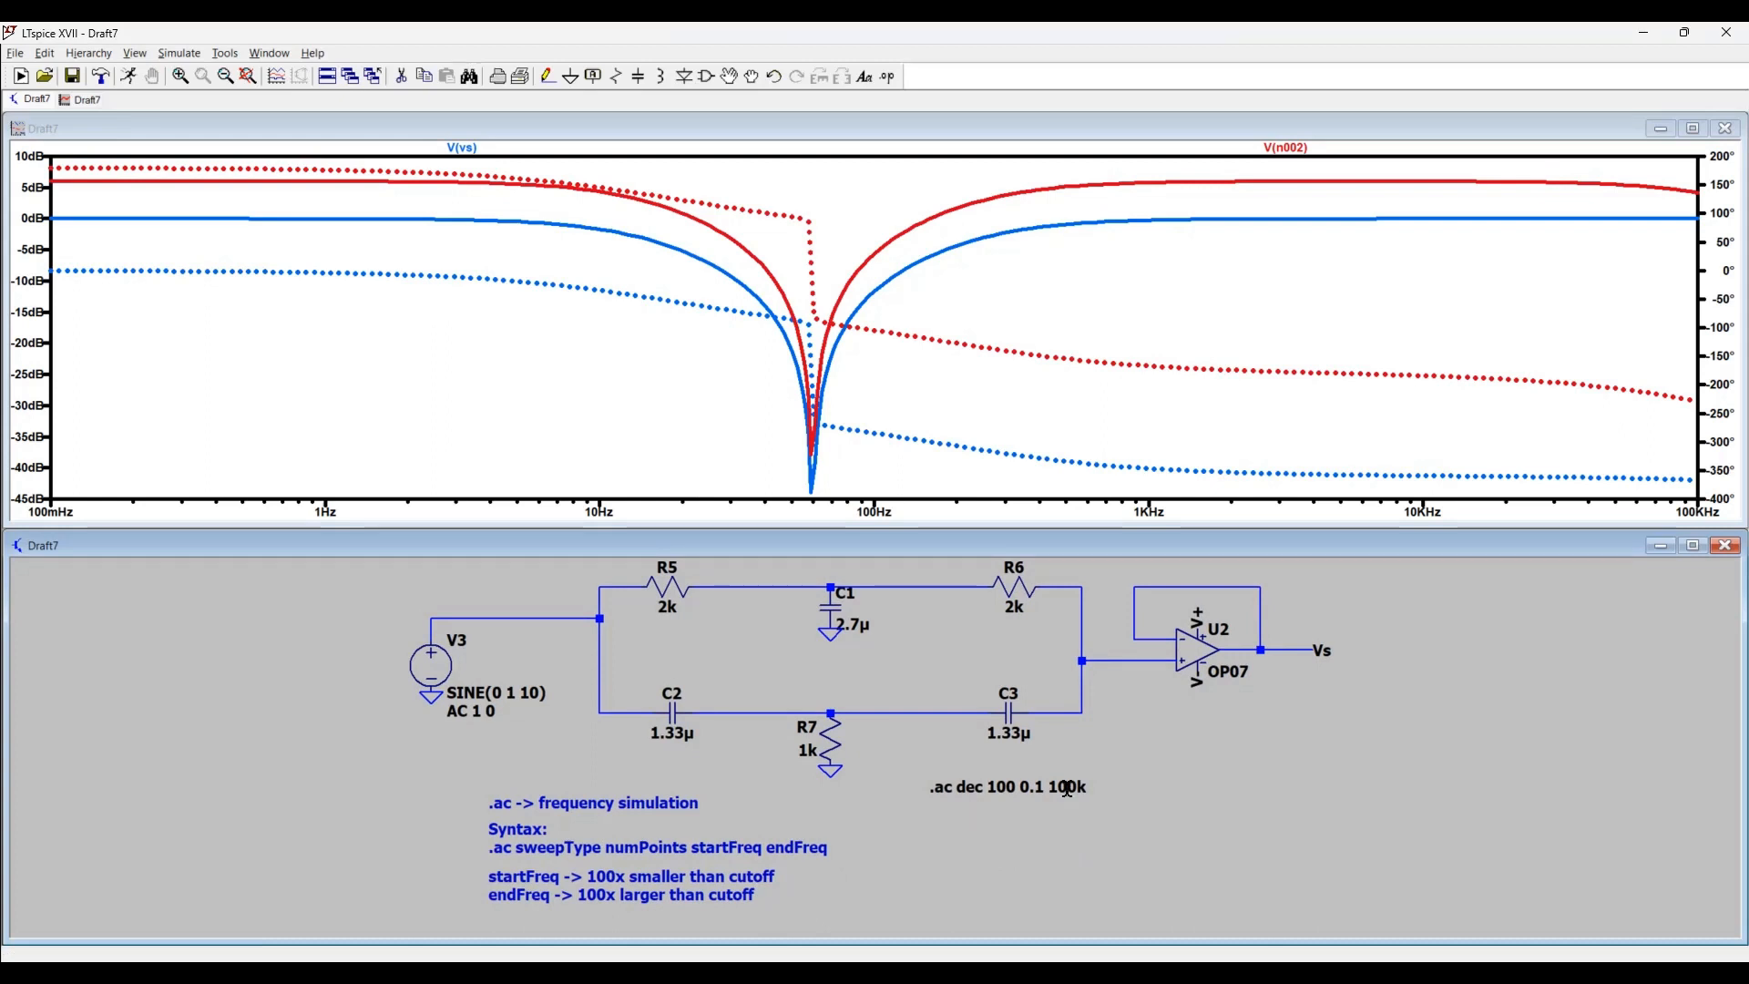
- Check the plot's magnitude axis settings and dismiss them
drag(1220, 795, 1157, 769)
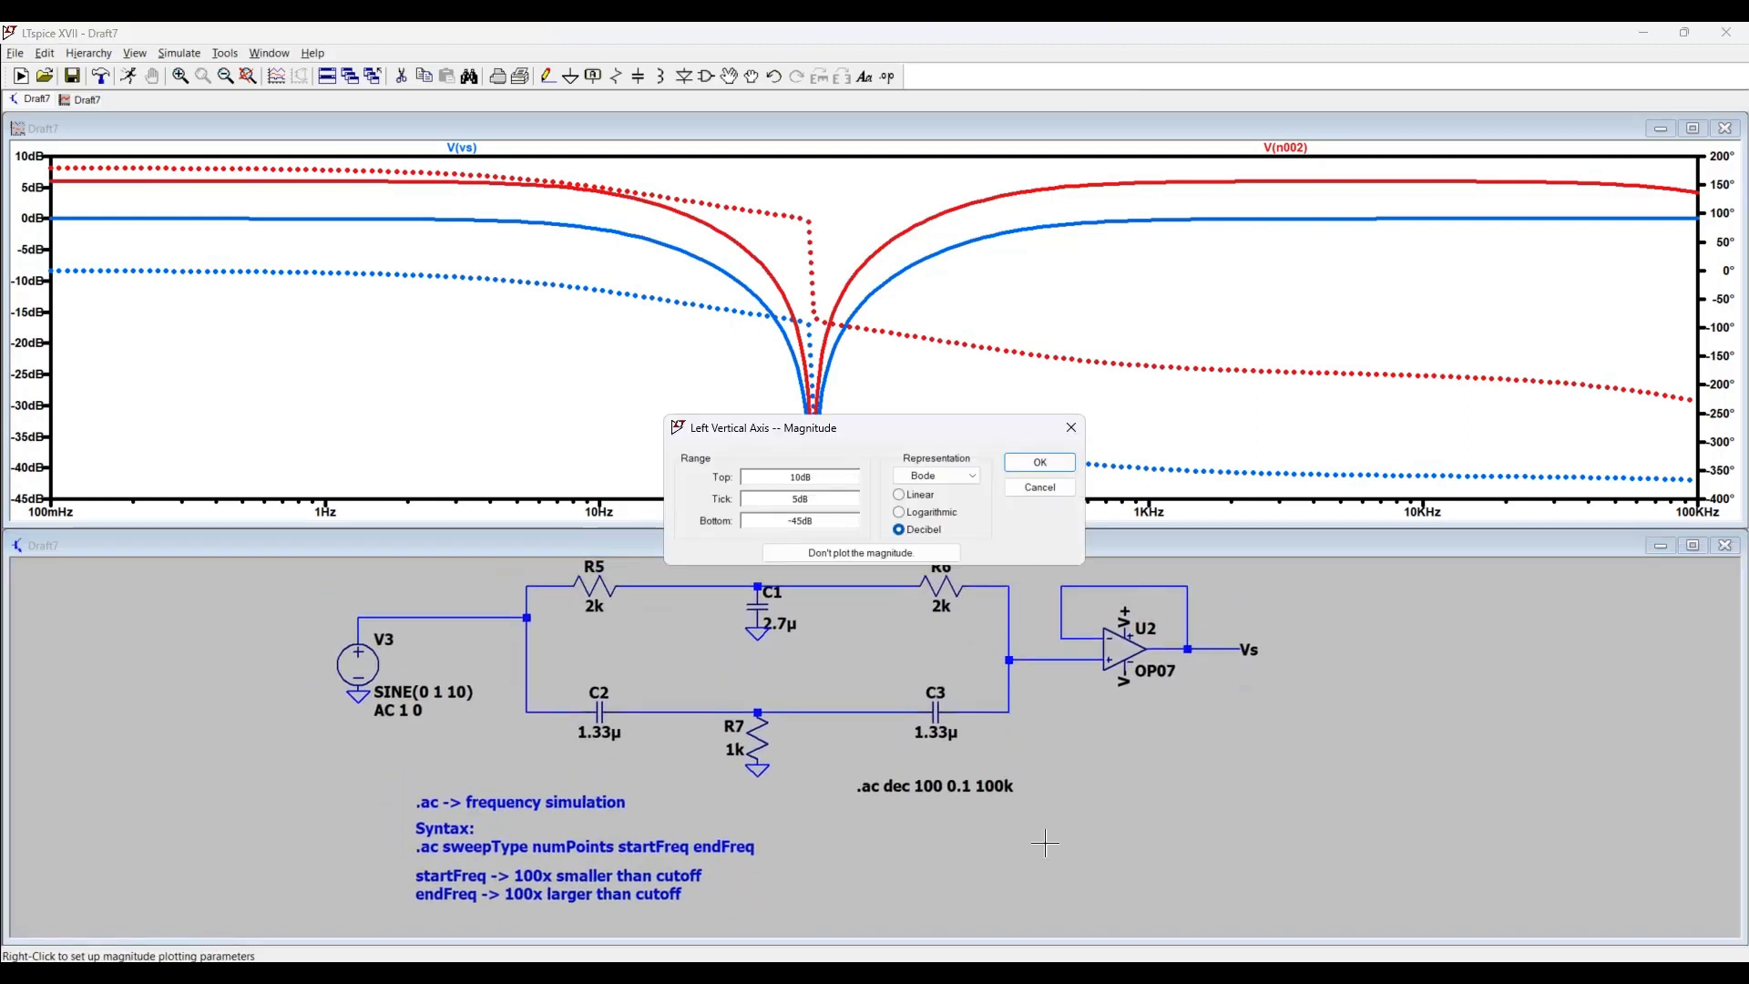
click(1040, 487)
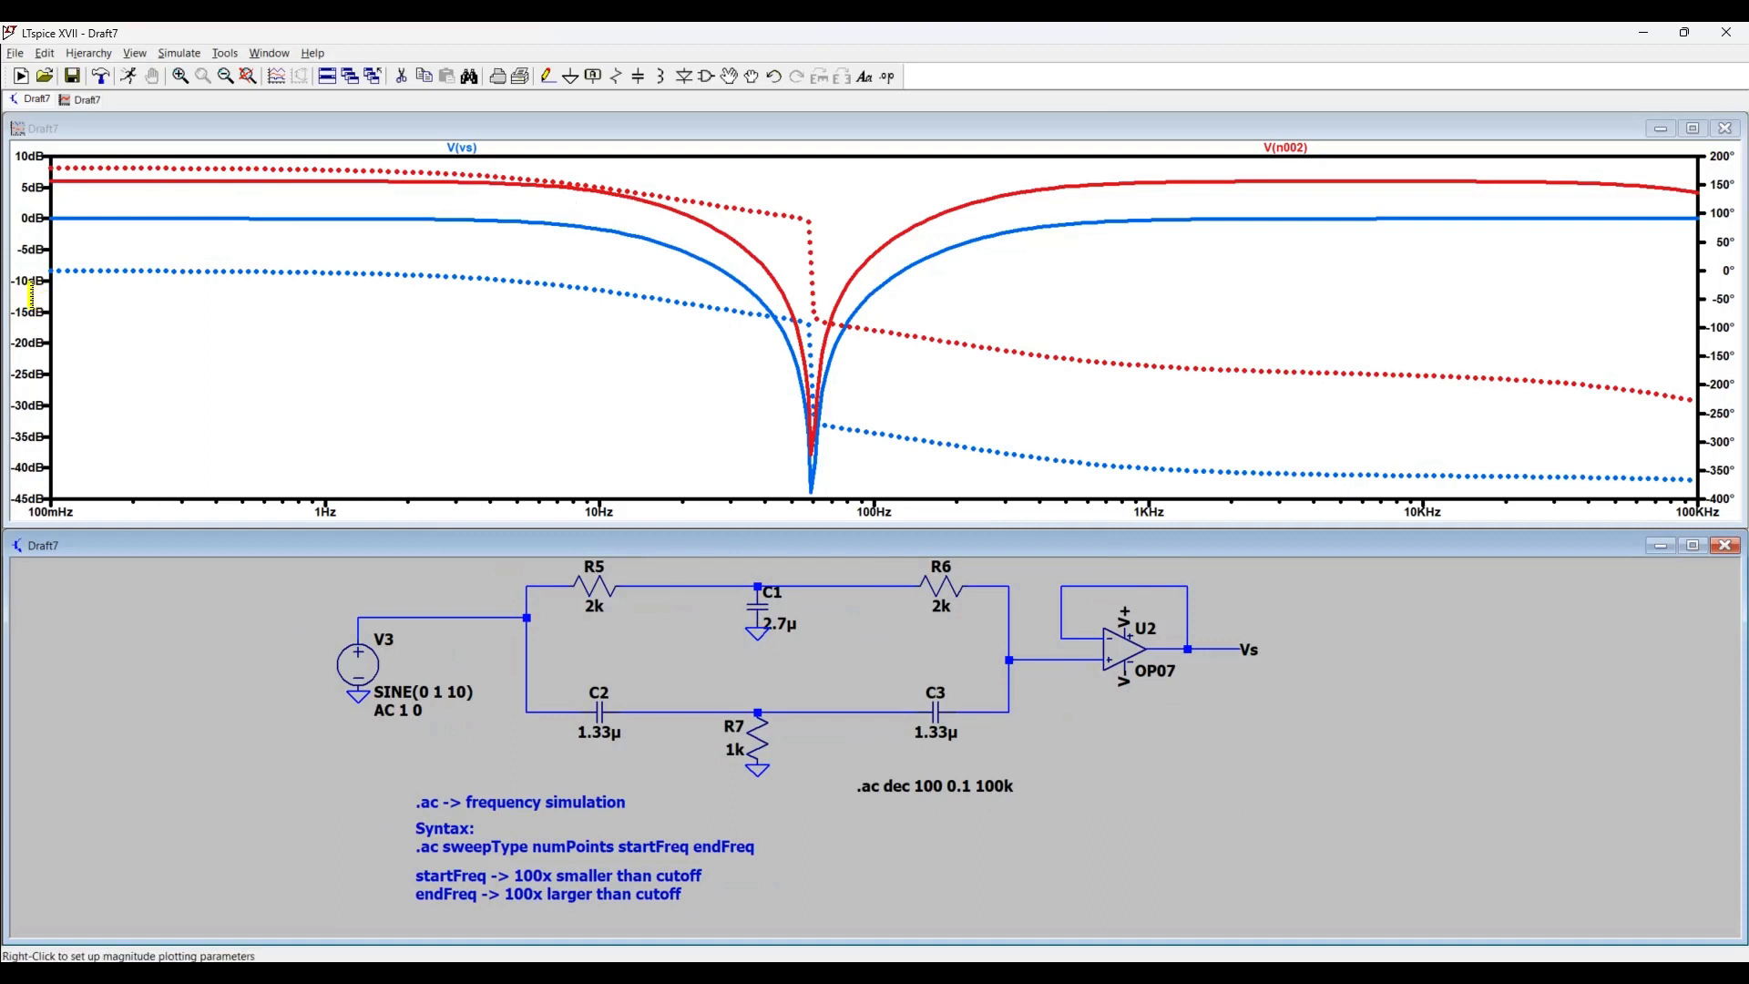
- Change the frequency response plot's representation to Nyquist
right_click(31, 295)
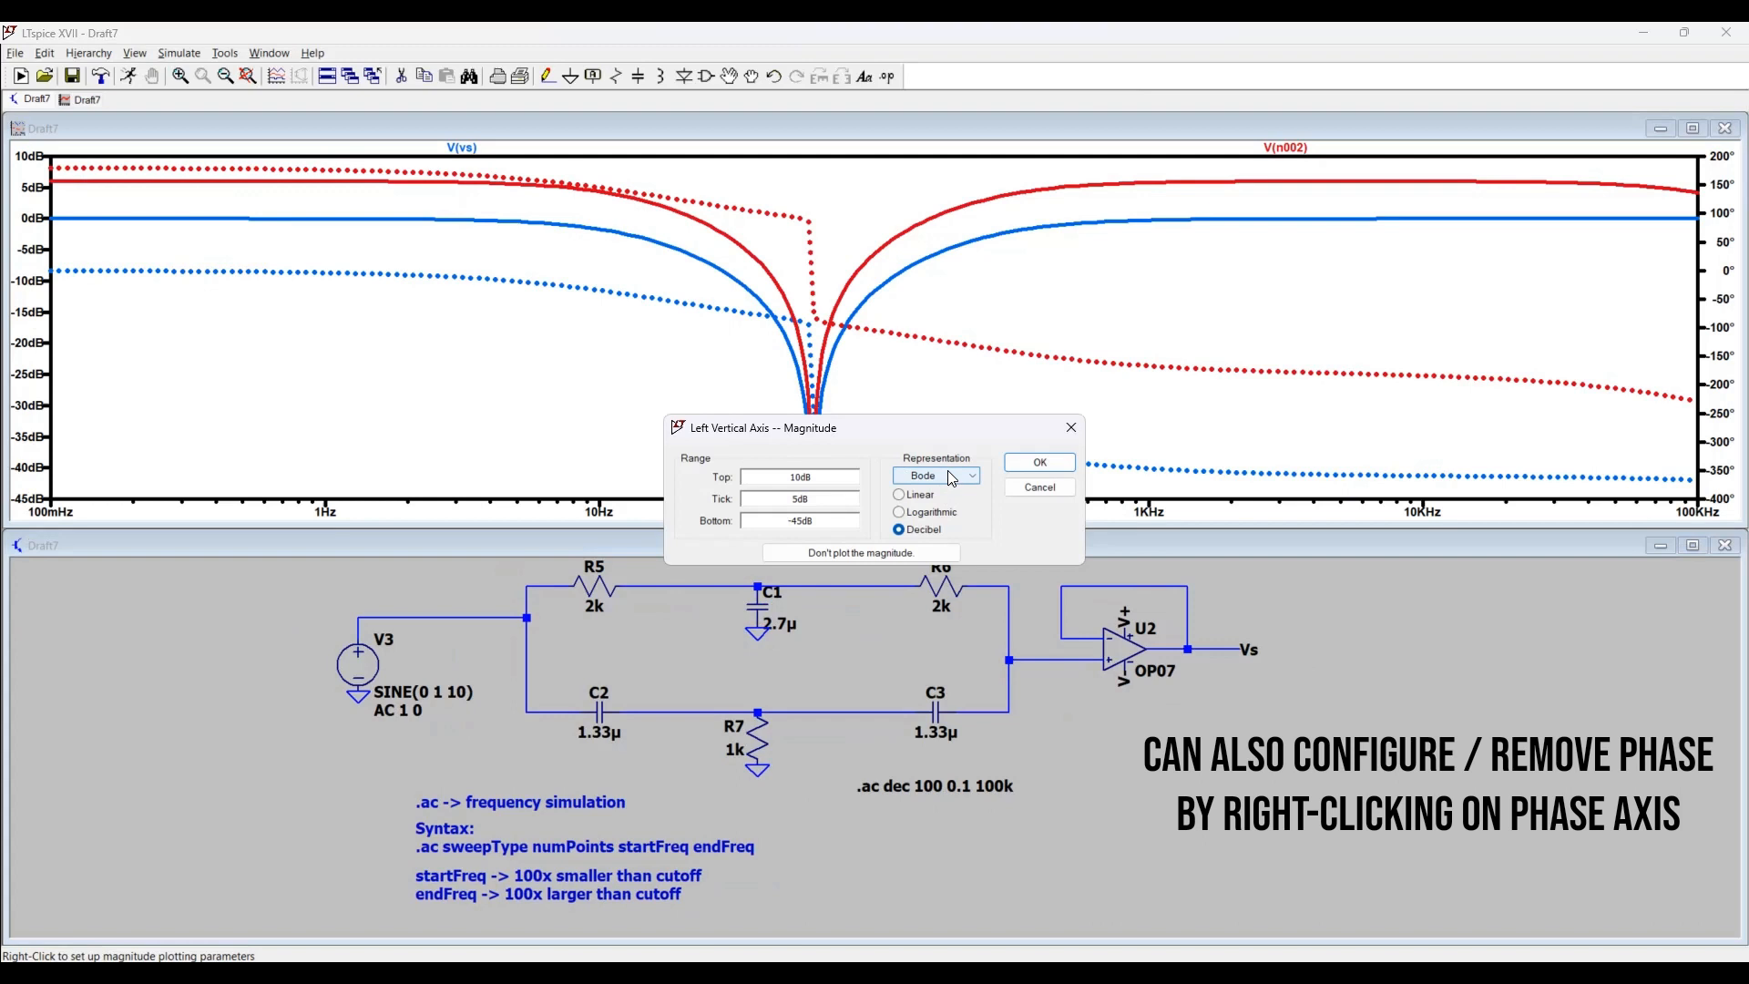
click(941, 508)
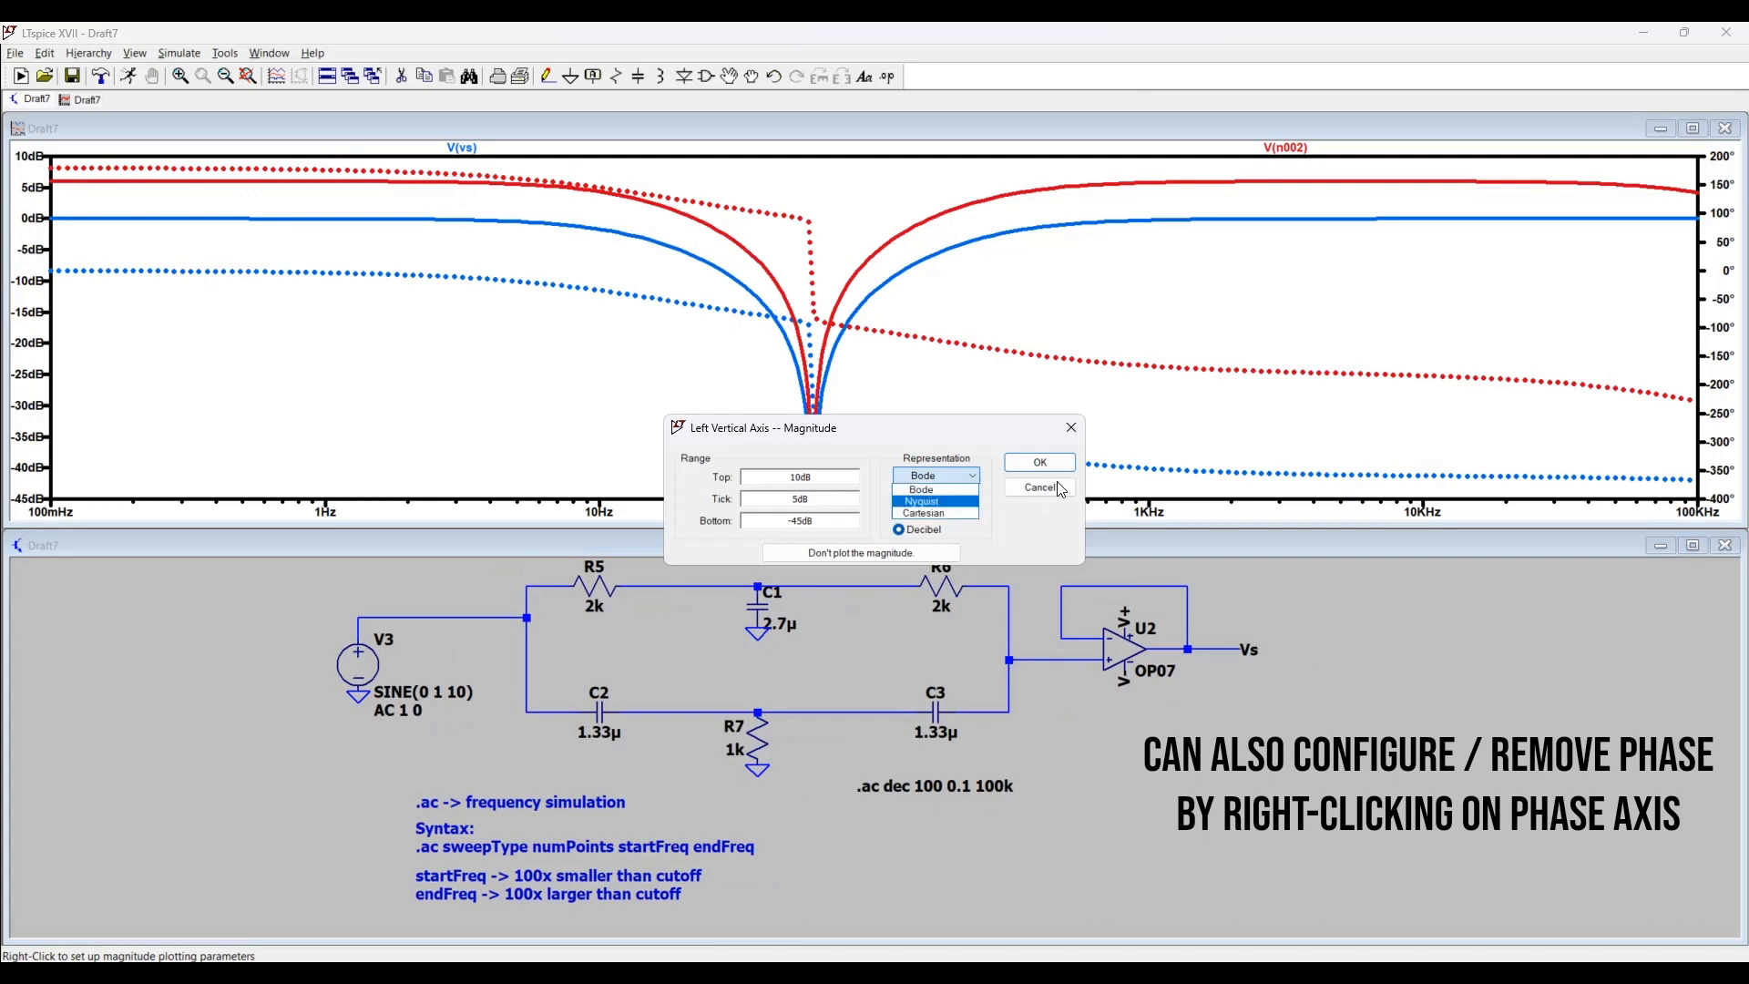
click(1040, 462)
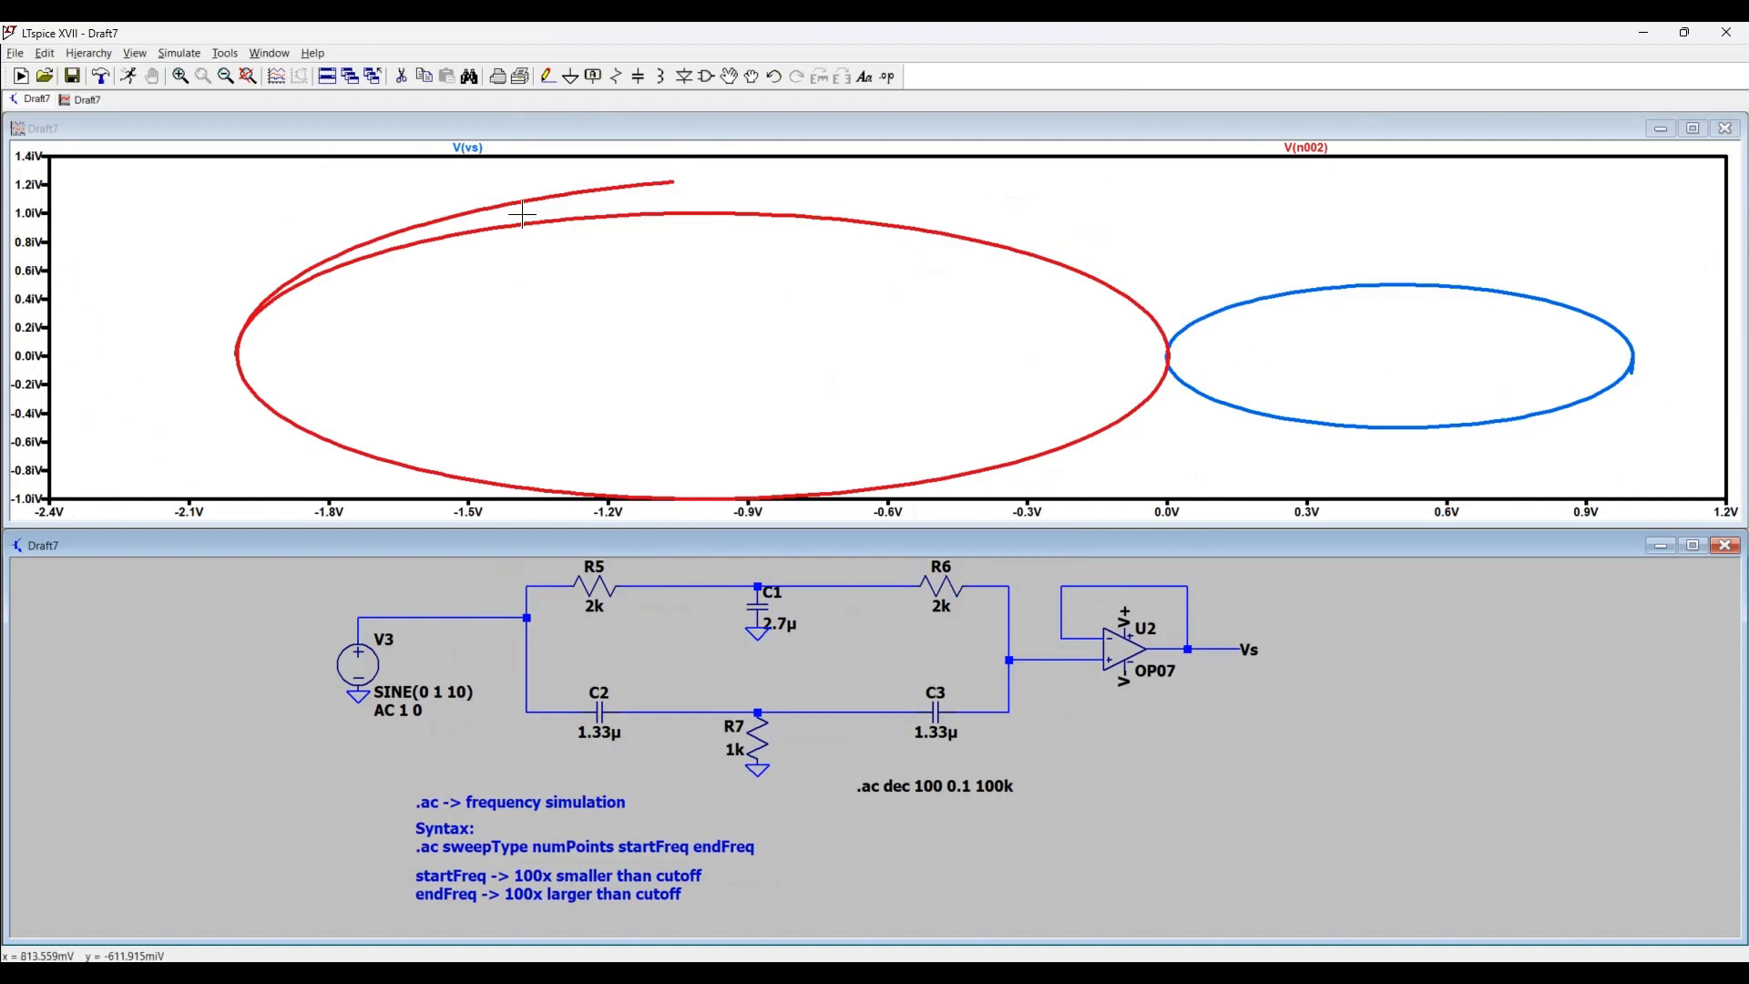
- Set the plot's representation to Cartesian to show the real and imaginary parts of both outputs over frequency
right_click(25, 241)
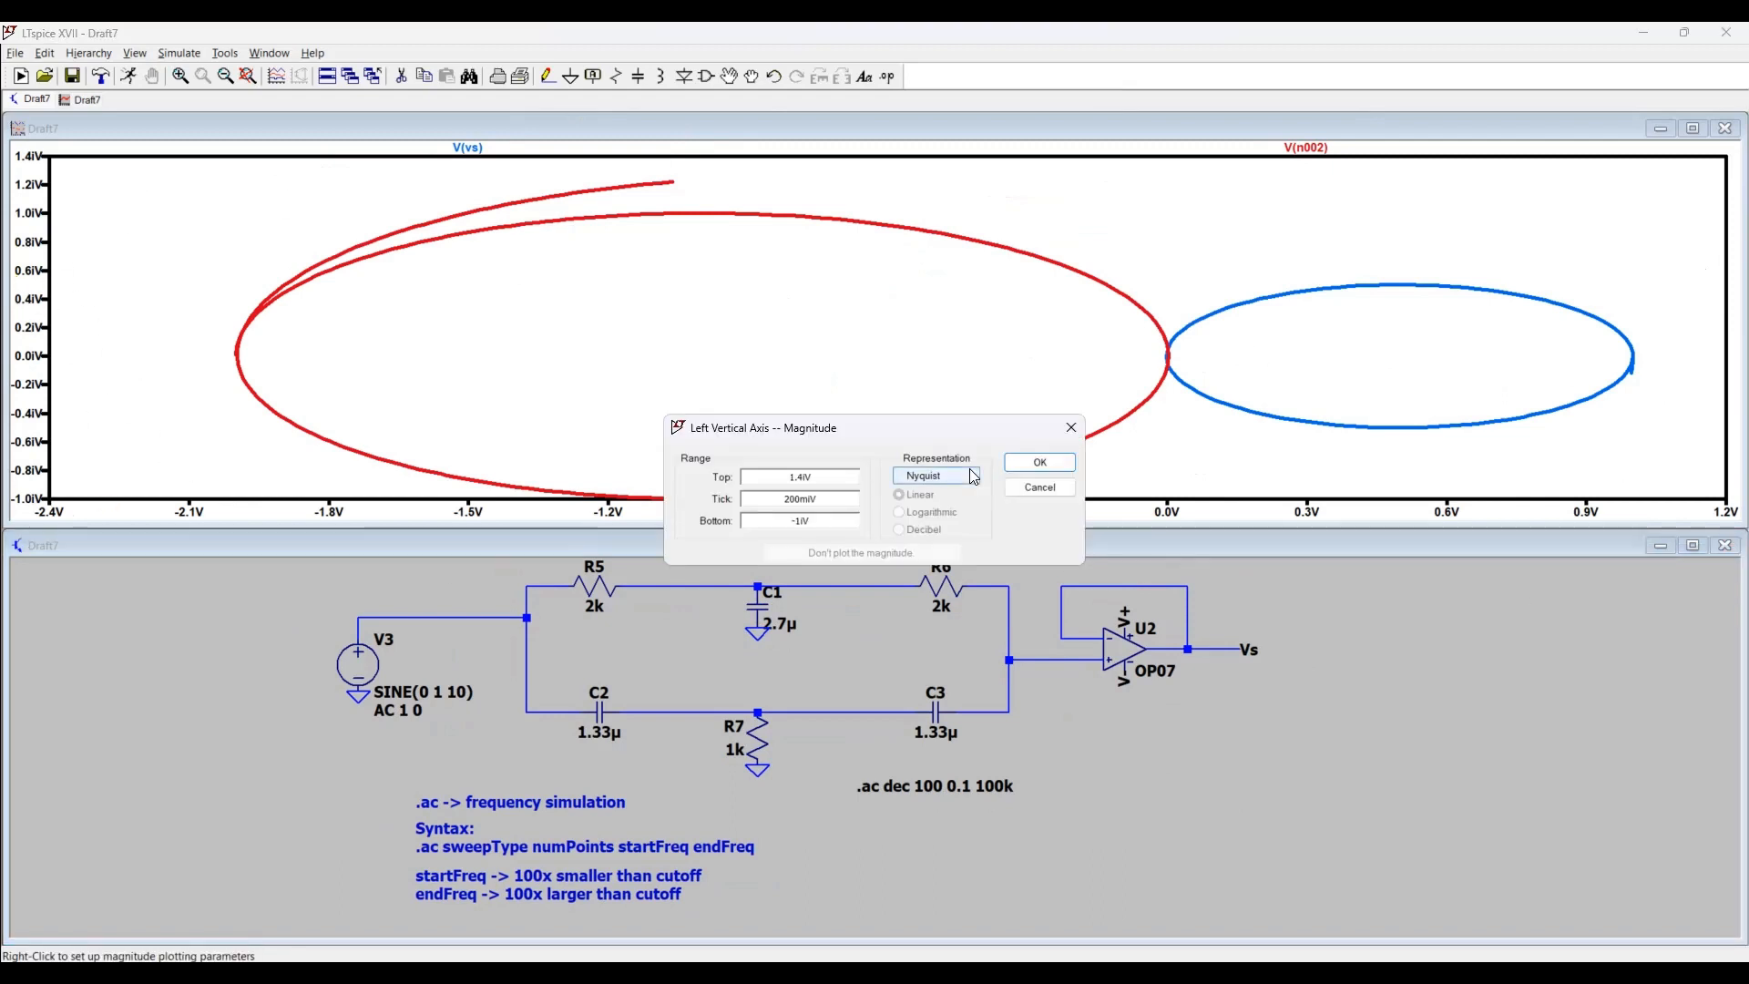
click(966, 476)
click(1002, 470)
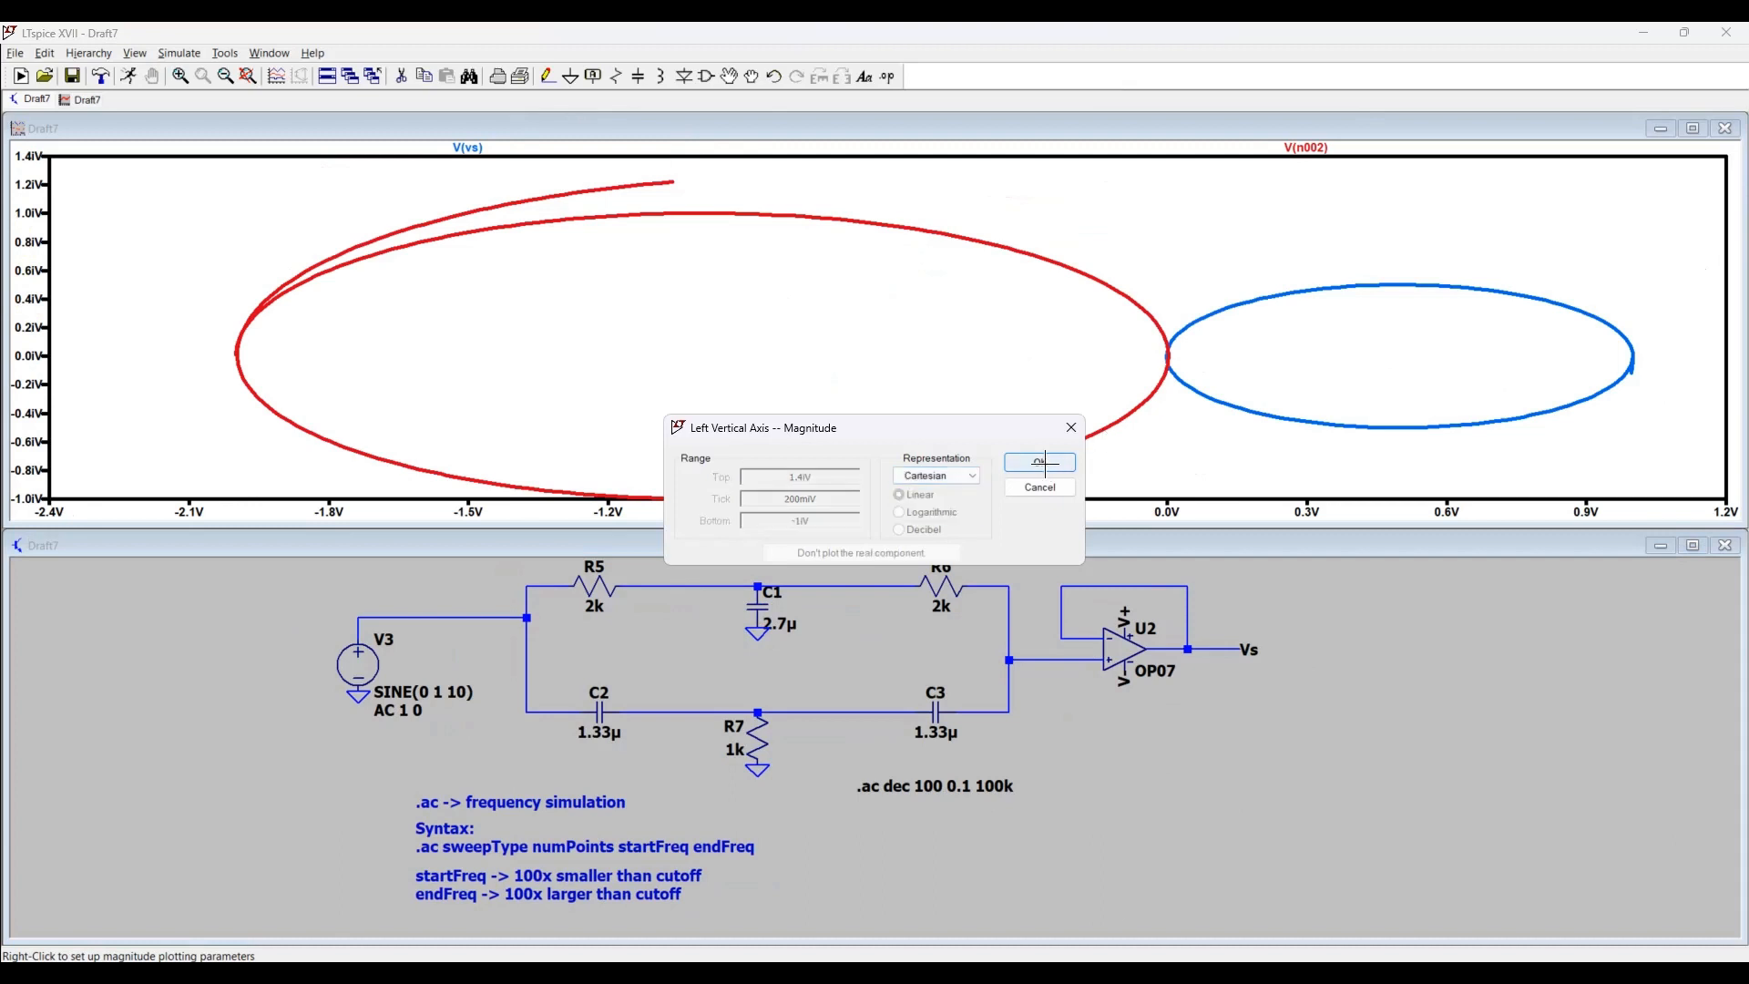
click(1039, 462)
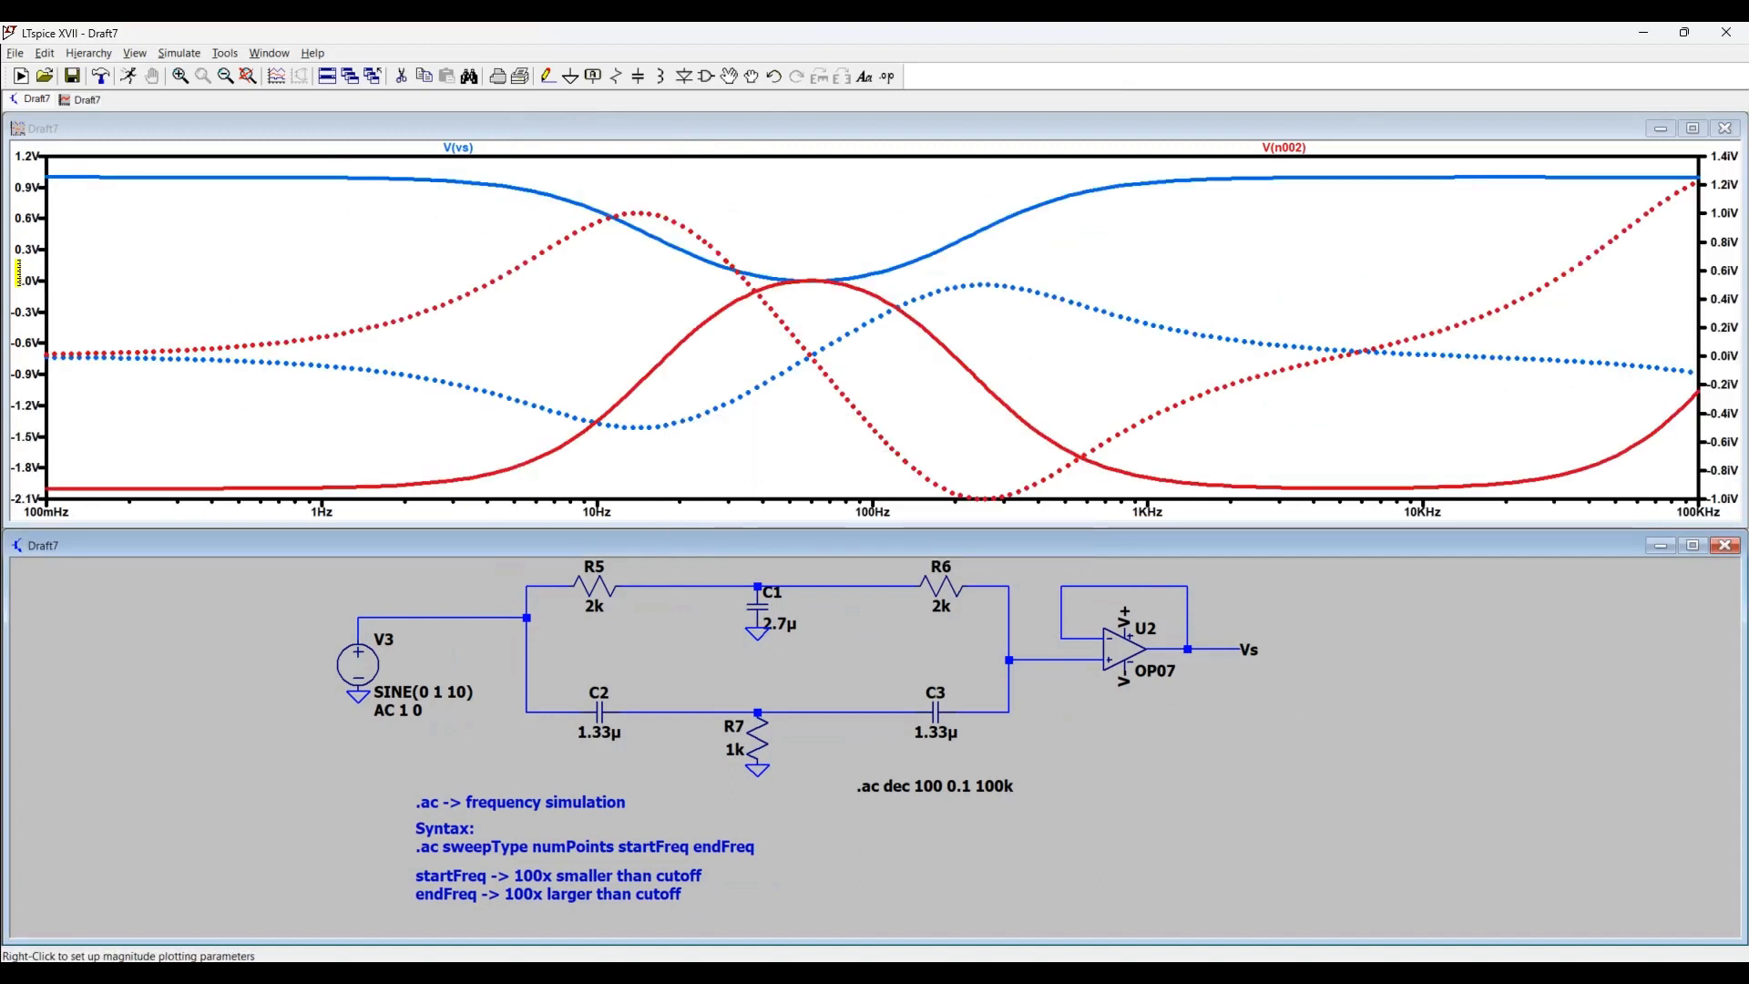